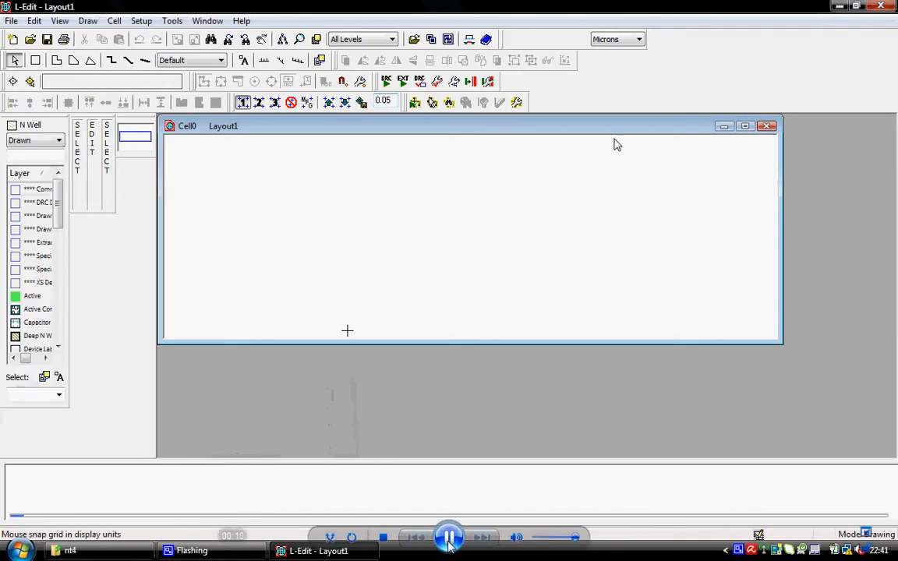
# Close the Layout1 file and start creating a new layout file
pyautogui.click(767, 127)
pyautogui.click(12, 21)
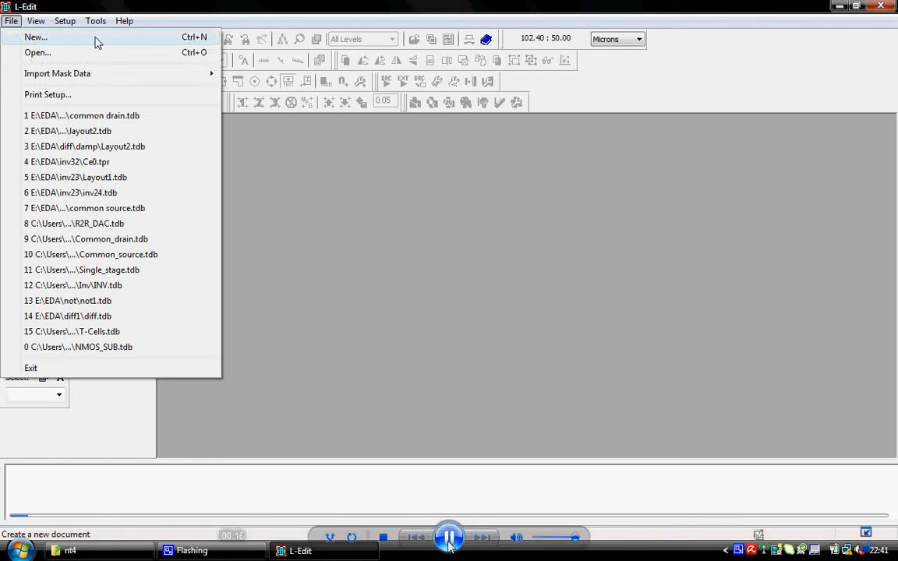
pyautogui.click(35, 38)
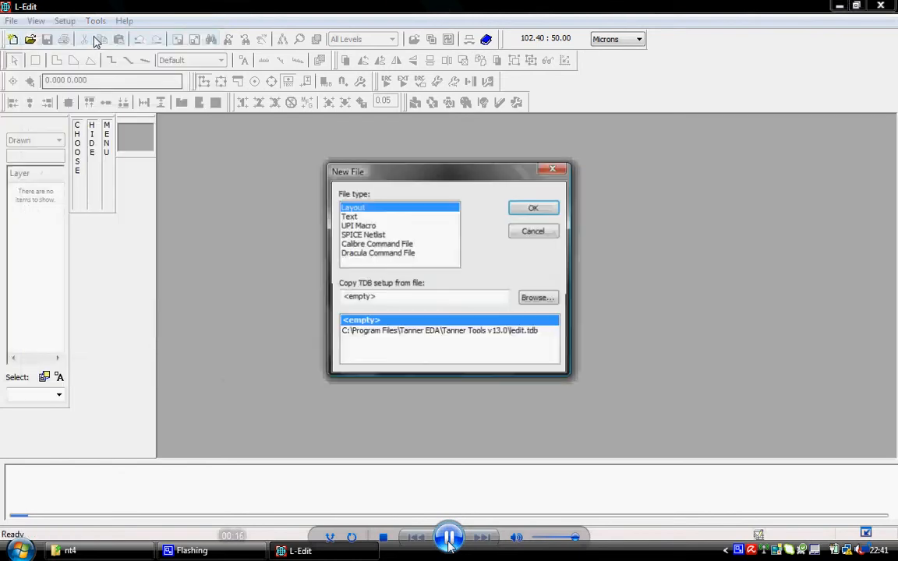
# Browse for a TDB setup file in Documents > Tanner EDA > Tanner Tools v13.0 > L-Edit and LVS > Tech
pyautogui.click(522, 300)
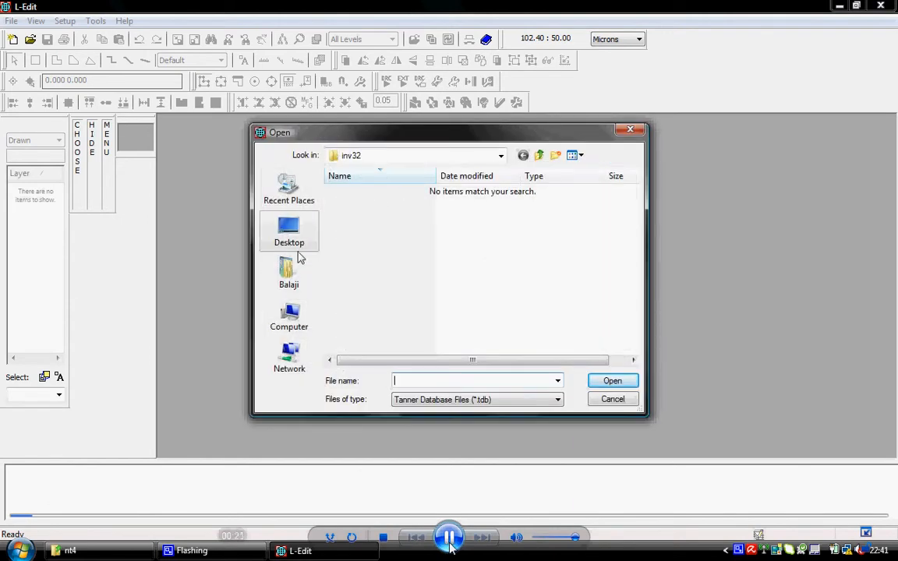
pyautogui.click(295, 289)
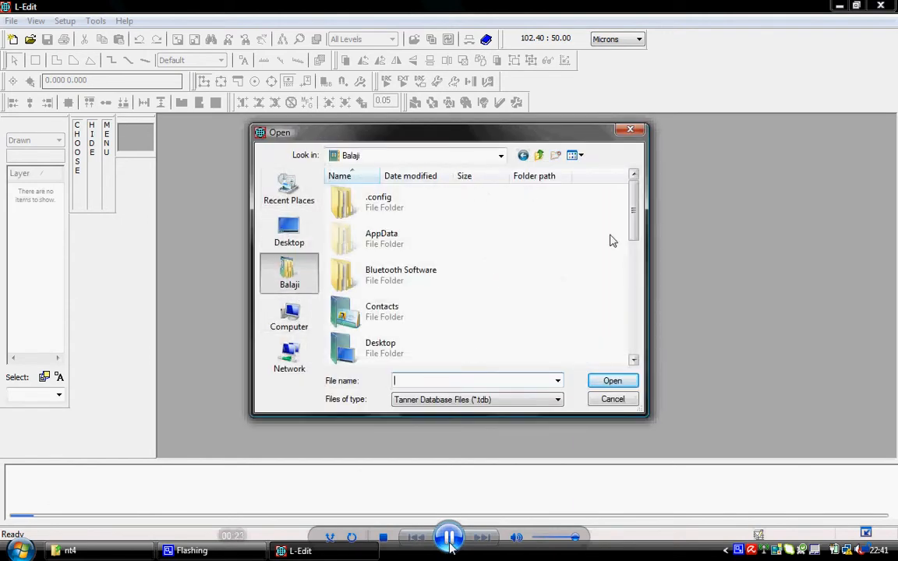
pyautogui.moveTo(633, 226); pyautogui.dragTo(633, 261)
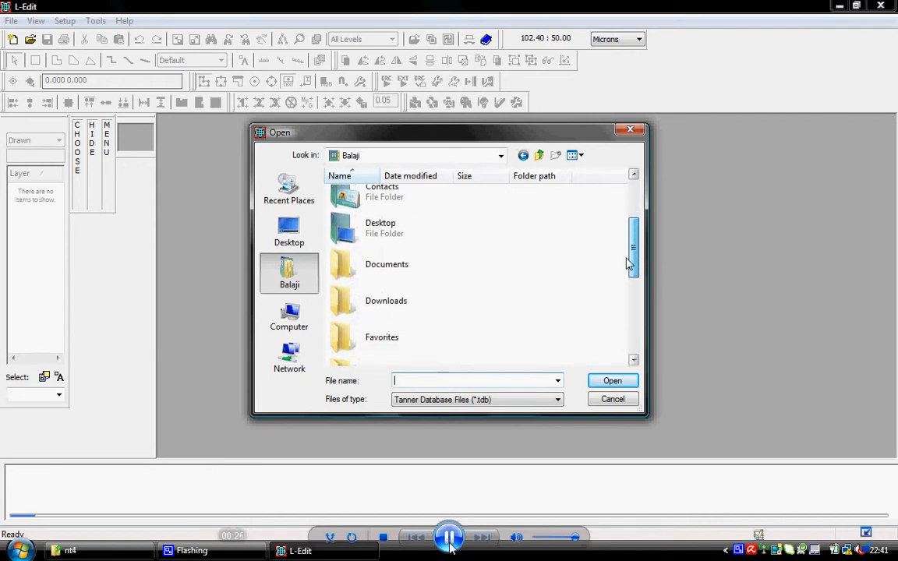
pyautogui.doubleClick(458, 269)
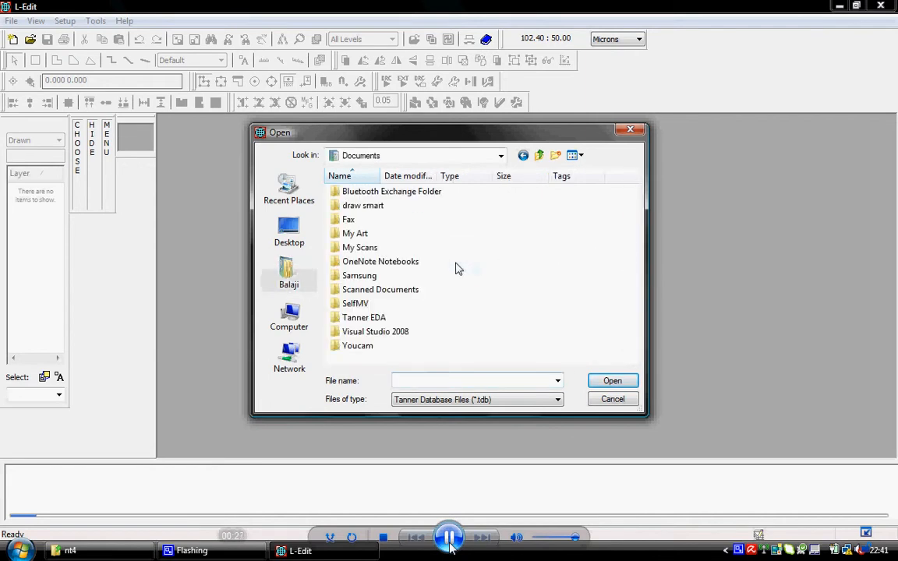
pyautogui.doubleClick(411, 319)
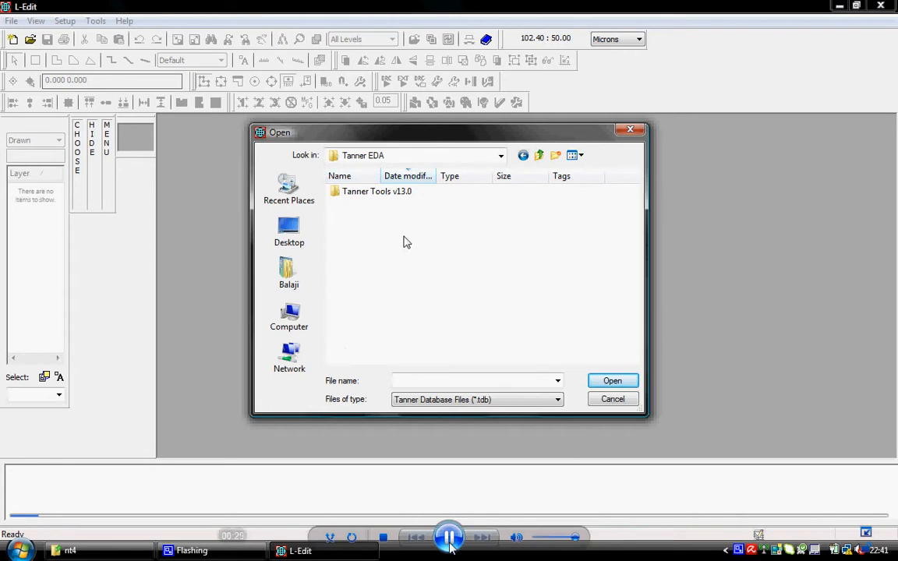
pyautogui.doubleClick(404, 193)
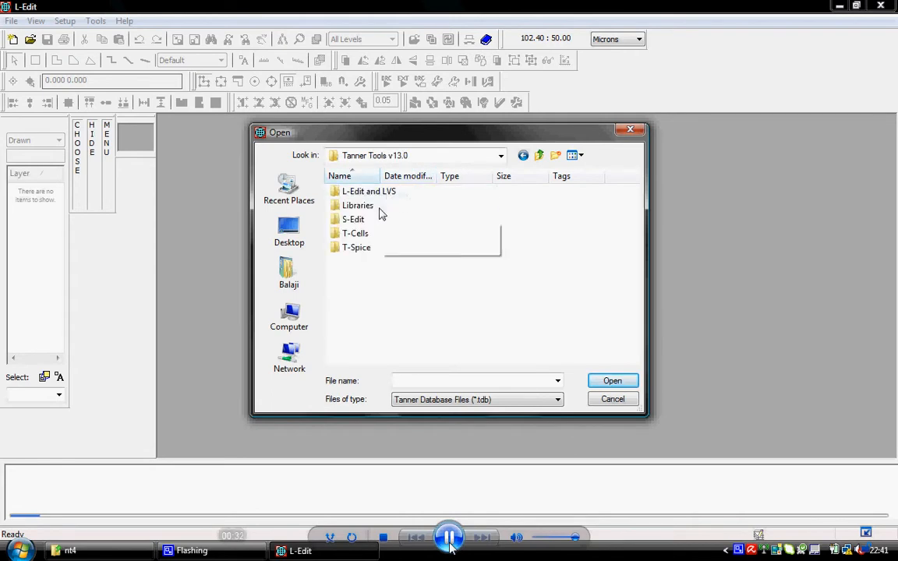
pyautogui.doubleClick(377, 195)
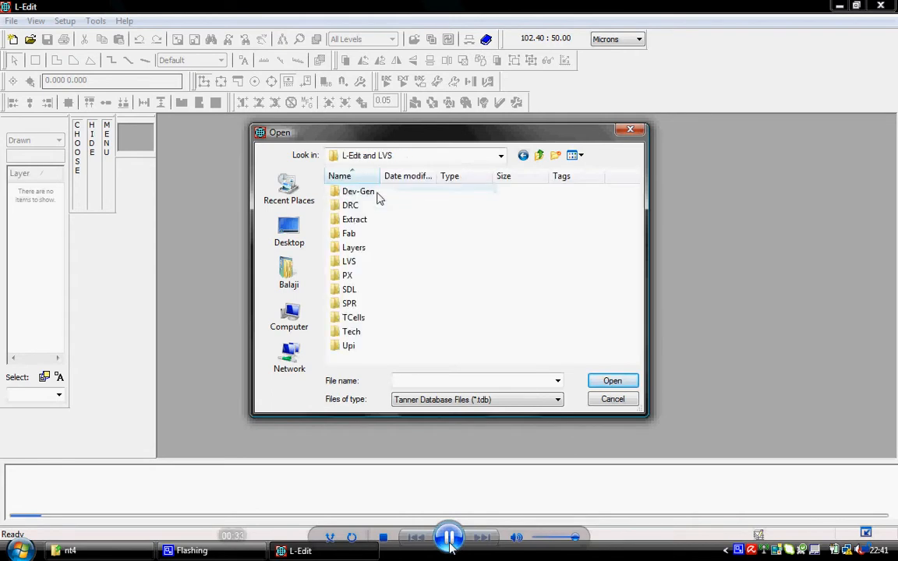
pyautogui.doubleClick(369, 333)
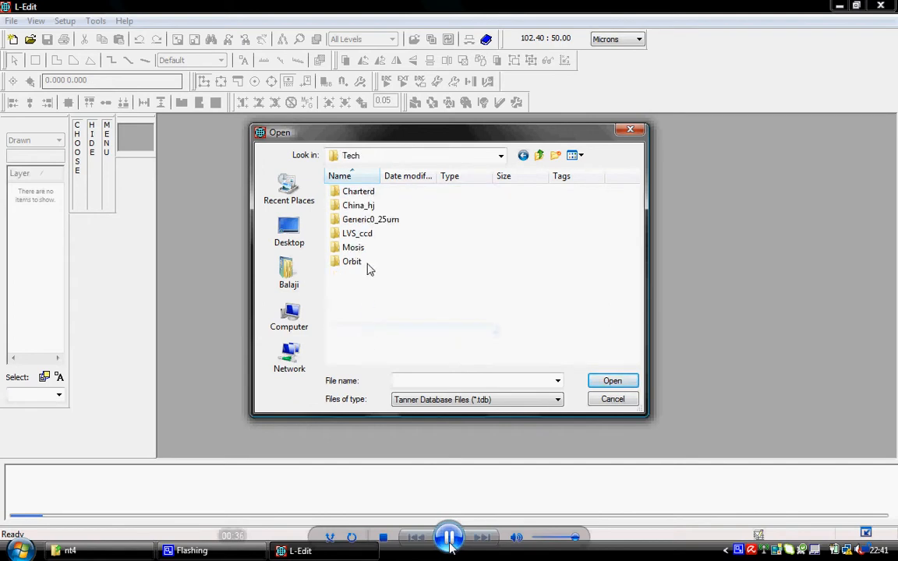
# Create the layout with its setup copied from Generic_025.tdb in the Generic0_25um folder, and maximize its window
pyautogui.doubleClick(371, 220)
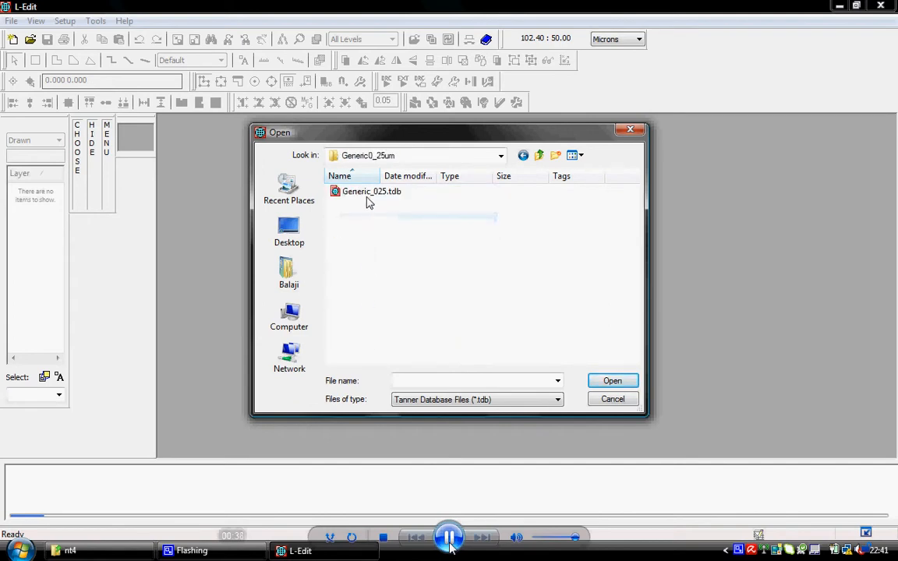
pyautogui.click(366, 195)
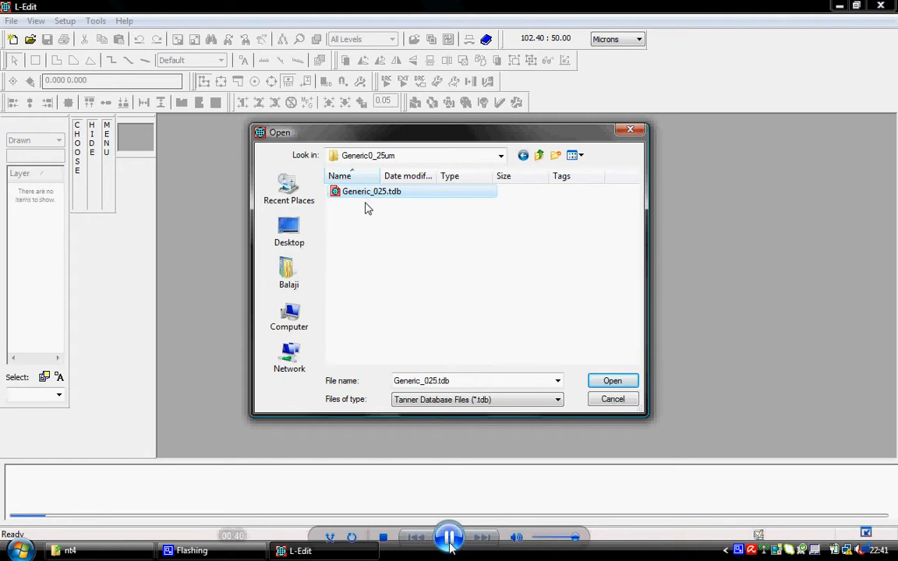
pyautogui.click(606, 385)
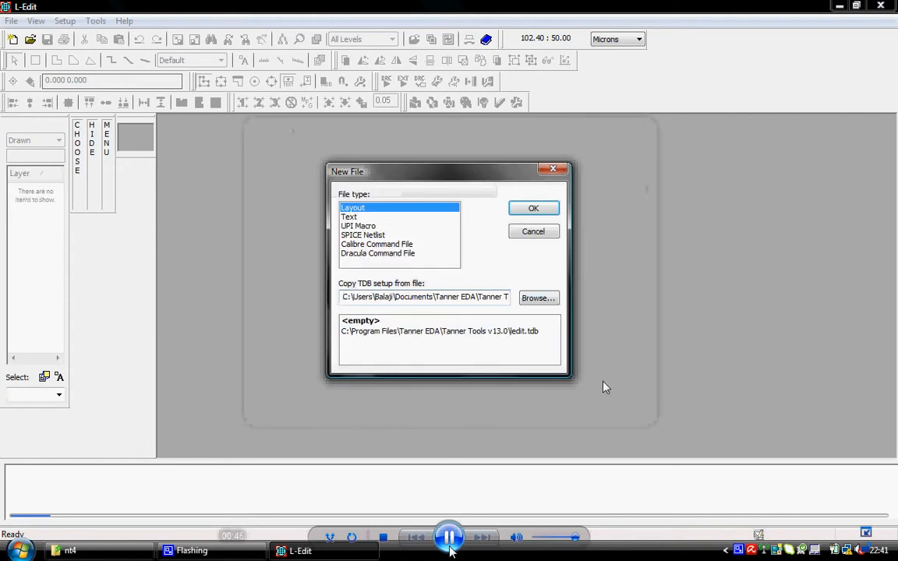
pyautogui.click(534, 209)
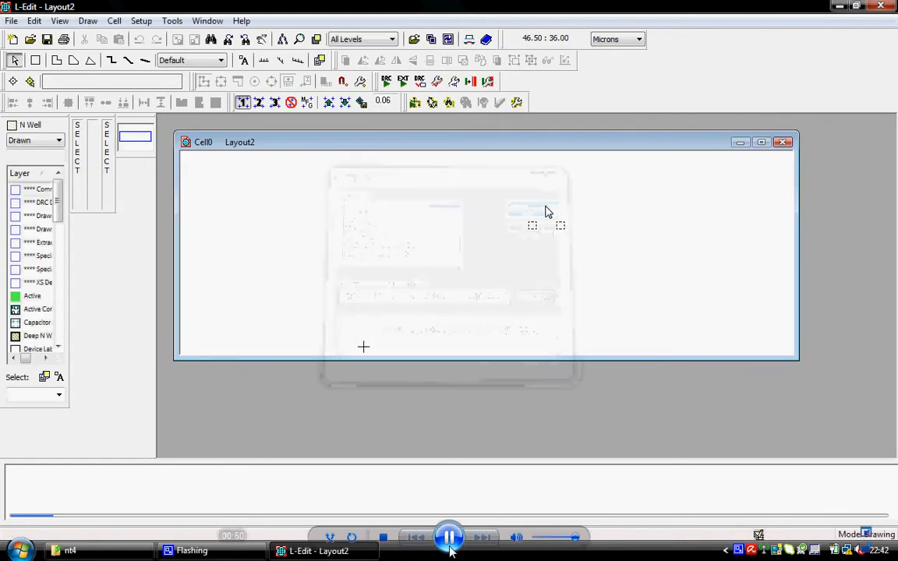
pyautogui.click(760, 142)
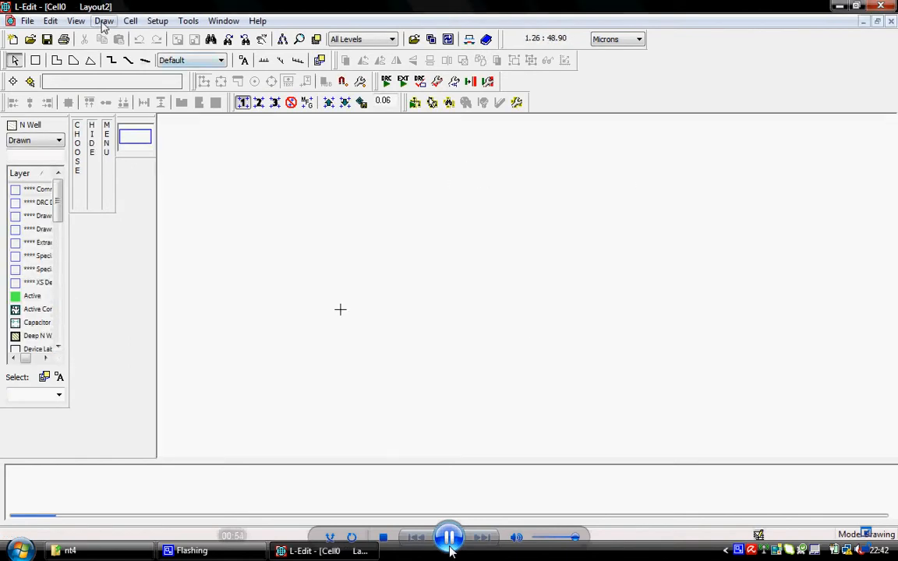
# In the design setup, set the major displayed grid to 0.25 microns and replace the minor displayed grid value
pyautogui.click(130, 22)
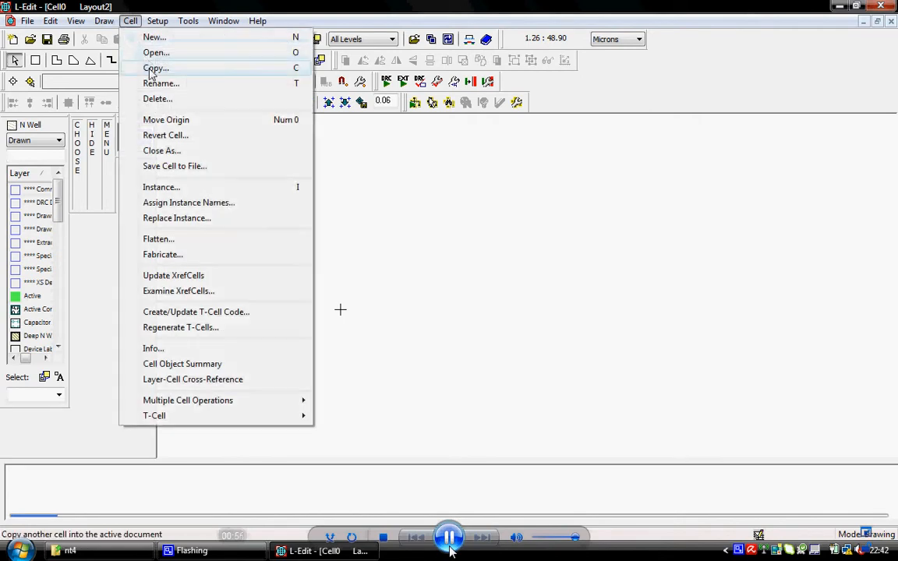
pyautogui.moveTo(158, 22)
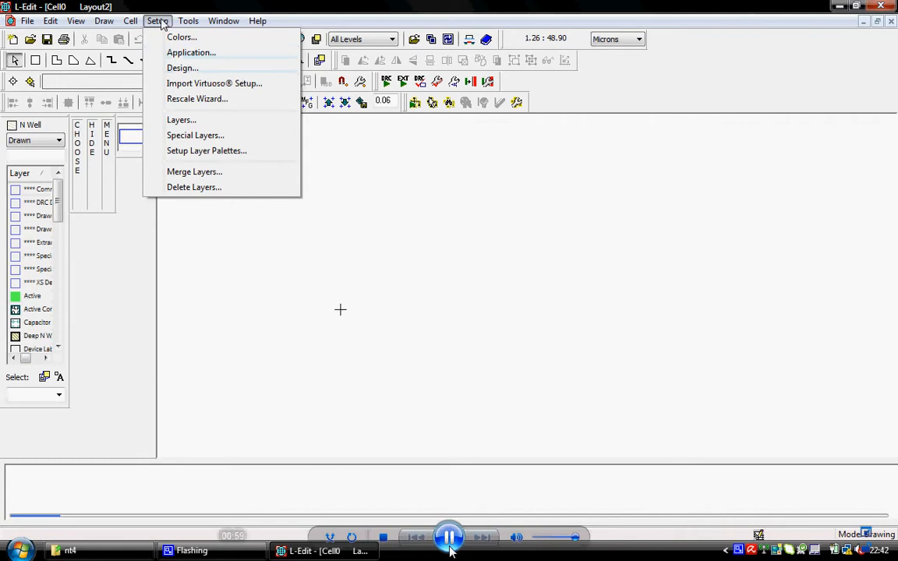
pyautogui.click(160, 22)
pyautogui.click(160, 21)
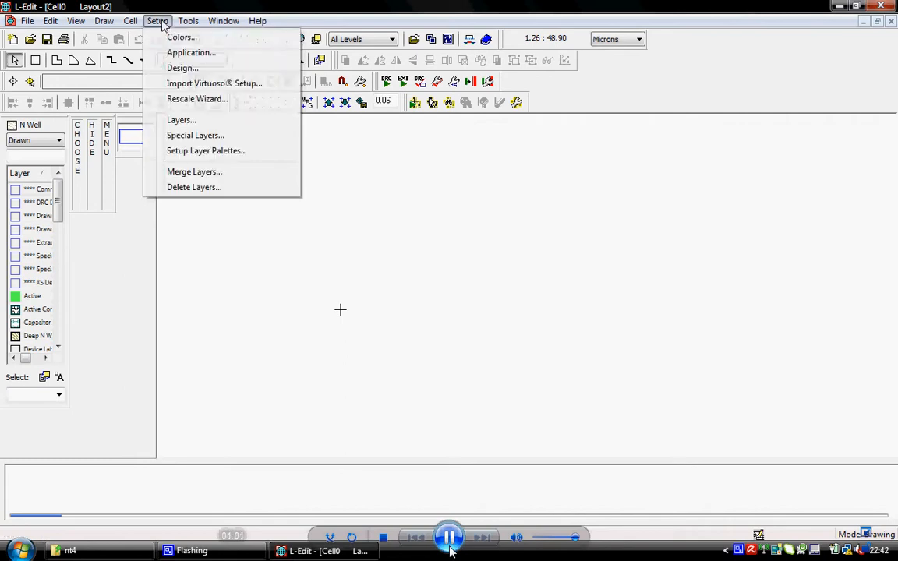
pyautogui.click(182, 68)
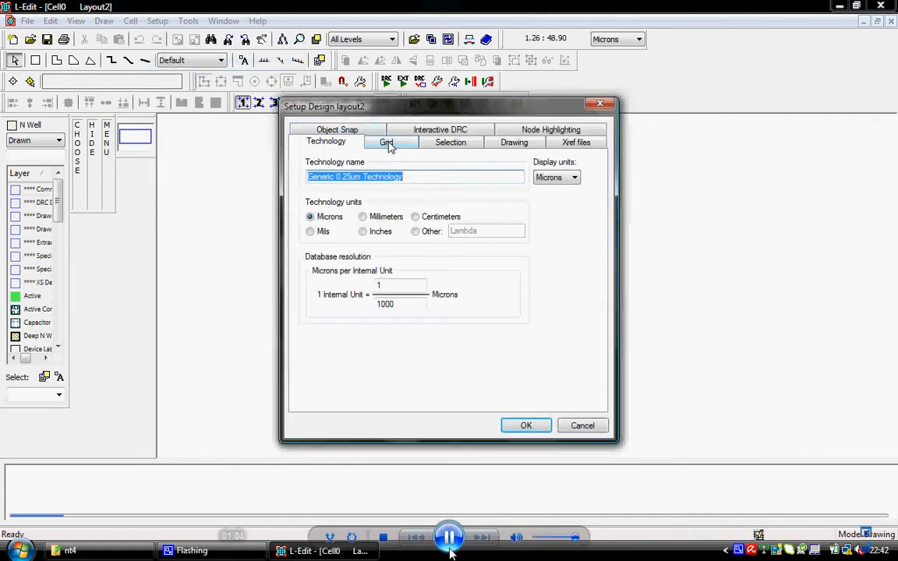
pyautogui.click(387, 143)
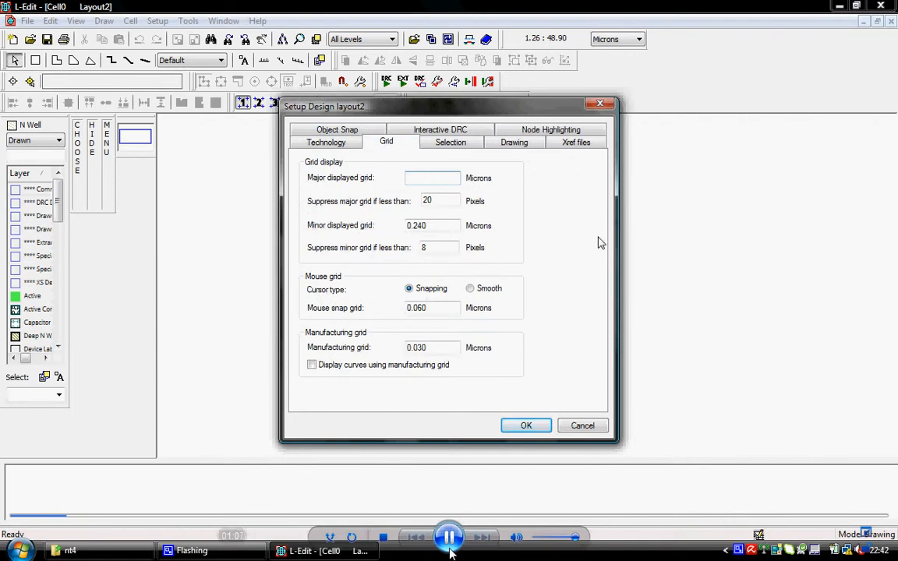
pyautogui.write('0.25')
pyautogui.doubleClick(430, 225)
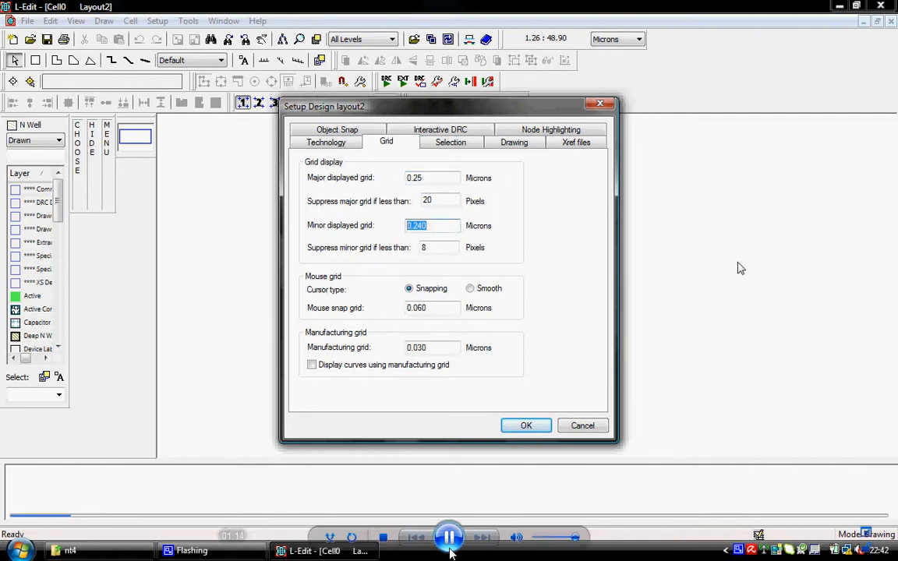
pyautogui.write('0')
pyautogui.click(521, 426)
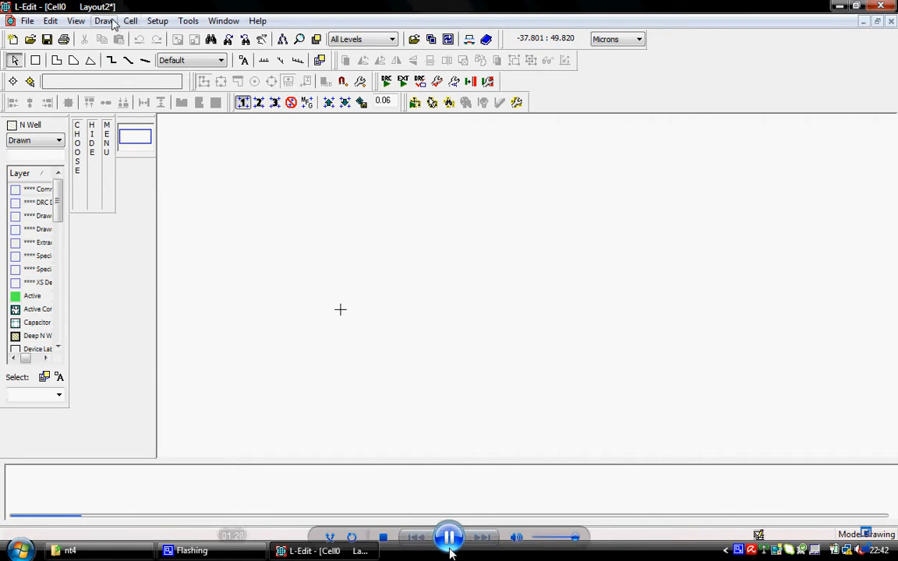
# Select the Active layer for drawing
pyautogui.click(28, 297)
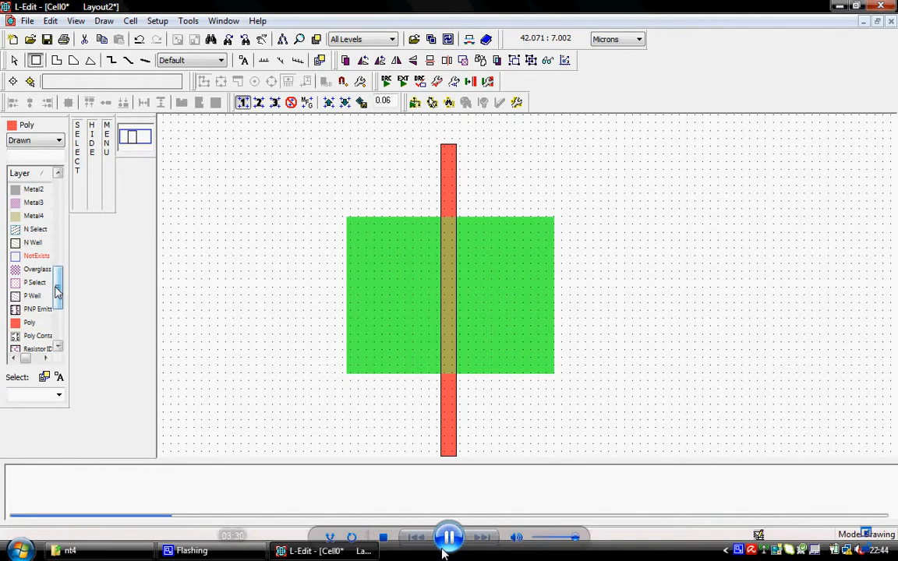
# Draw a Metal1 box about 0.84 by 0.78 microns on the Active area left of the Poly strip
pyautogui.moveTo(58, 293)
pyautogui.mouseDown()
pyautogui.moveTo(59, 326)
pyautogui.moveTo(64, 269)
pyautogui.mouseUp()
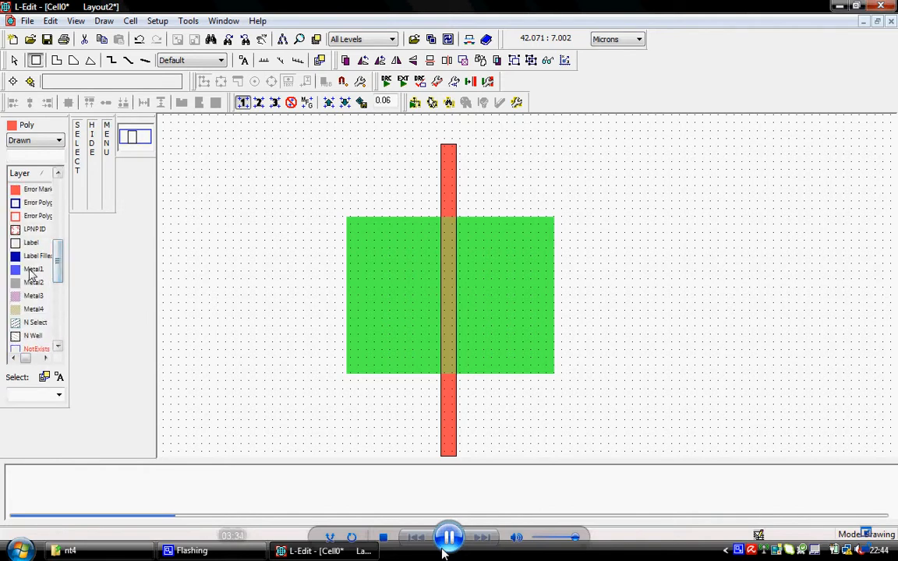
pyautogui.click(31, 271)
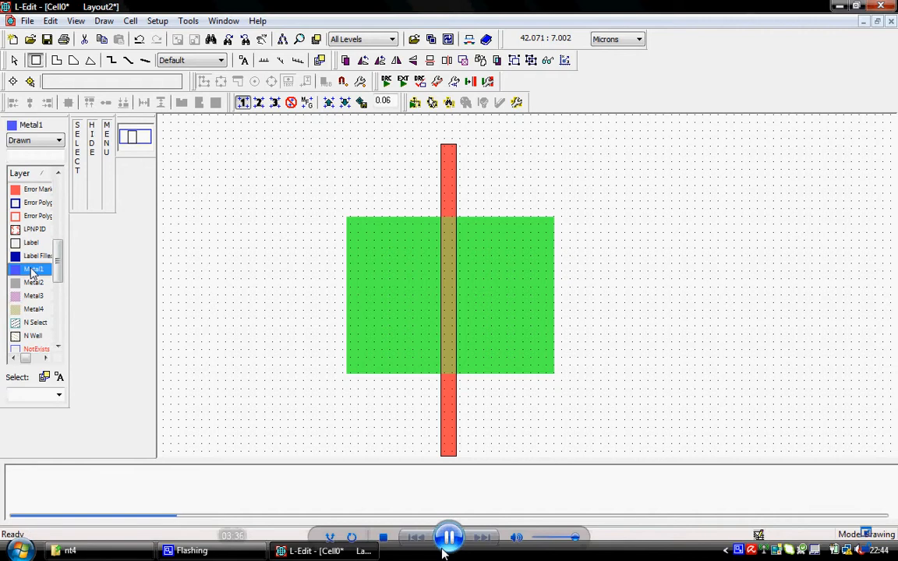
pyautogui.moveTo(369, 272)
pyautogui.mouseDown()
pyautogui.moveTo(382, 306)
pyautogui.moveTo(429, 324)
pyautogui.moveTo(422, 320)
pyautogui.mouseUp()
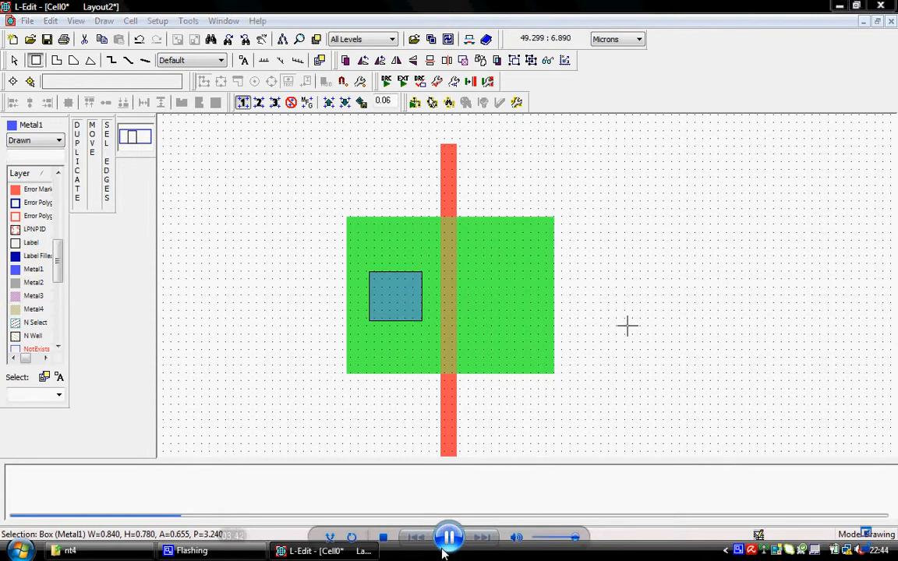
# Set the Metal1 box's width and height to 0.48 microns
pyautogui.hotkey('ctrl', 'e')
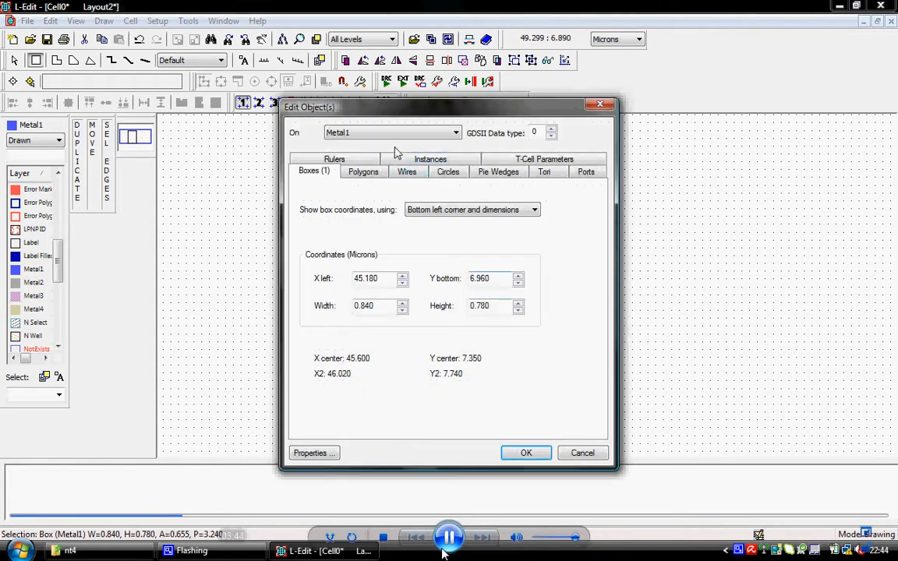
pyautogui.click(402, 311)
pyautogui.click(403, 311)
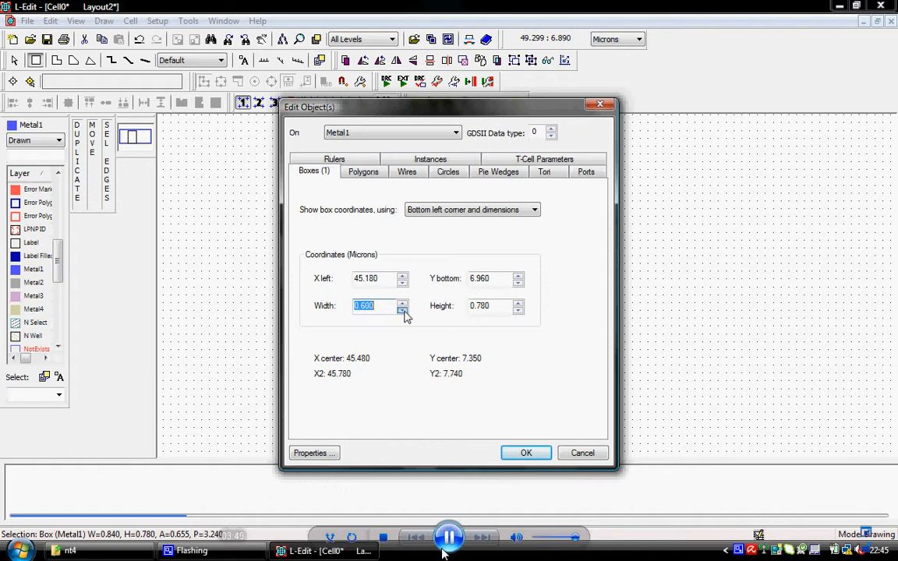
pyautogui.click(520, 310)
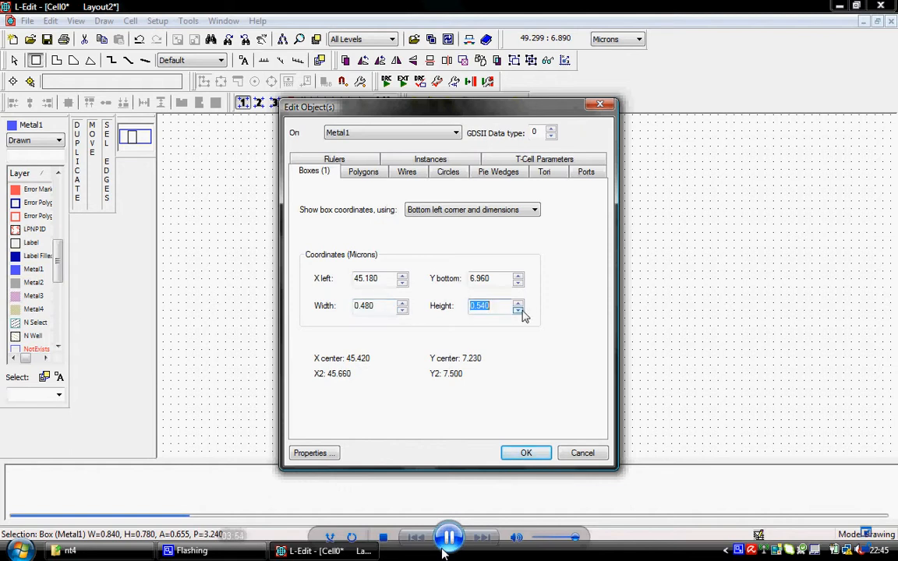
pyautogui.click(527, 453)
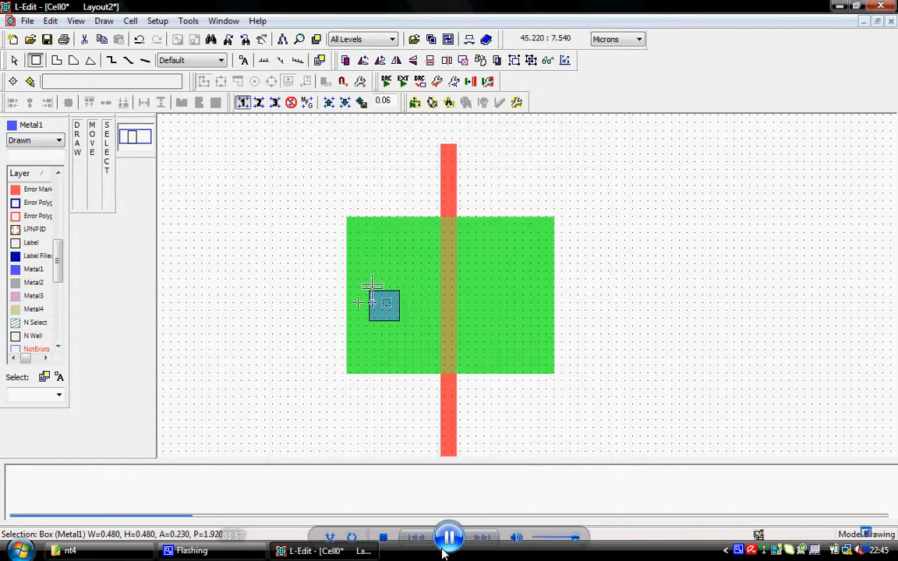
# Move the Metal1 box slightly up and closer to the Poly strip
pyautogui.click(13, 60)
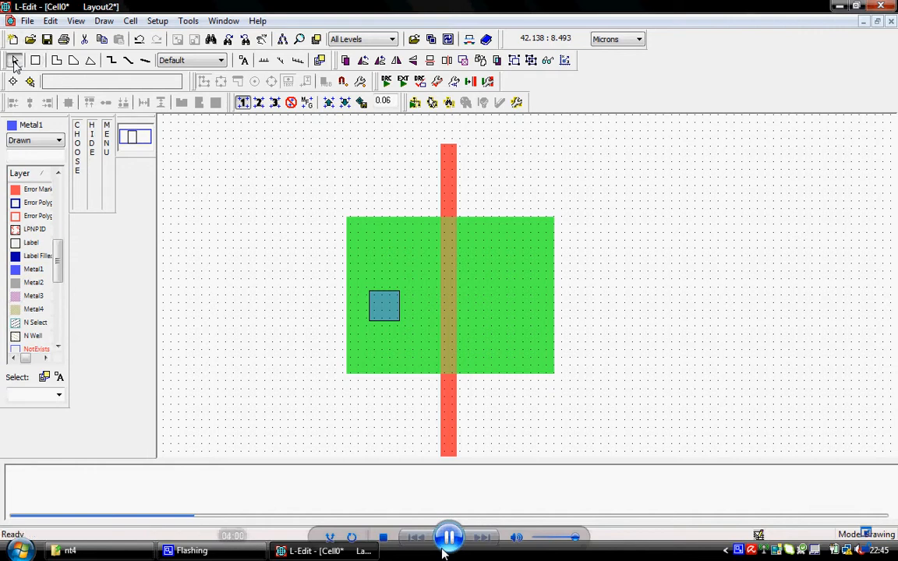
pyautogui.moveTo(392, 306); pyautogui.dragTo(416, 291)
# Pull in the left and right edges of the Active box to make it about 1.92 microns wide
pyautogui.click(377, 310)
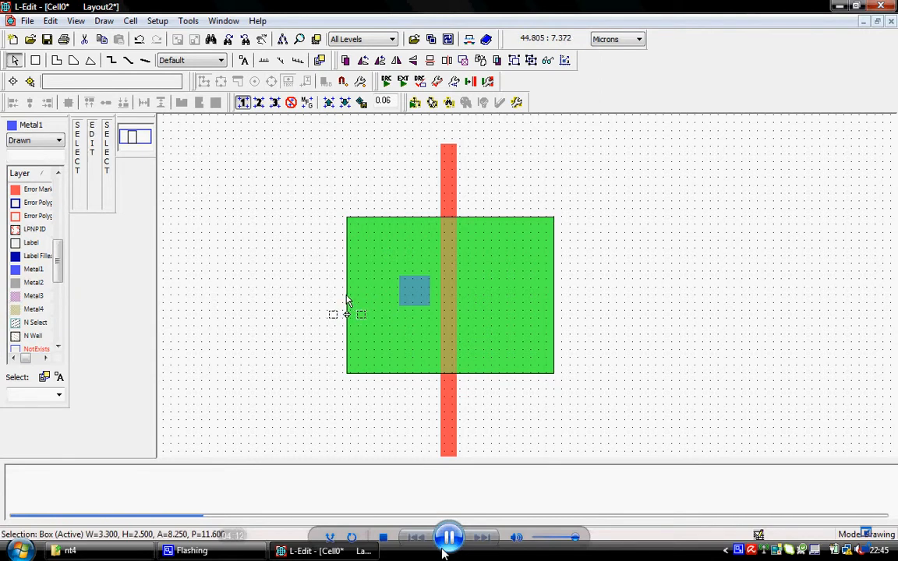
pyautogui.moveTo(348, 303); pyautogui.dragTo(388, 300)
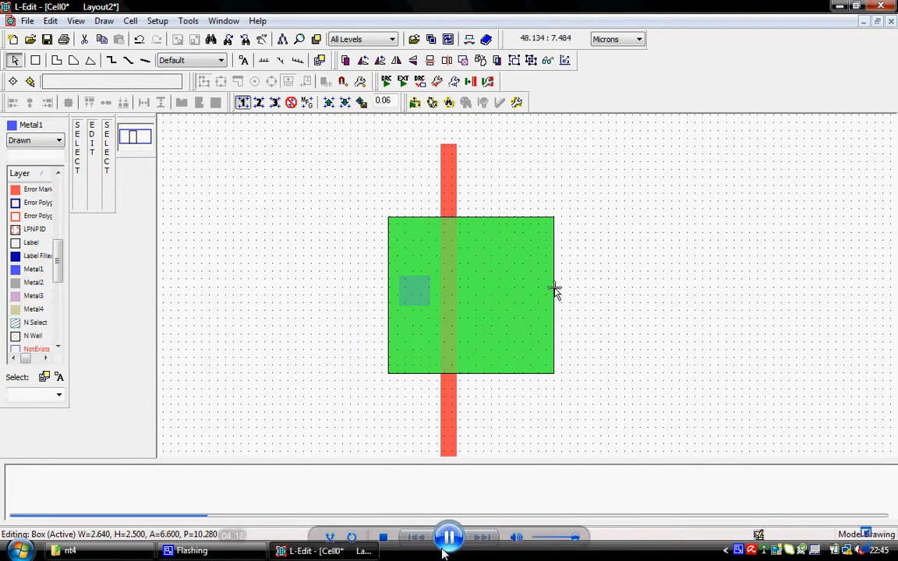
pyautogui.moveTo(554, 293); pyautogui.dragTo(509, 297)
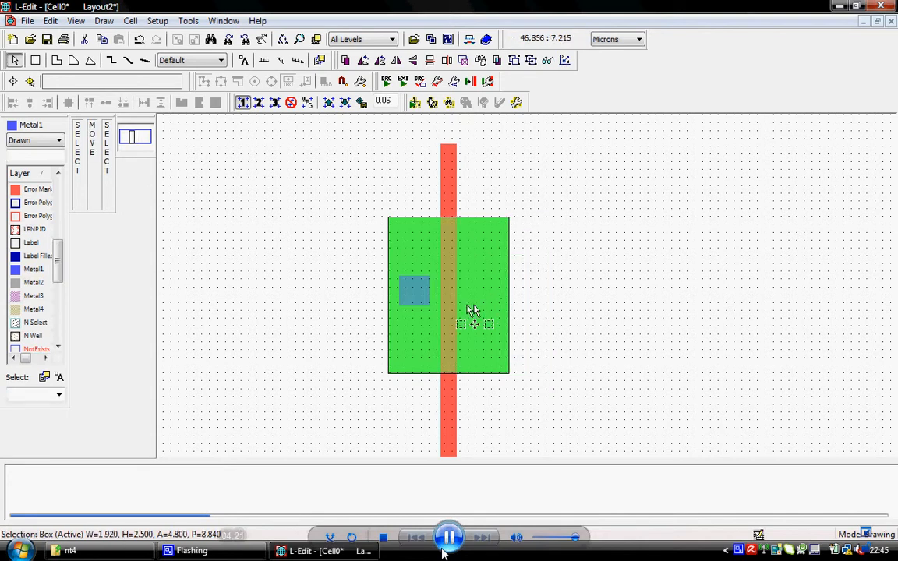
# Copy the Metal1 box and place the copy on the Active area right of the Poly strip, level with the original
pyautogui.click(414, 300)
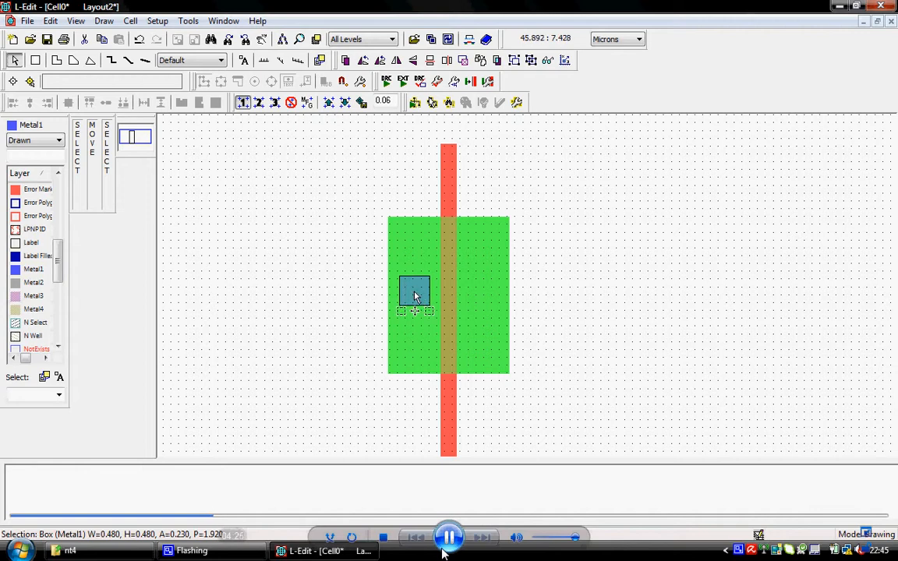
pyautogui.click(101, 40)
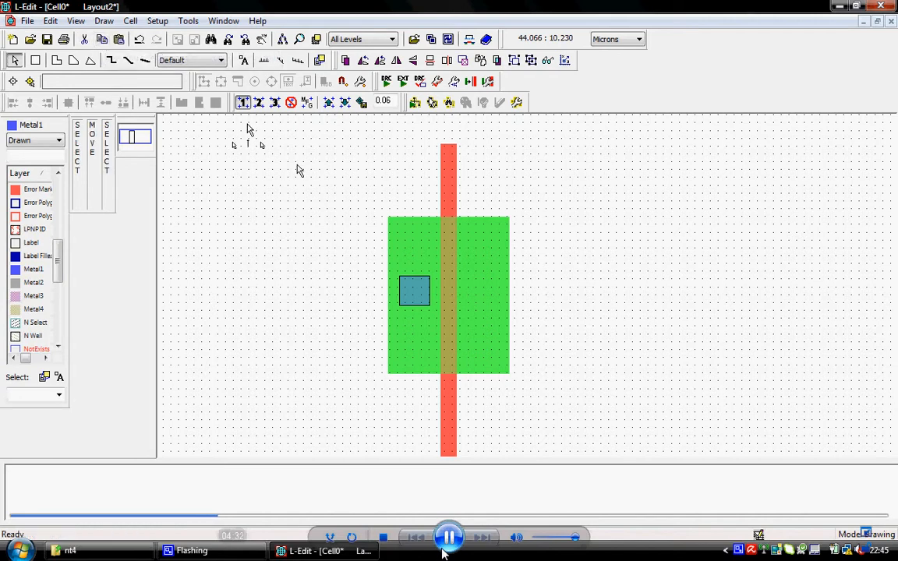
pyautogui.click(119, 39)
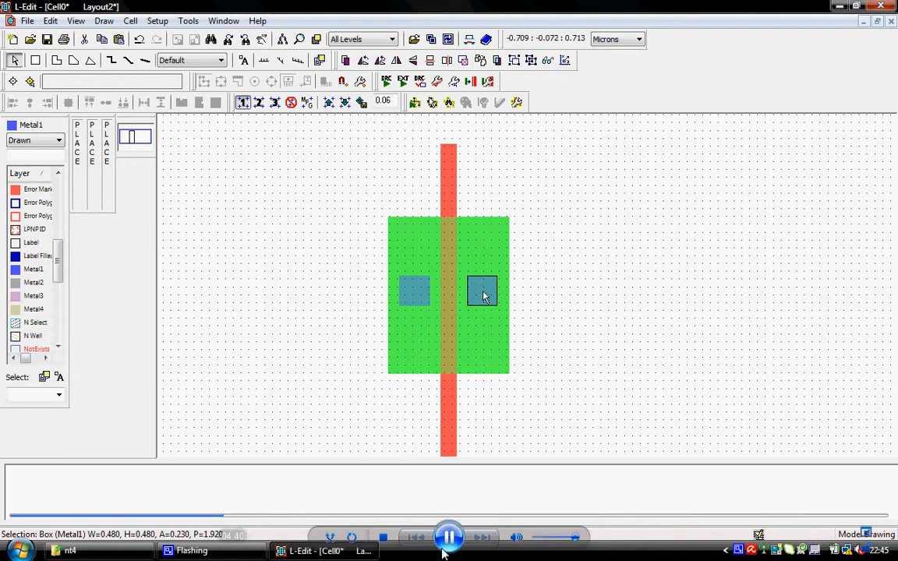
pyautogui.click(483, 296)
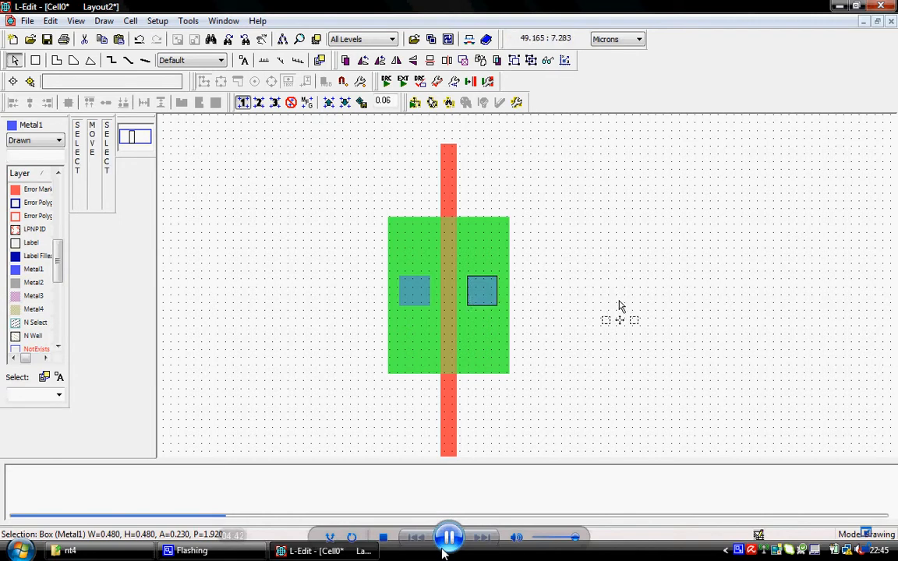
pyautogui.click(620, 306)
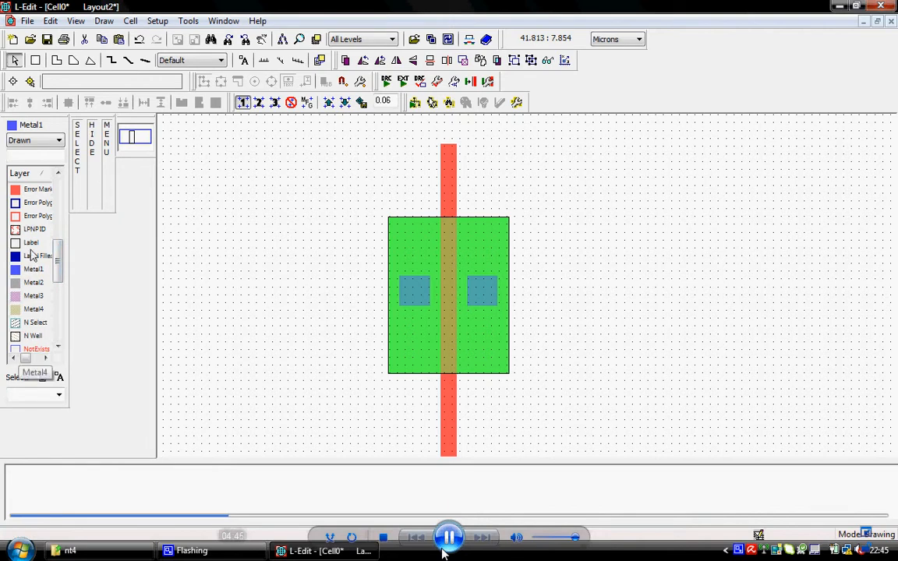
# Draw an Active Contact box about 0.18 by 0.18 microns inside the Metal1 box left of the Poly strip
pyautogui.scroll(2, 60, 238)
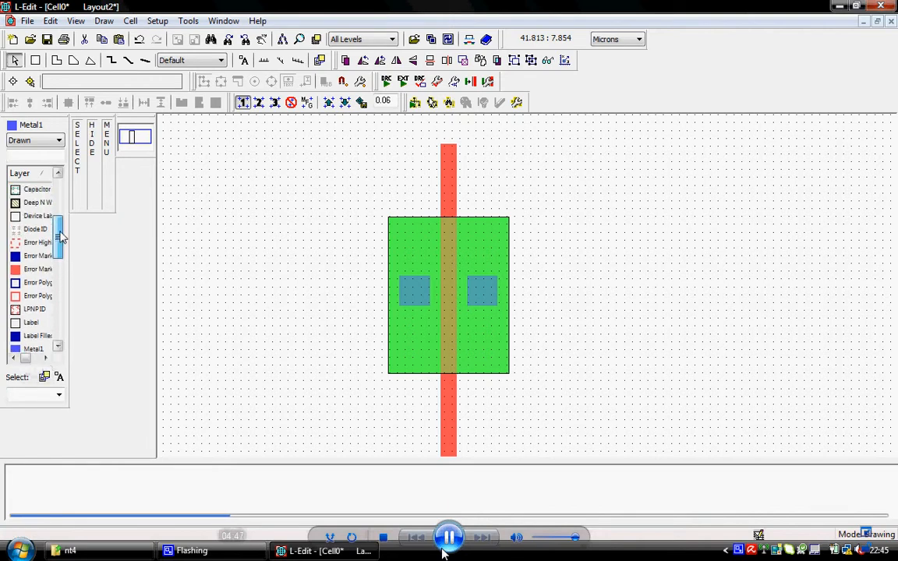
pyautogui.moveTo(61, 238); pyautogui.dragTo(63, 224)
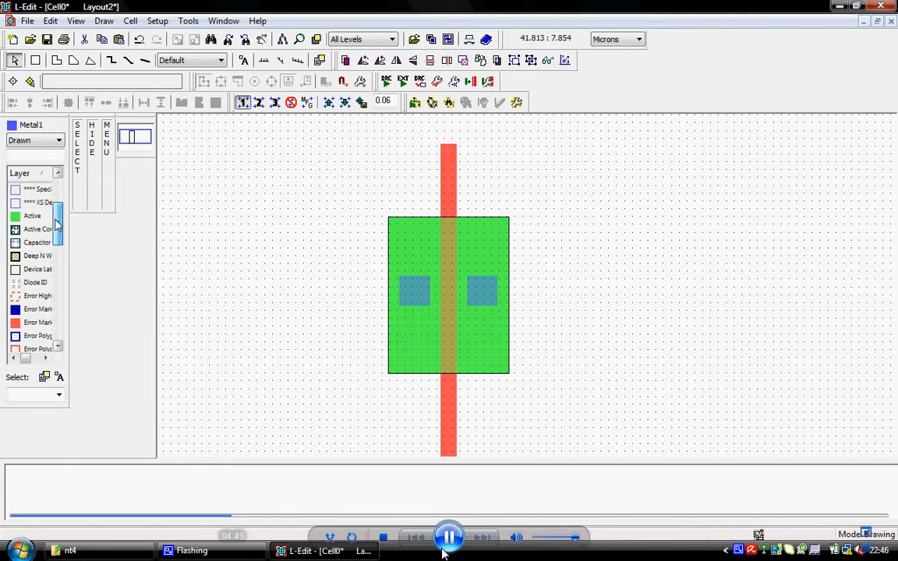
pyautogui.click(40, 230)
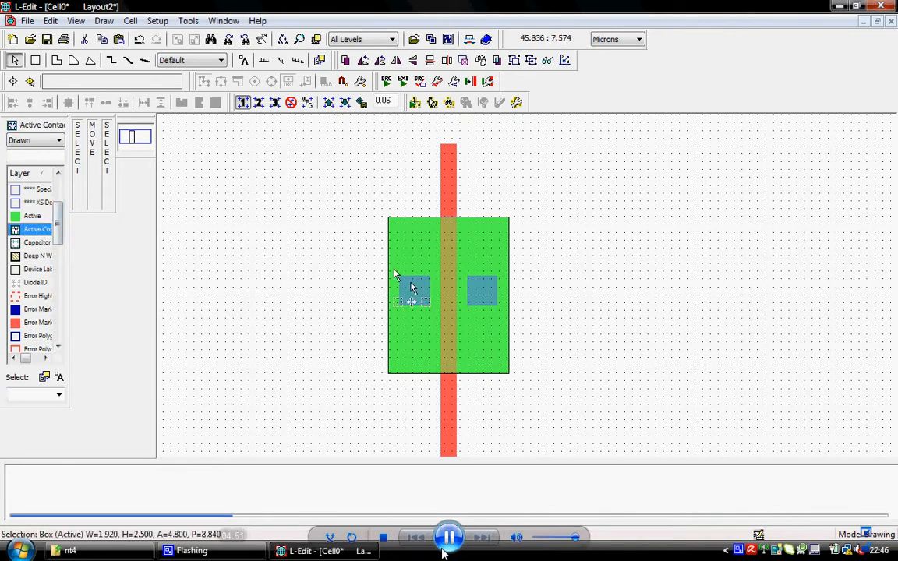
pyautogui.click(35, 60)
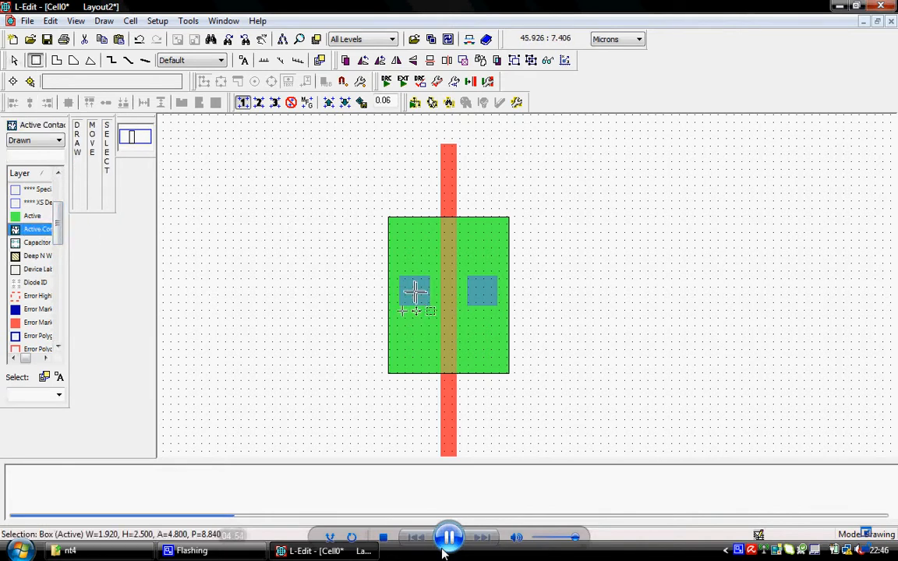
pyautogui.moveTo(411, 289); pyautogui.dragTo(415, 294)
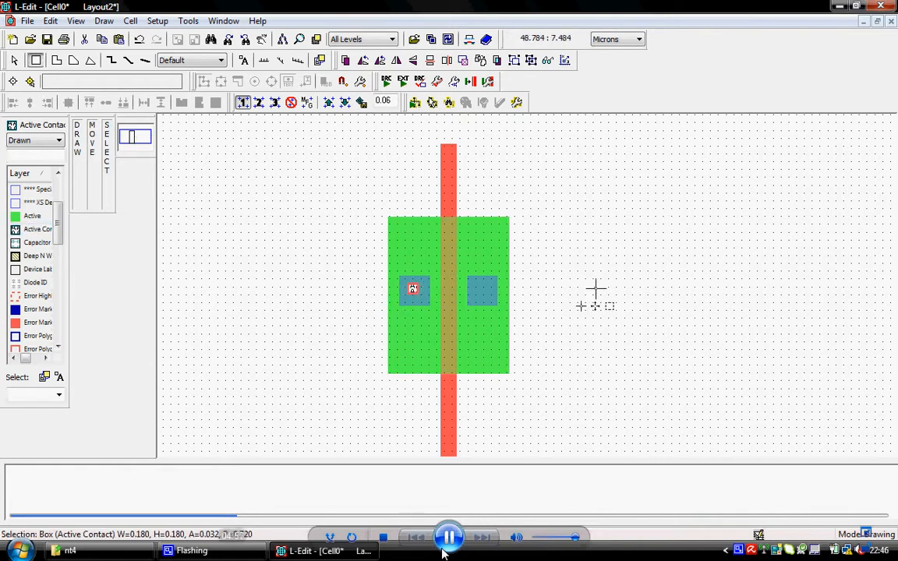
# Set the Active Contact box's width and height to 0.24 microns
pyautogui.hotkey('ctrl', 'e')
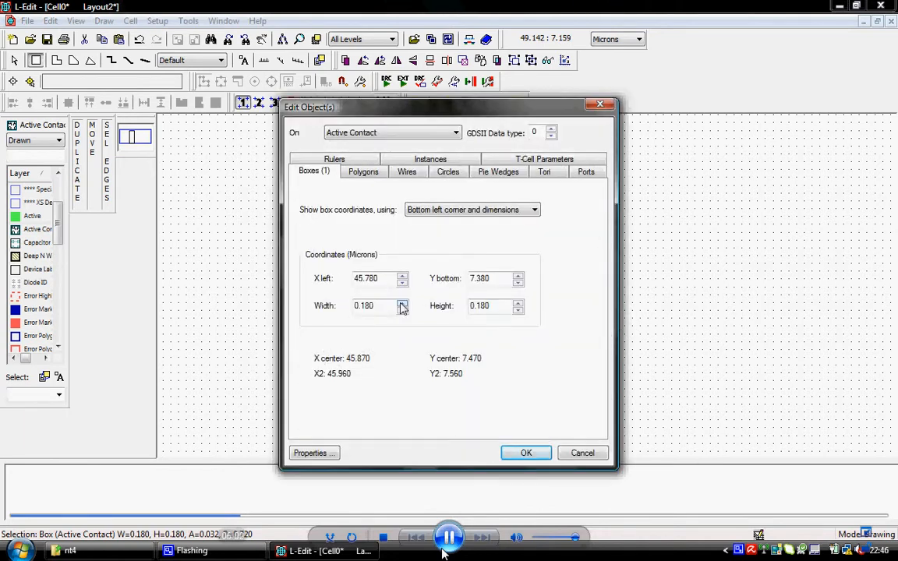
pyautogui.click(401, 302)
pyautogui.click(518, 303)
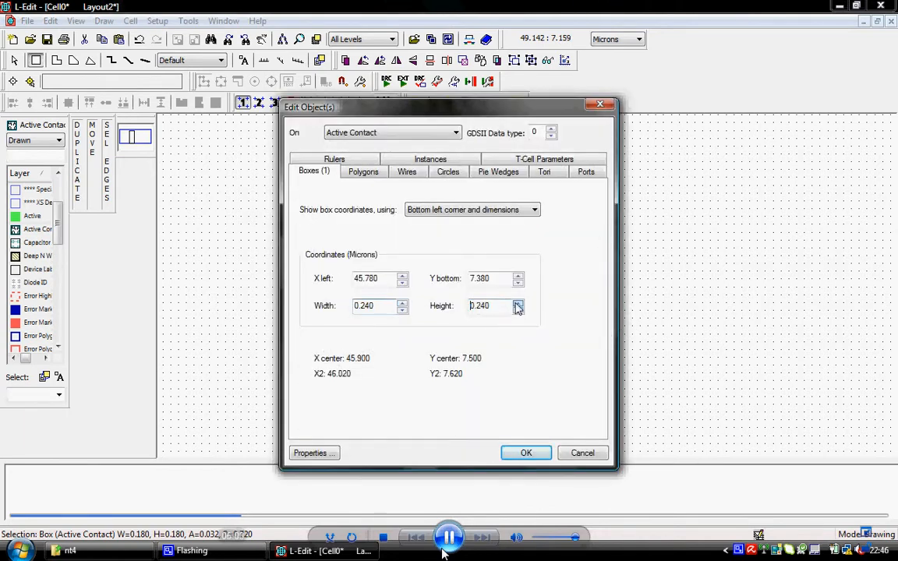
pyautogui.click(522, 453)
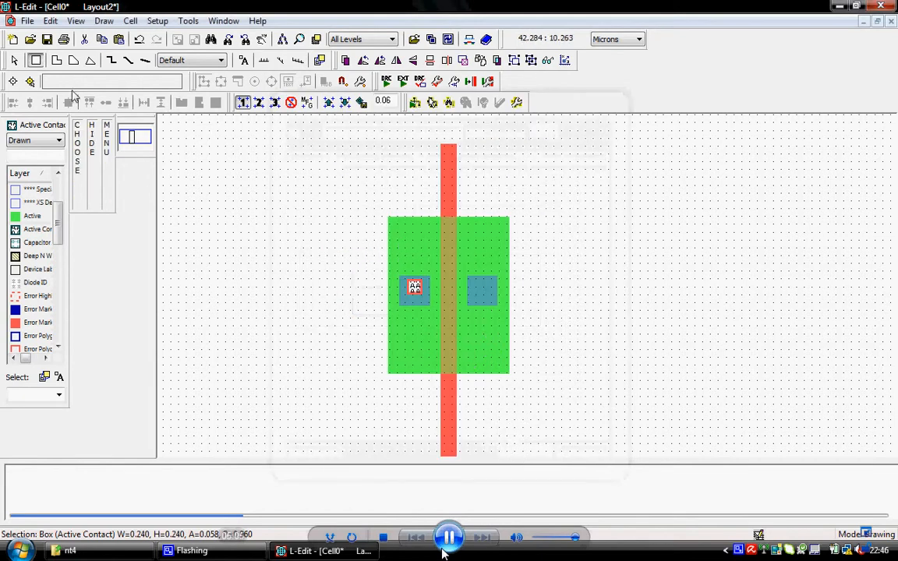
# Run DRC on the cell and locate the Metal1 Overlap of Active Contact error in the layout
pyautogui.click(386, 82)
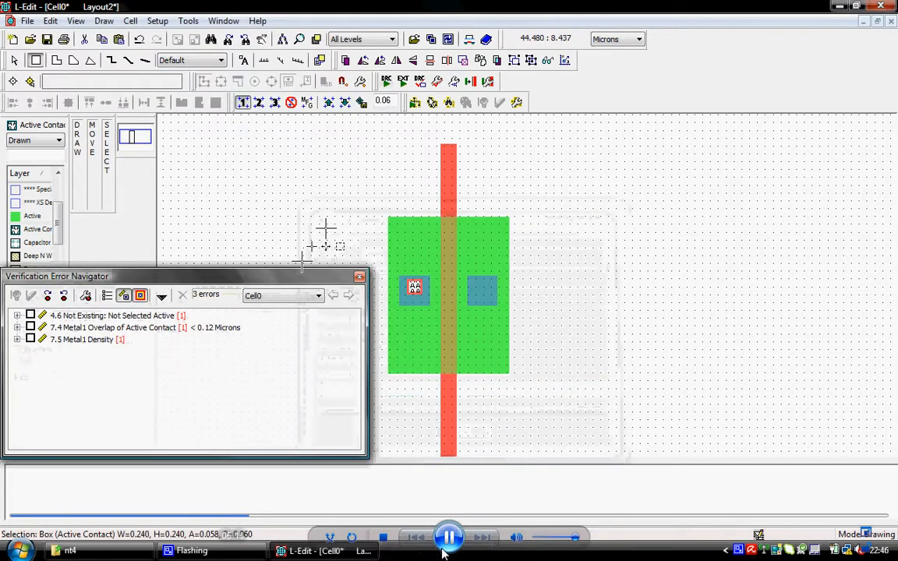
pyautogui.doubleClick(138, 329)
pyautogui.doubleClick(86, 342)
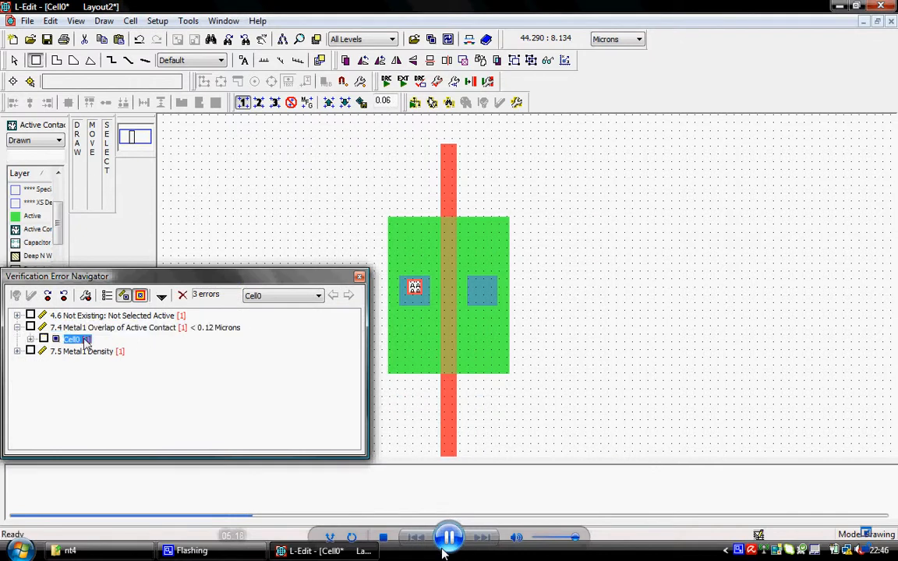
pyautogui.click(95, 353)
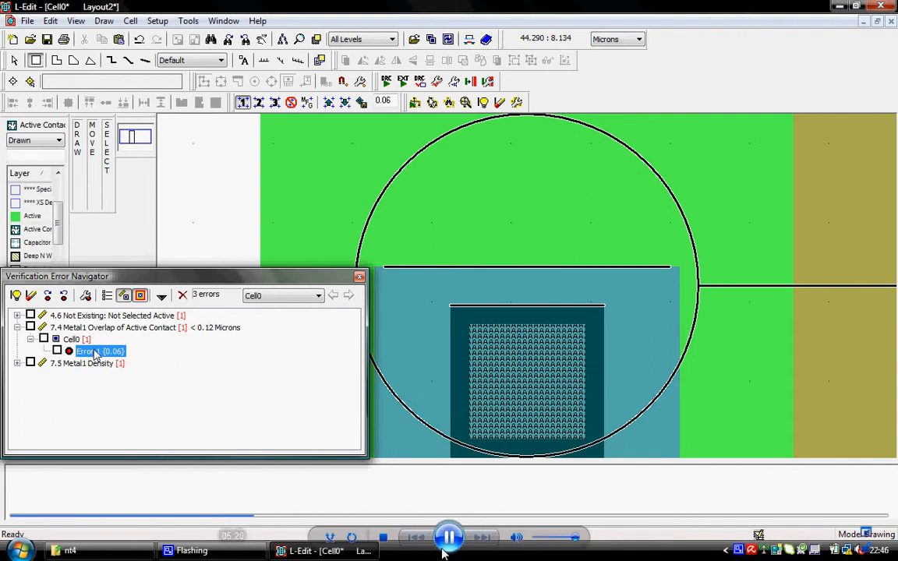
pyautogui.click(87, 364)
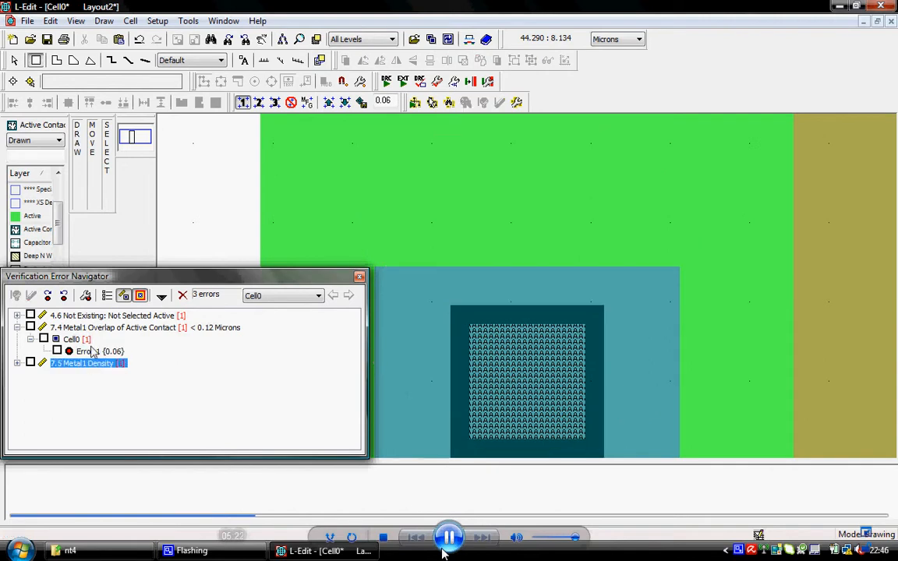
pyautogui.click(95, 316)
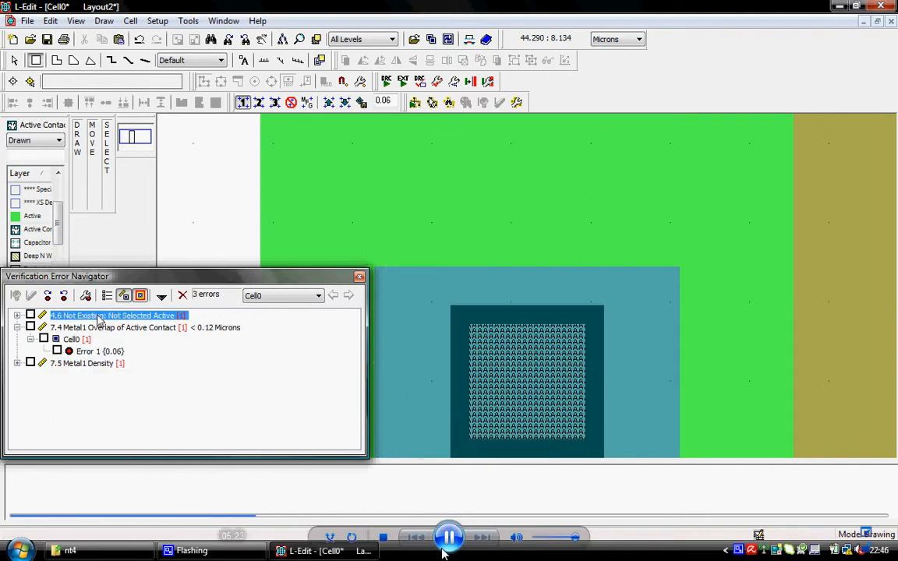
pyautogui.click(360, 277)
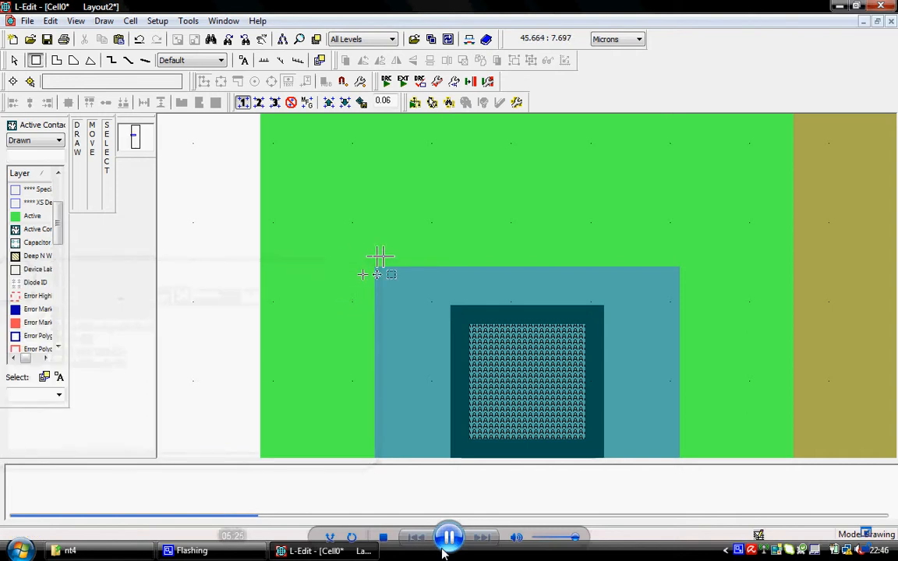
# Move the Active Contact box down so it is centred inside the Metal1 box left of the Poly strip
pyautogui.scroll(-1, 416, 263)
pyautogui.scroll(-1, 421, 260)
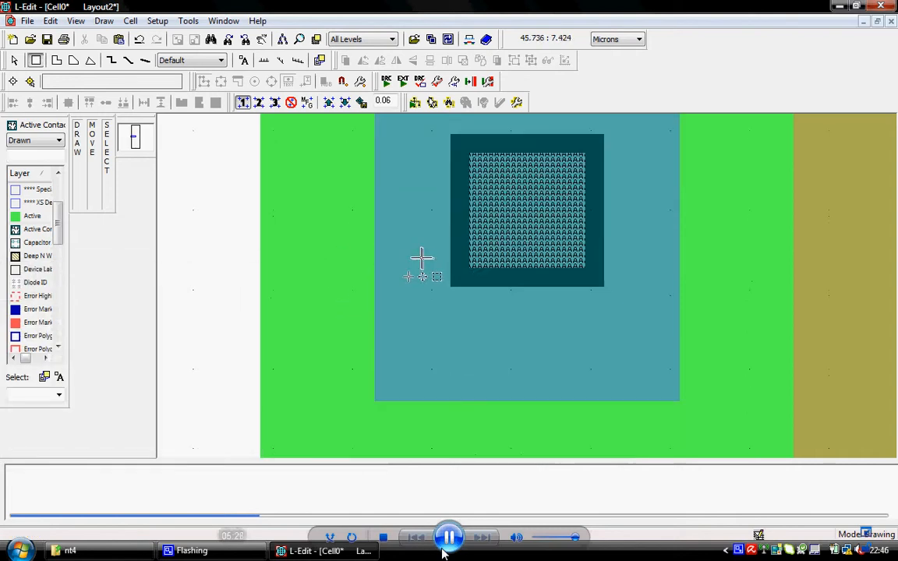
pyautogui.click(13, 59)
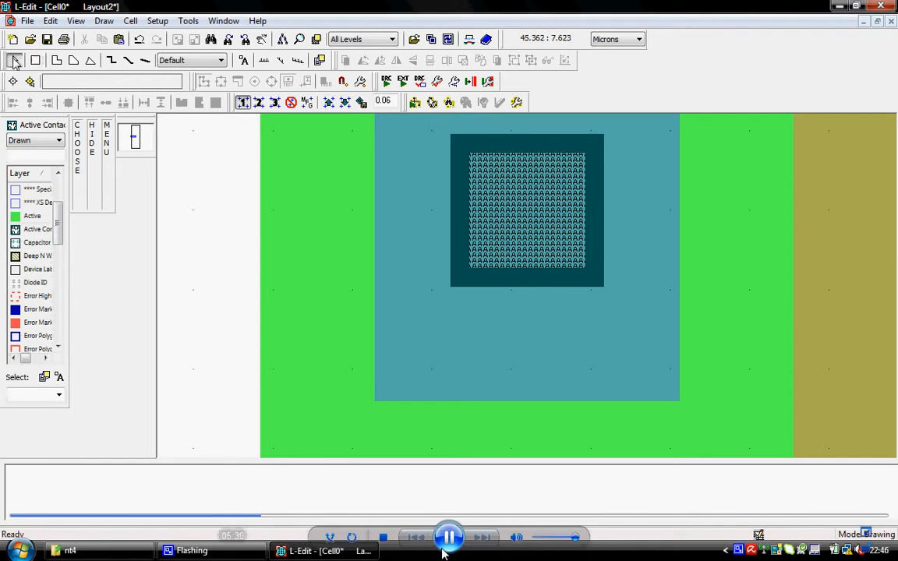
pyautogui.click(554, 221)
pyautogui.moveTo(551, 221)
pyautogui.mouseDown()
pyautogui.moveTo(552, 212)
pyautogui.moveTo(558, 234)
pyautogui.mouseUp()
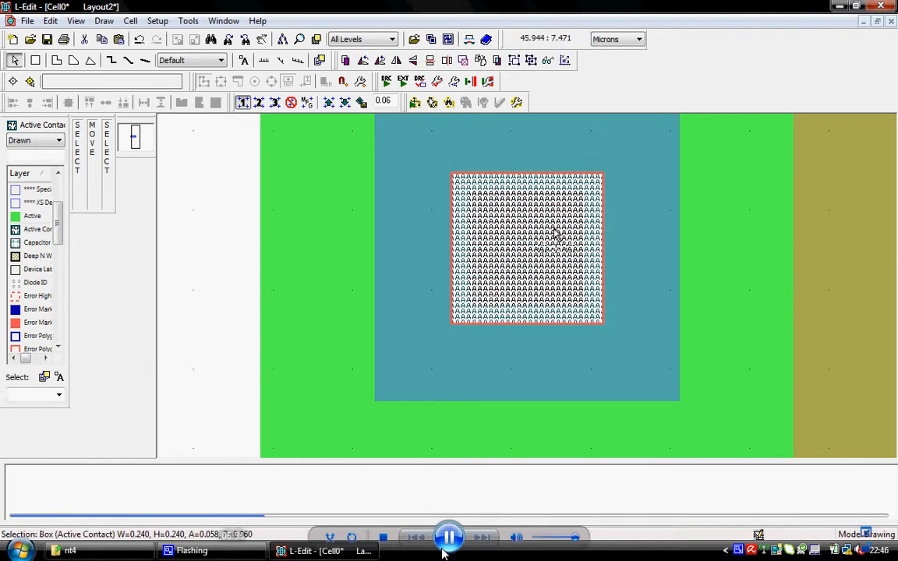
# Rerun DRC on the cell to check the contact's Metal1 overlap, and close the error list
pyautogui.scroll(2, 550, 234)
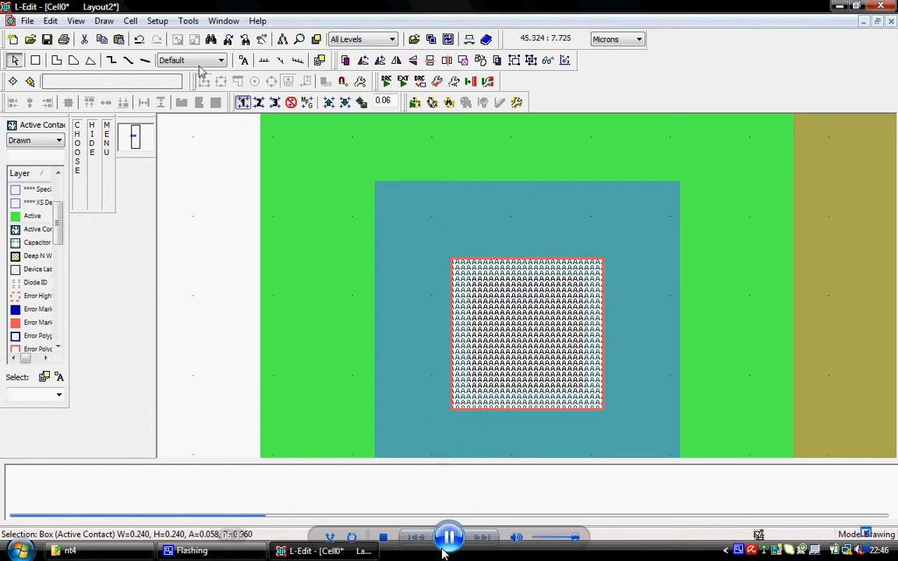
pyautogui.click(387, 82)
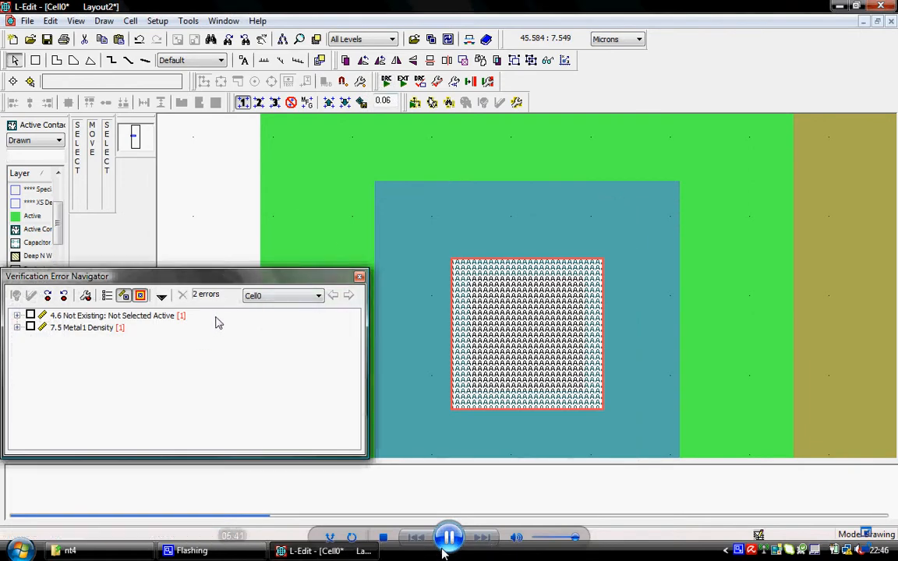
pyautogui.click(359, 278)
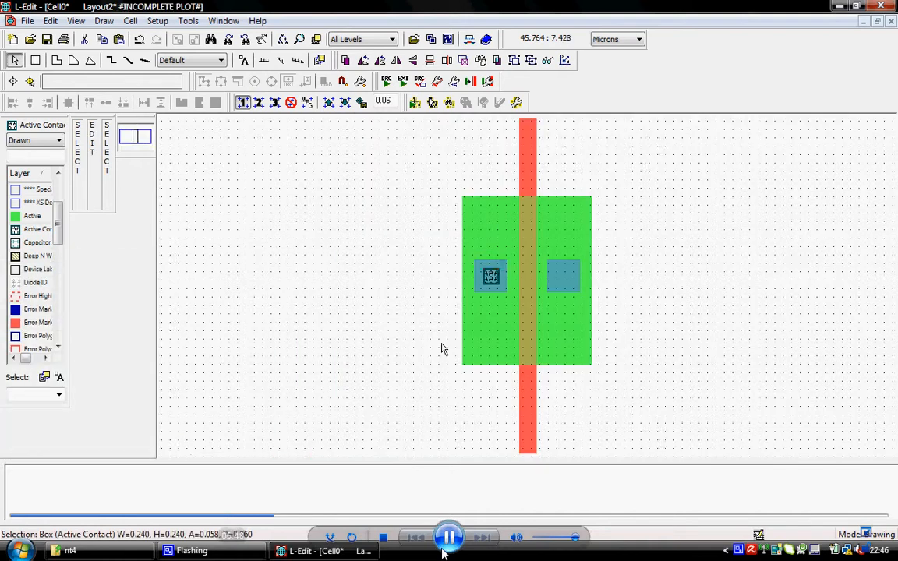
# Copy the Active Contact into the centre of the Metal1 box right of the Poly strip and run DRC on the cell
pyautogui.press('Home')
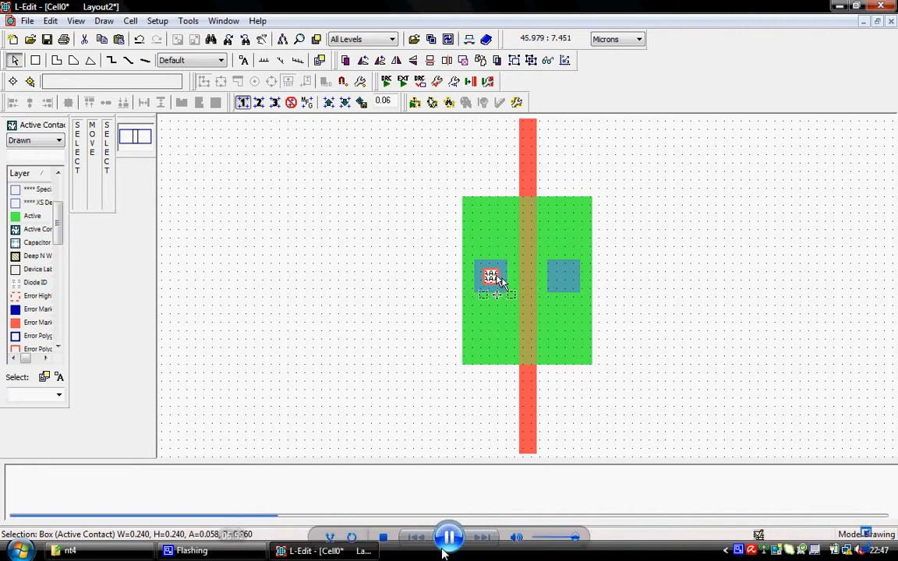
pyautogui.click(102, 41)
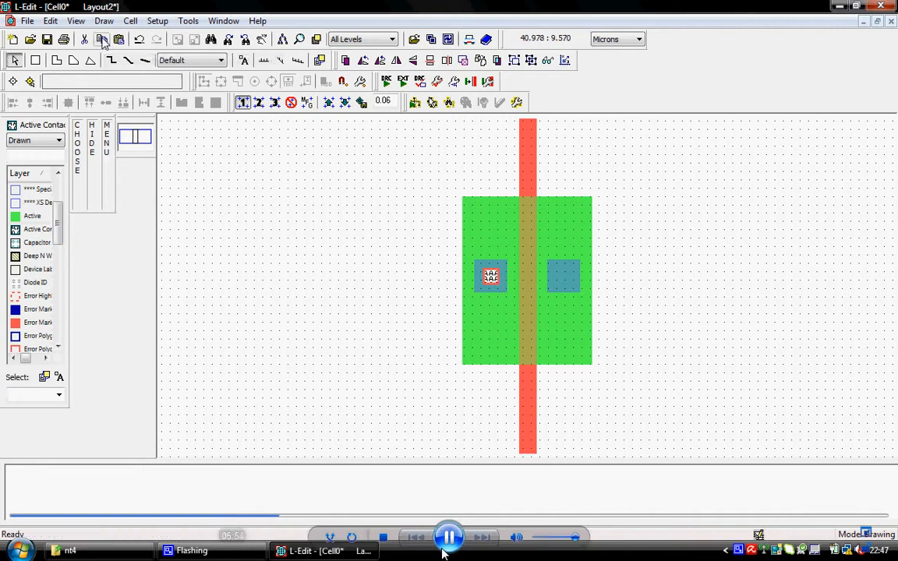
pyautogui.click(117, 41)
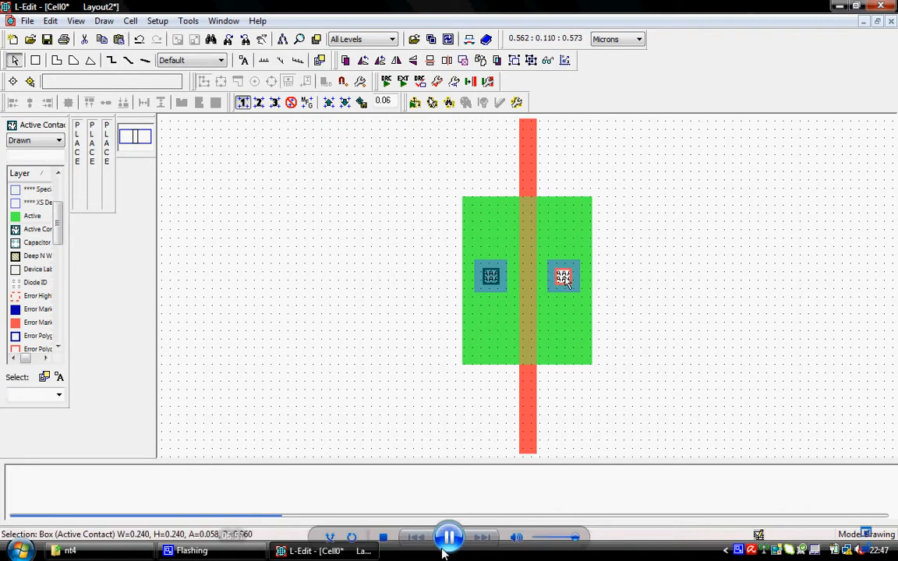
pyautogui.click(565, 281)
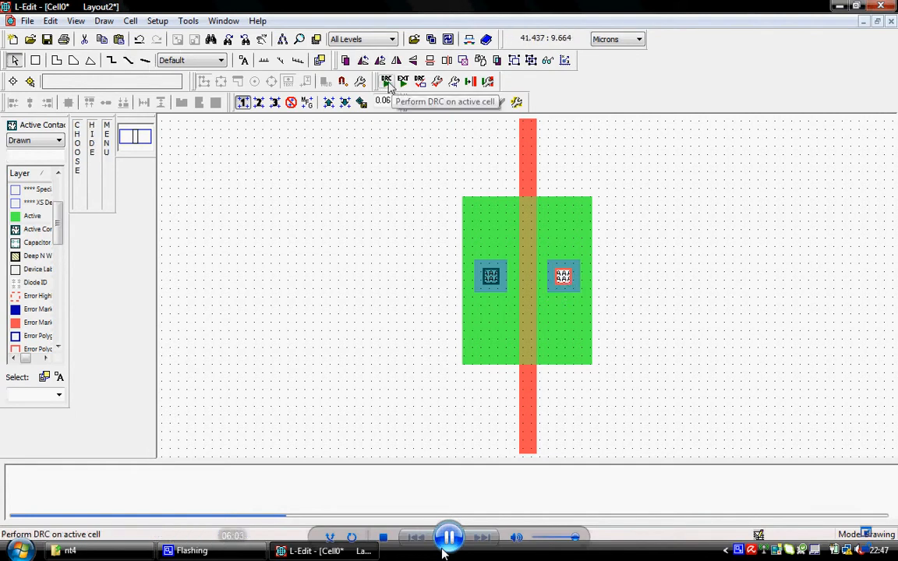
pyautogui.click(387, 84)
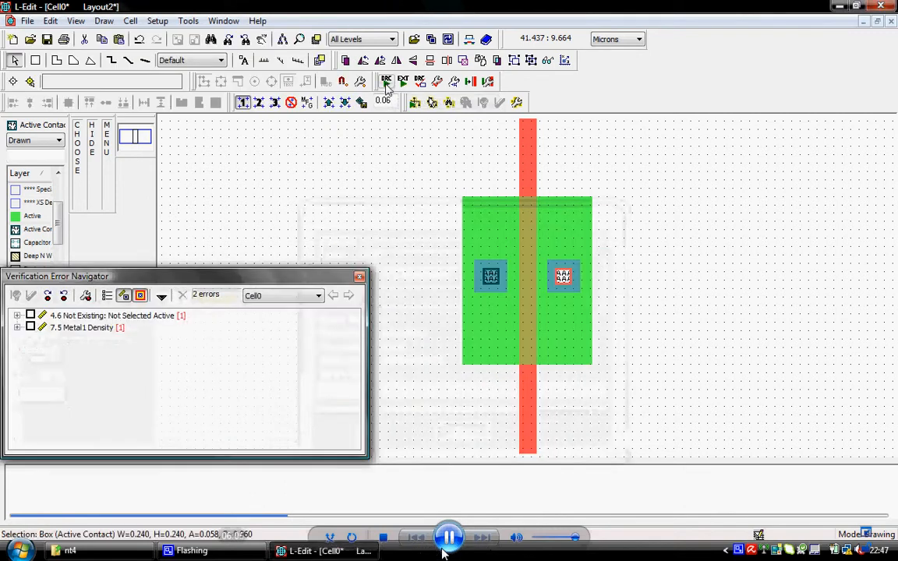
pyautogui.click(359, 278)
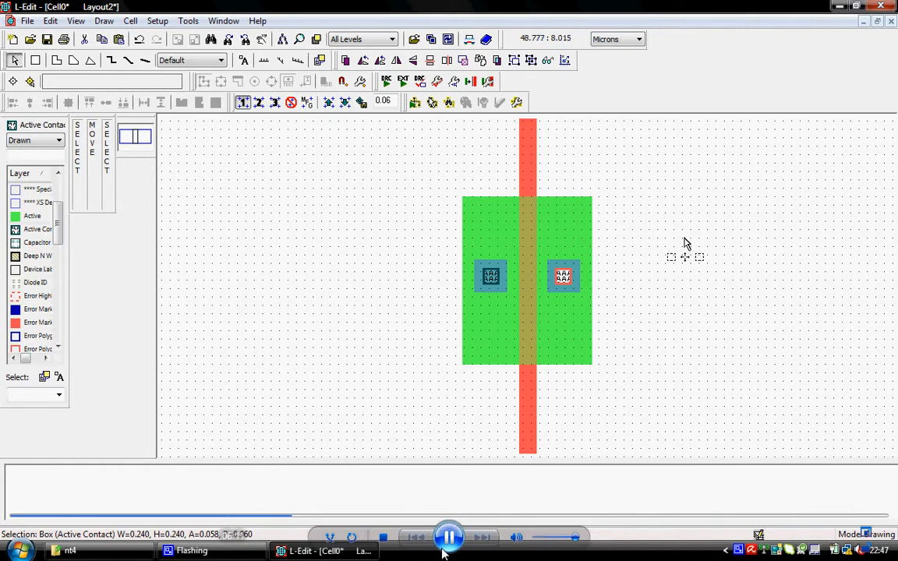
# Copy the entire transistor and place the copy directly below the original so the two Poly strips join in line
pyautogui.press('-')
pyautogui.press('-')
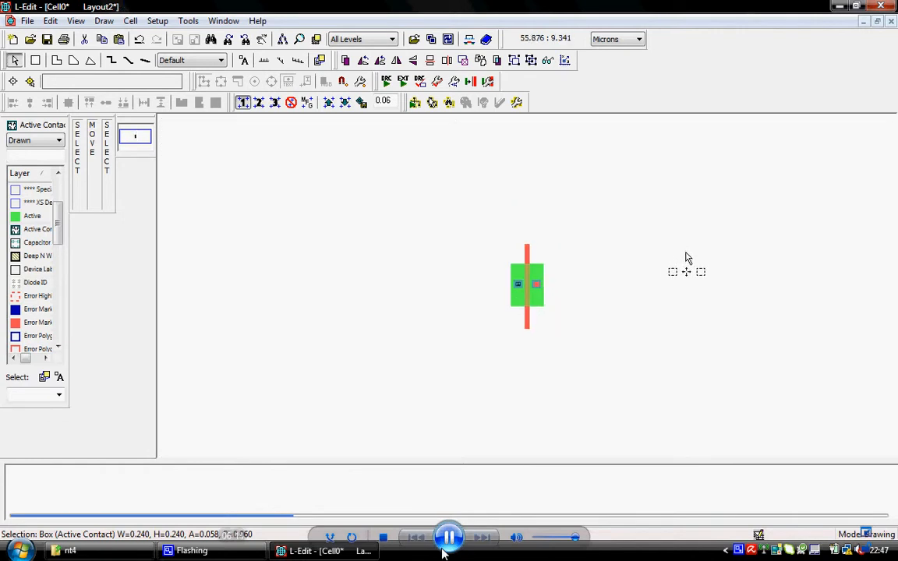
pyautogui.click(620, 243)
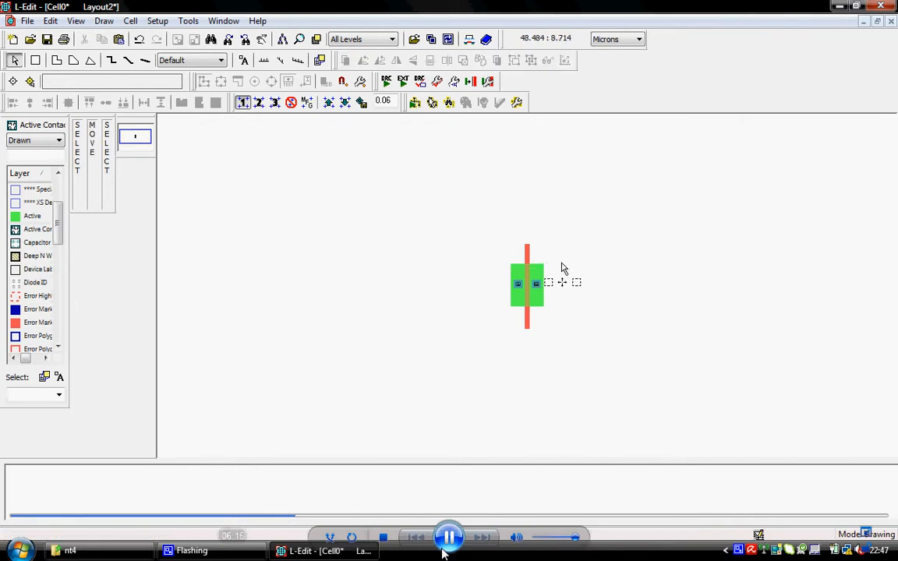
pyautogui.scroll(-1, 561, 251)
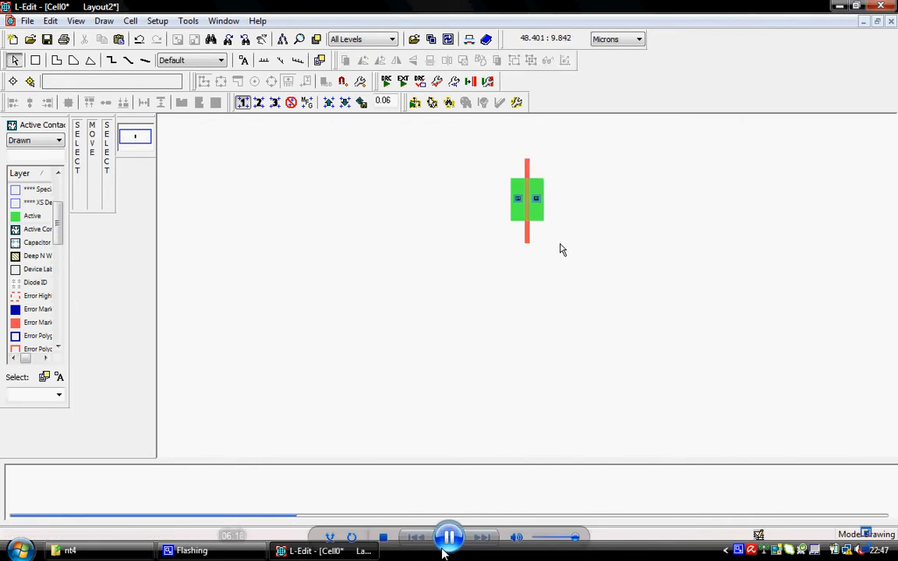
pyautogui.moveTo(557, 162); pyautogui.dragTo(481, 272)
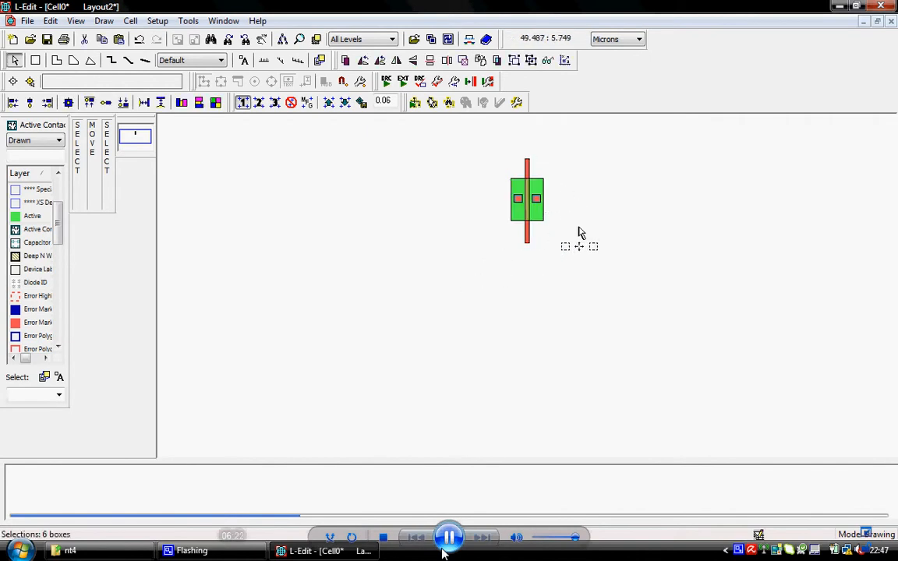
pyautogui.click(102, 39)
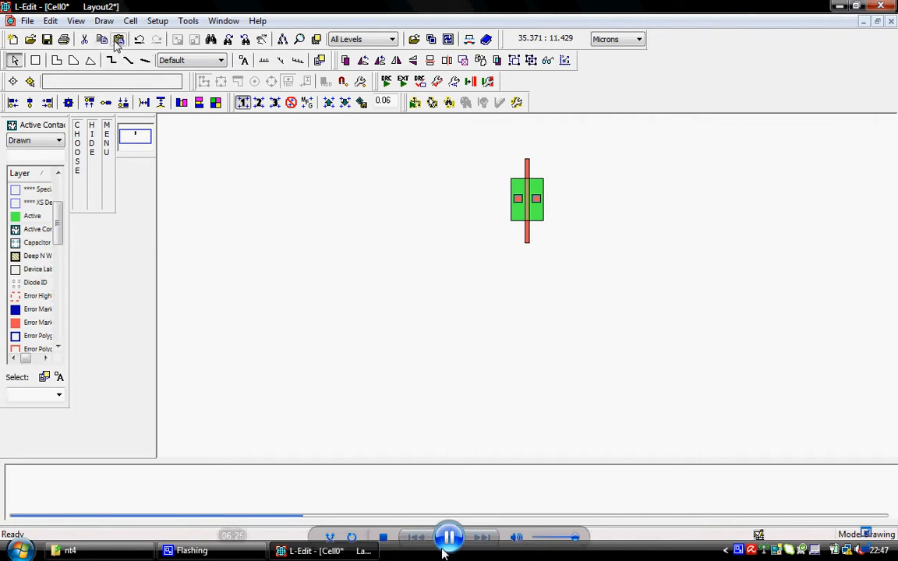
pyautogui.click(119, 39)
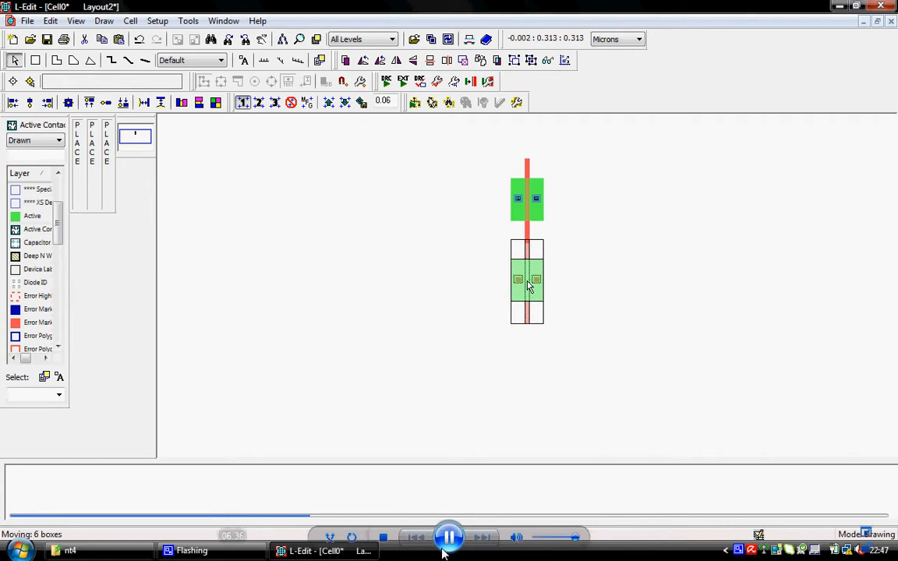
pyautogui.click(528, 287)
pyautogui.click(555, 293)
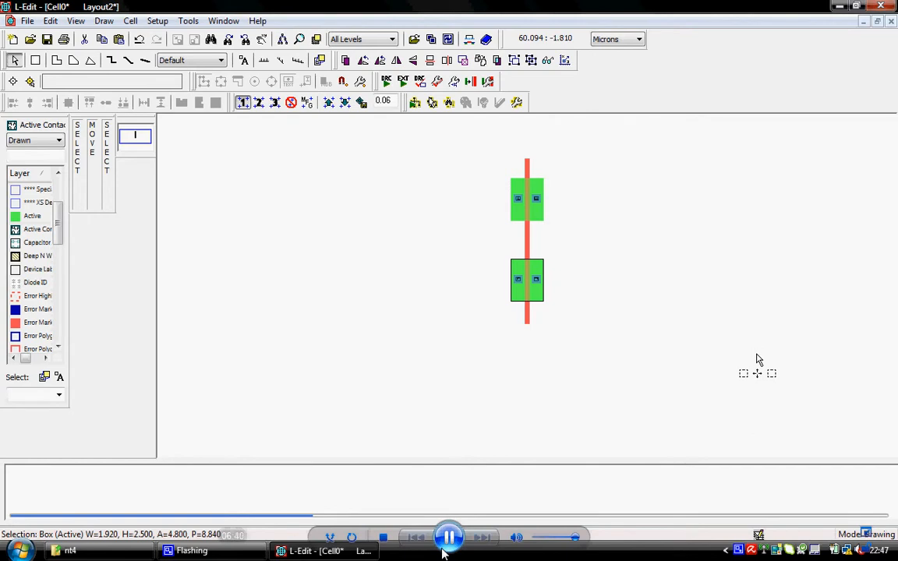
# Copy the upper transistor's Active, Metal1 and Active Contact boxes without the Poly, and place the copy to its right
pyautogui.press('+')
pyautogui.press('+')
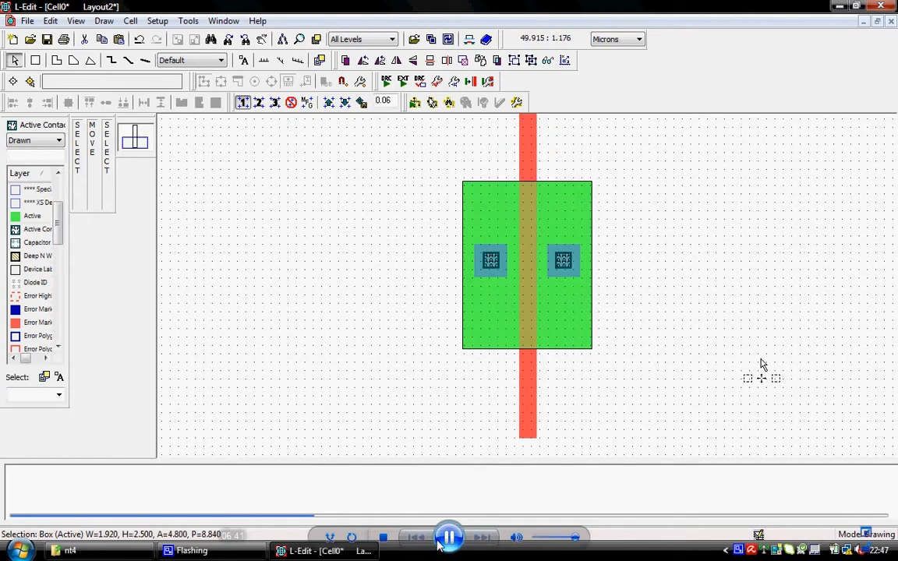
pyautogui.press('Up')
pyautogui.press('Up')
pyautogui.moveTo(680, 169); pyautogui.dragTo(435, 406)
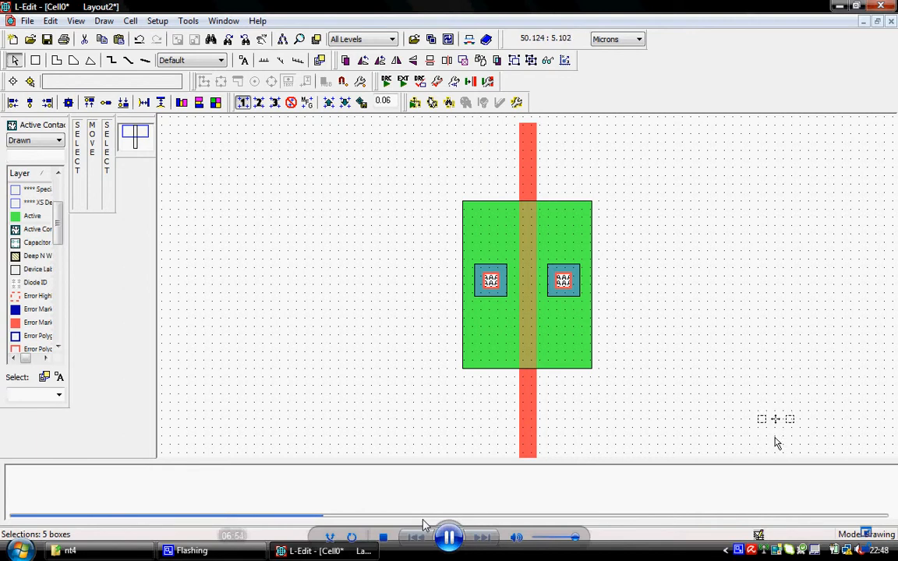
pyautogui.click(101, 40)
pyautogui.click(118, 40)
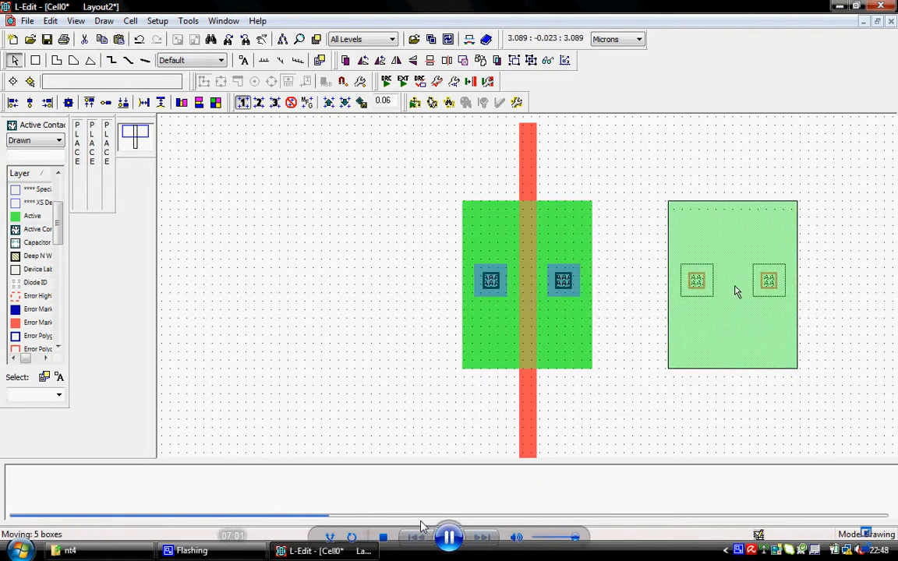
pyautogui.click(736, 294)
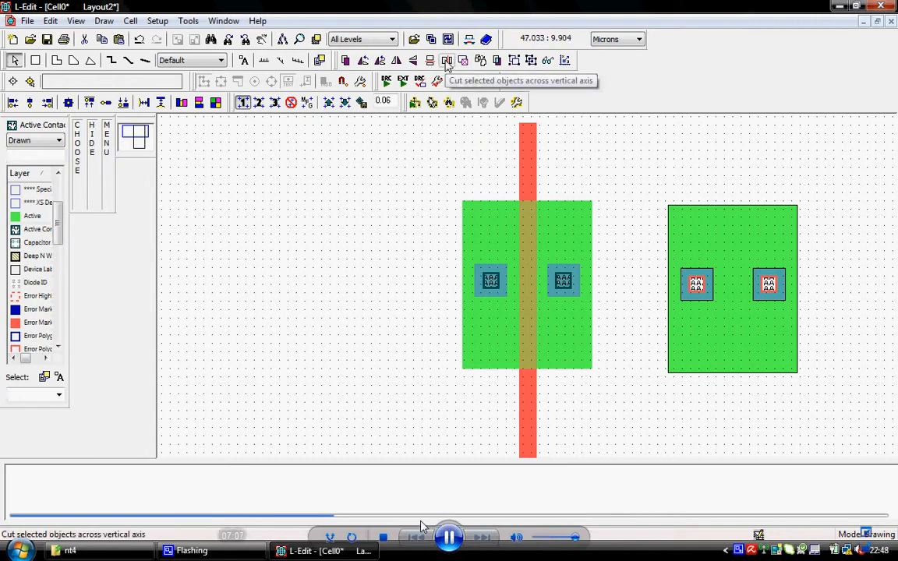
# Cut the copied Active box into two halves along a vertical line midway between its contacts
pyautogui.click(447, 62)
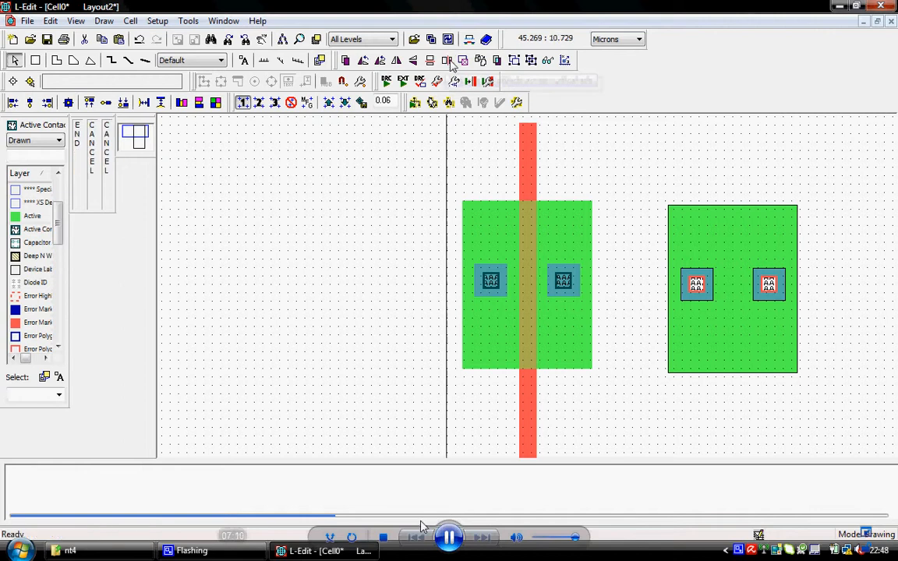
pyautogui.click(736, 154)
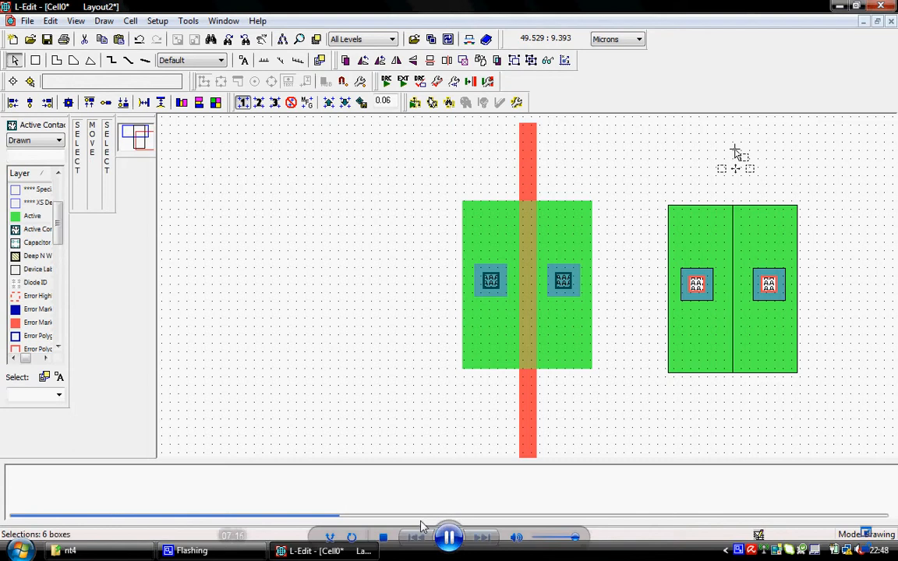
pyautogui.click(765, 226)
# Separate the halves with their contacts, shifting the right one aside and placing the left one left of the upper transistor, level with its Active
pyautogui.moveTo(832, 173); pyautogui.dragTo(737, 404)
pyautogui.moveTo(755, 353); pyautogui.dragTo(787, 351)
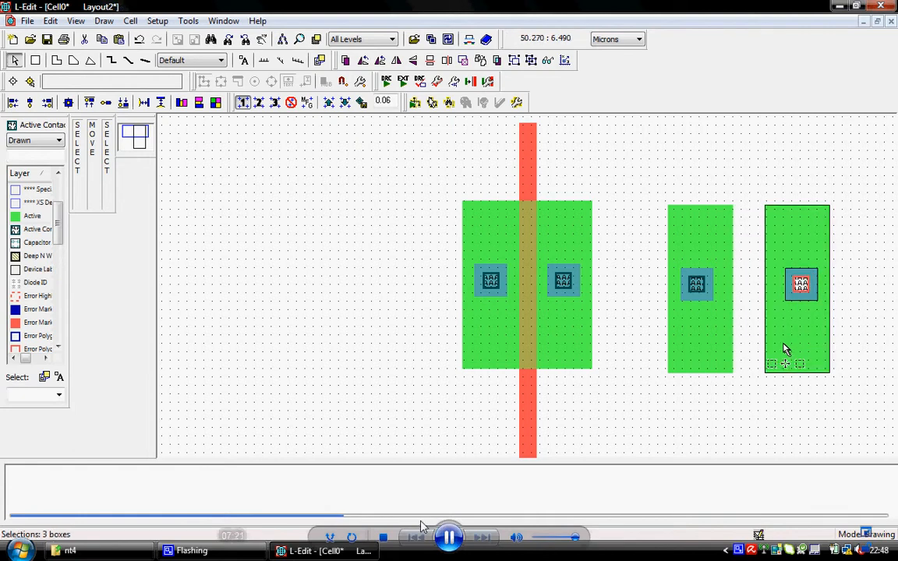
pyautogui.moveTo(740, 179); pyautogui.dragTo(644, 443)
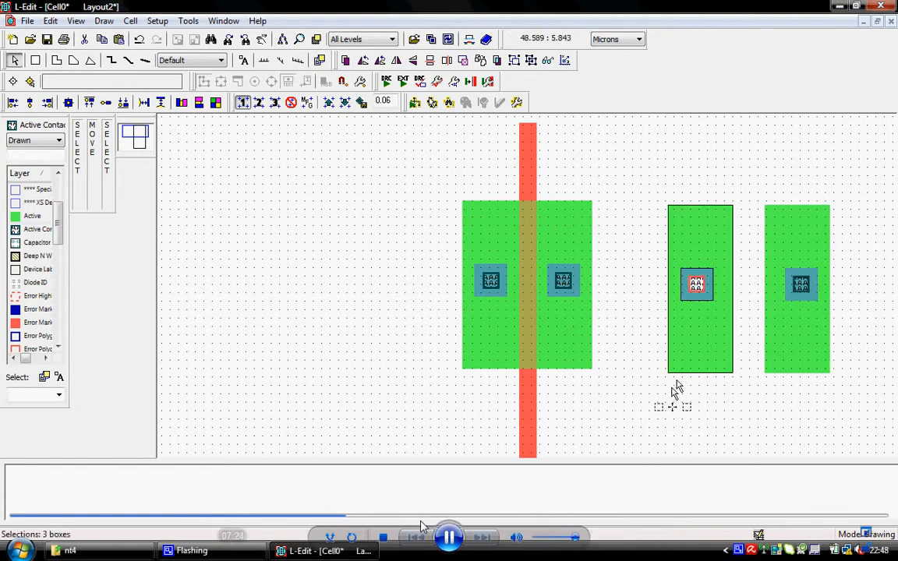
pyautogui.moveTo(689, 364); pyautogui.dragTo(355, 353)
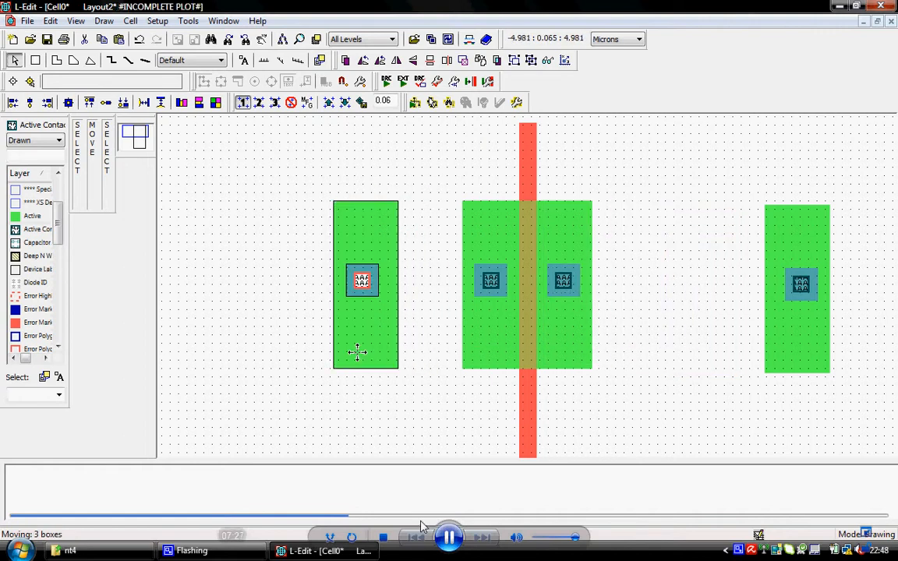
# Move the remaining half-width Active box with its Metal1 and contact to the left of the lower transistor, level with its Active
pyautogui.scroll(-2, 842, 209)
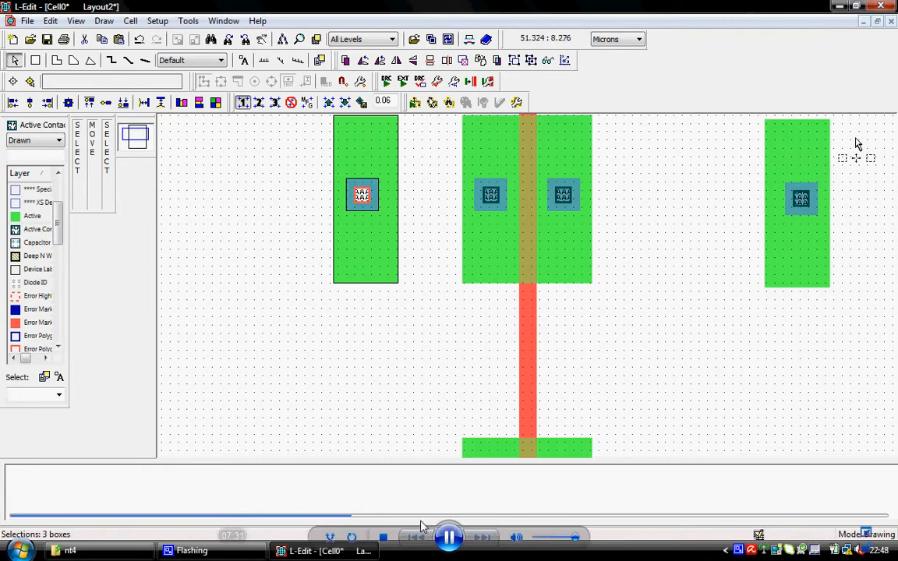
pyautogui.scroll(2, 856, 142)
pyautogui.moveTo(857, 185); pyautogui.dragTo(668, 430)
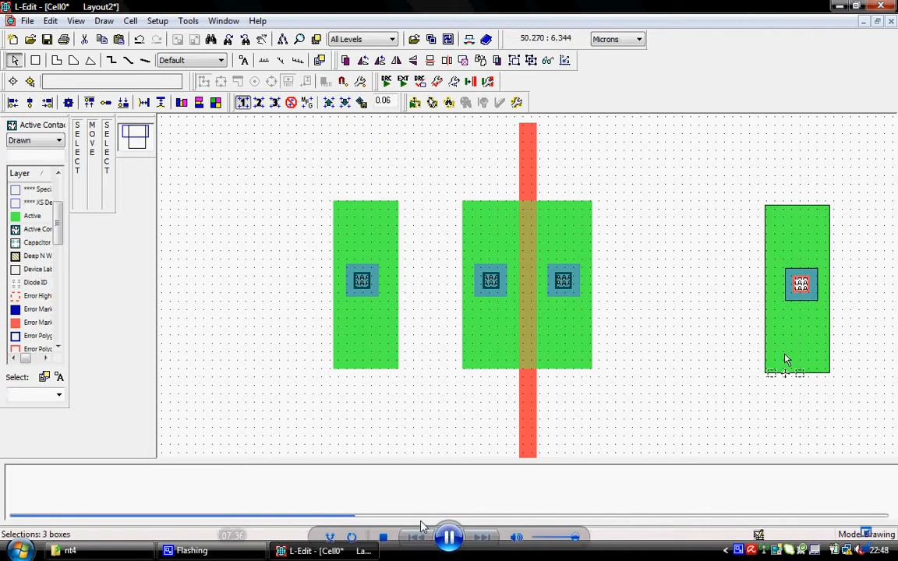
pyautogui.scroll(-2, 786, 359)
pyautogui.moveTo(804, 255); pyautogui.dragTo(354, 466)
pyautogui.scroll(-4, 405, 382)
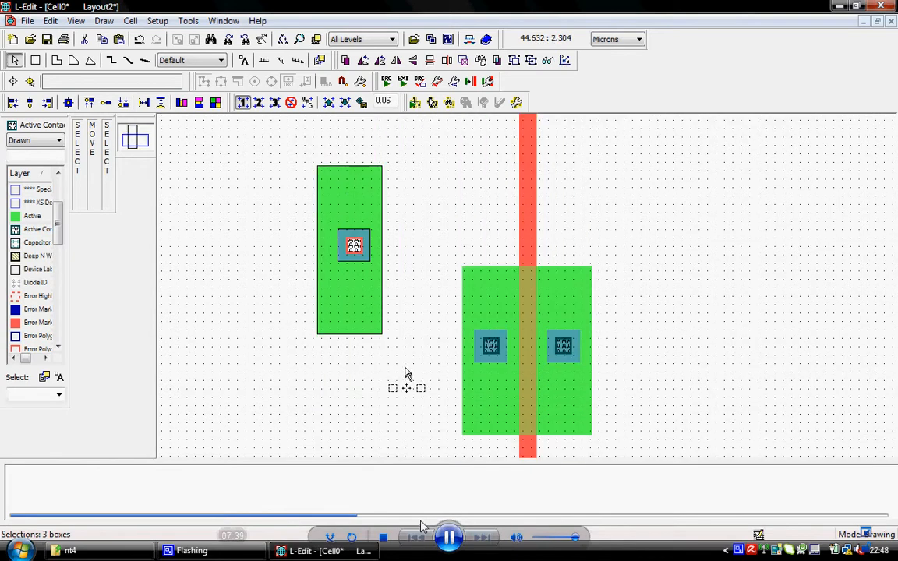
pyautogui.moveTo(414, 162); pyautogui.dragTo(269, 365)
pyautogui.moveTo(348, 309); pyautogui.dragTo(349, 399)
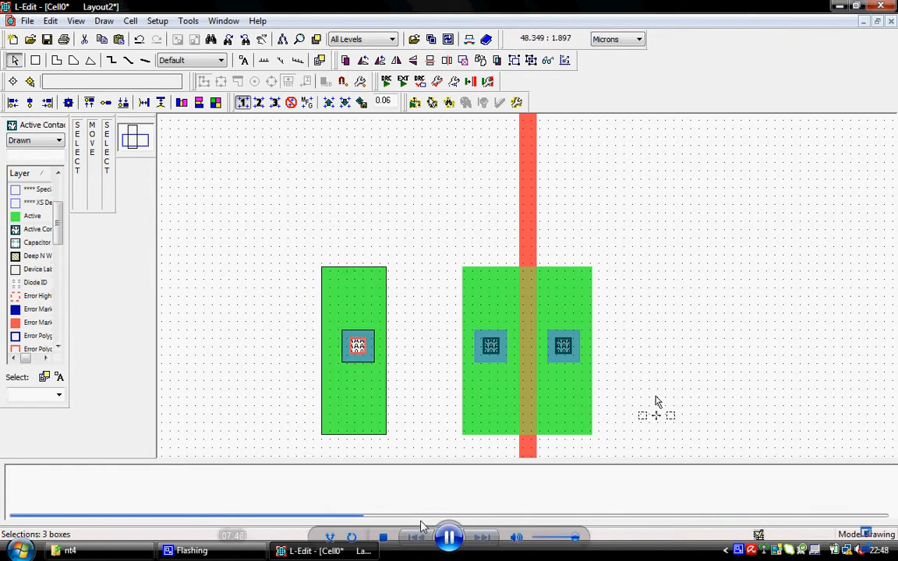
# Narrow both separate Active boxes to 0.84 microns, trimming the lower one's left edge and the upper one's right edge
pyautogui.press('-')
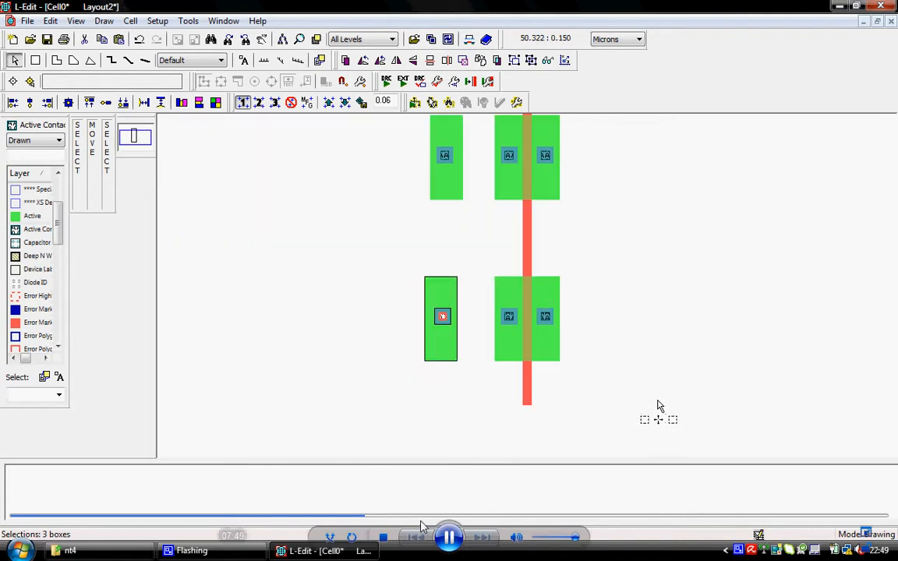
pyautogui.click(428, 334)
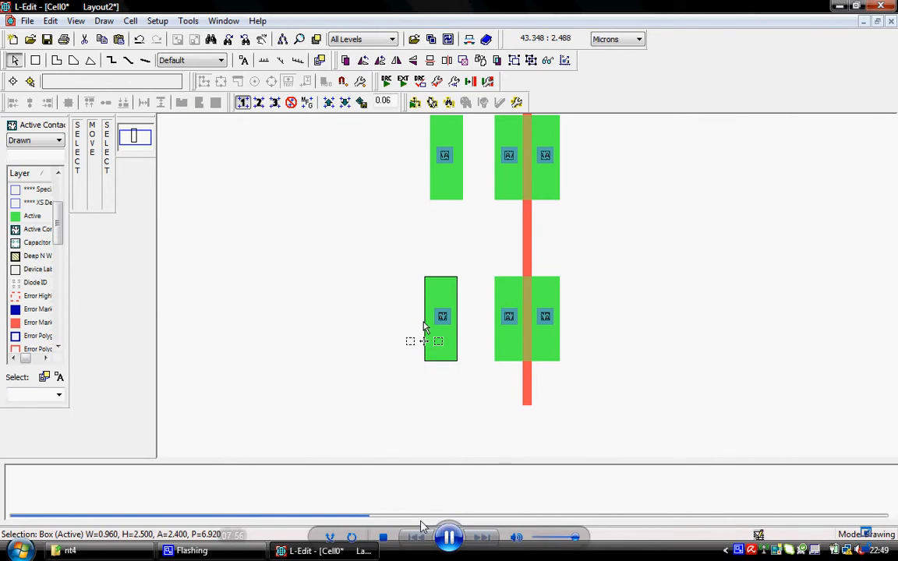
pyautogui.moveTo(426, 326); pyautogui.dragTo(428, 322)
pyautogui.scroll(1, 449, 333)
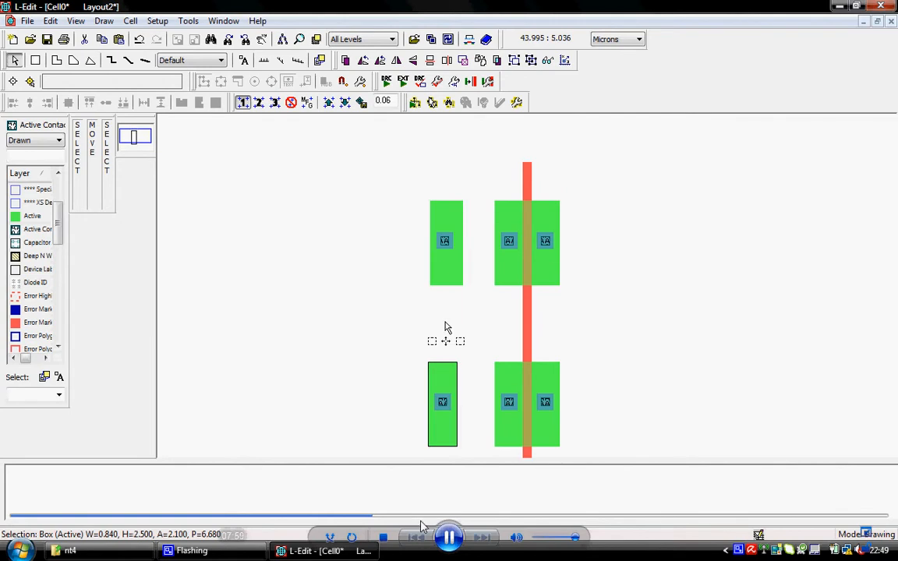
pyautogui.click(438, 269)
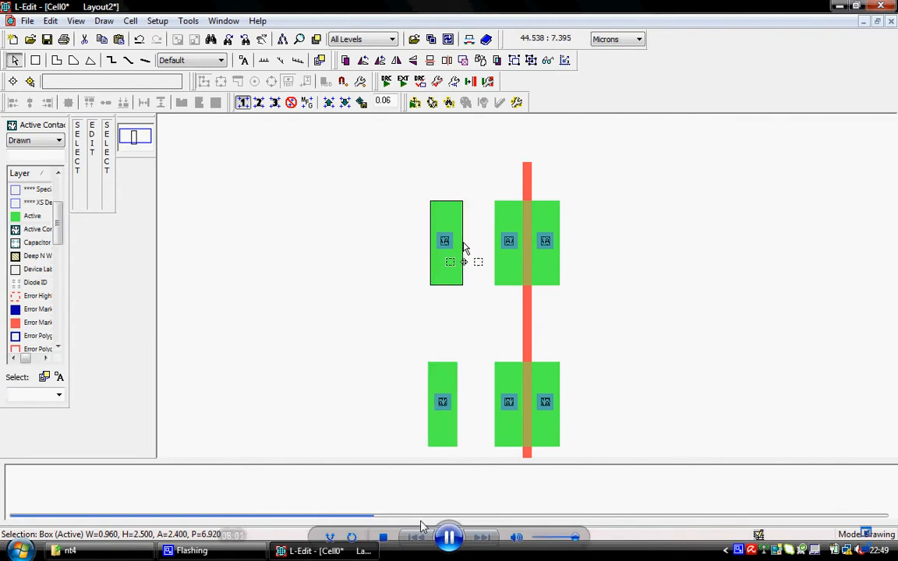
pyautogui.moveTo(465, 250); pyautogui.dragTo(458, 242)
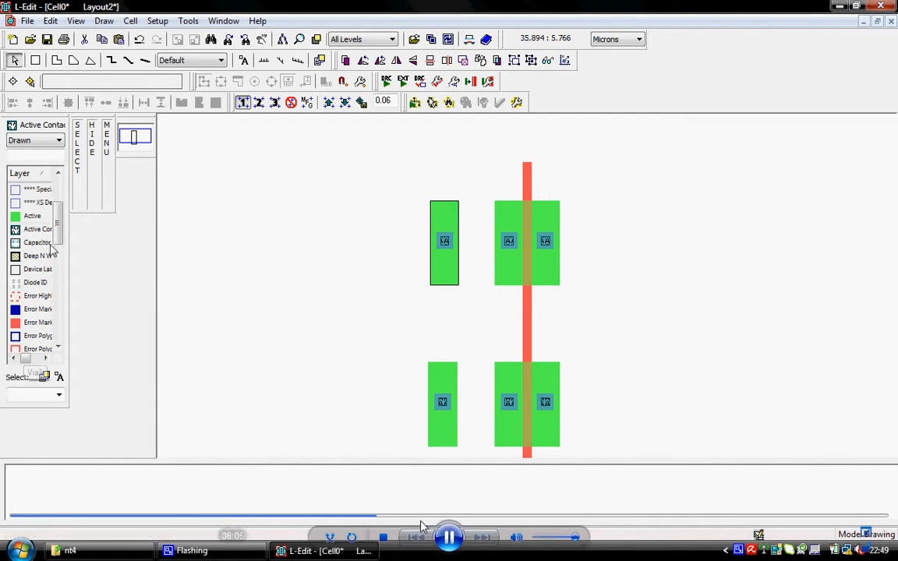
# Draw P Select boxes around the upper transistor's Active, about 2.58 by 3.18 microns, and the lower-left Active, about 1.44 by 3.06 microns
pyautogui.moveTo(55, 234); pyautogui.dragTo(56, 288)
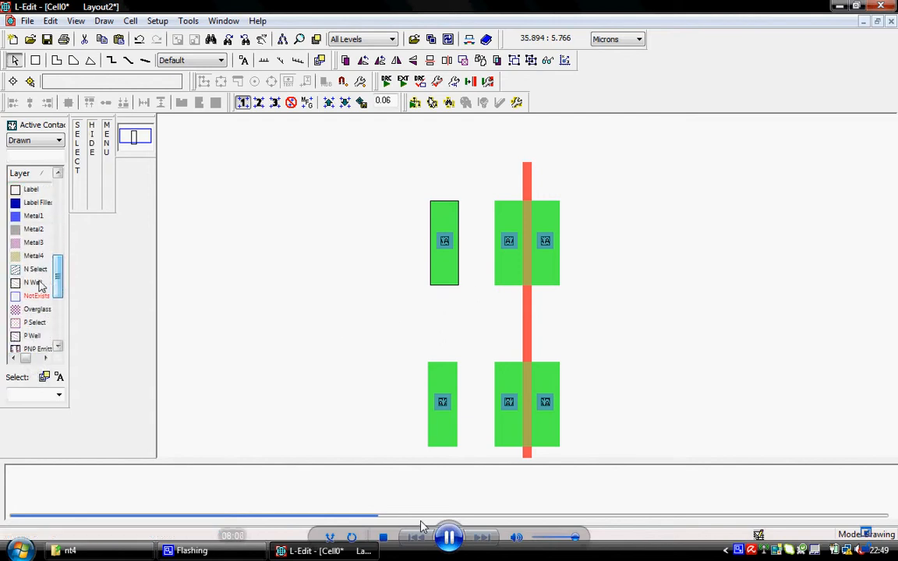
pyautogui.click(29, 326)
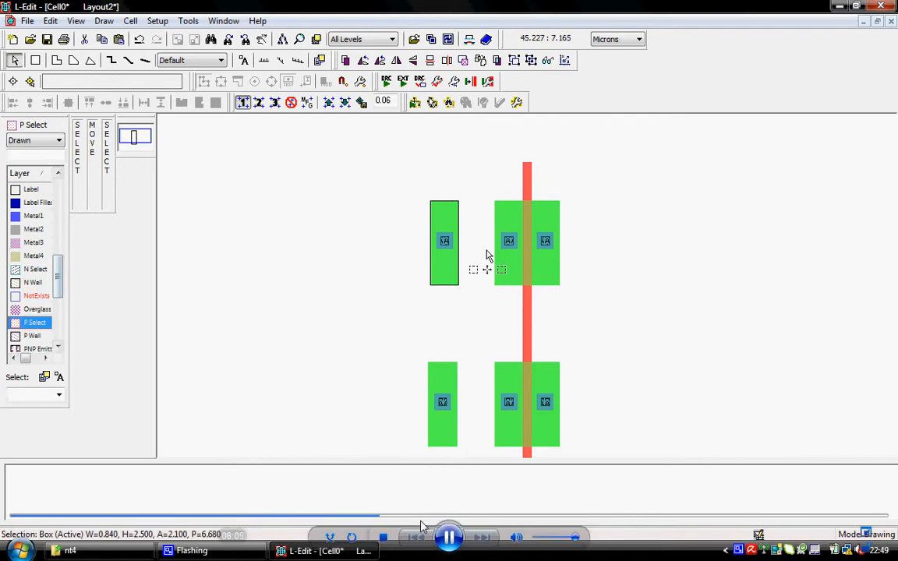
pyautogui.click(34, 61)
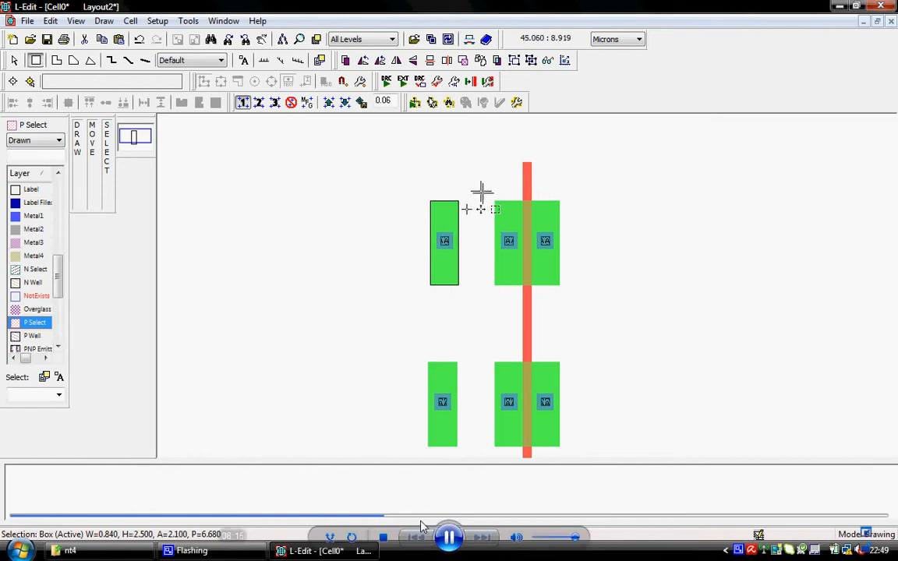
pyautogui.moveTo(485, 190)
pyautogui.mouseDown()
pyautogui.moveTo(501, 291)
pyautogui.moveTo(570, 297)
pyautogui.mouseUp()
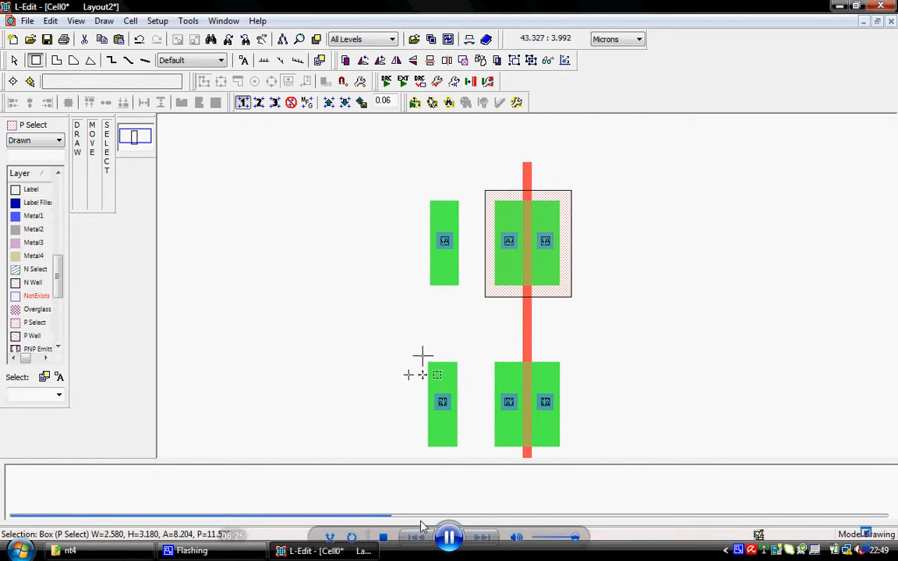
pyautogui.moveTo(419, 355)
pyautogui.mouseDown()
pyautogui.moveTo(439, 386)
pyautogui.moveTo(455, 453)
pyautogui.moveTo(467, 457)
pyautogui.mouseUp()
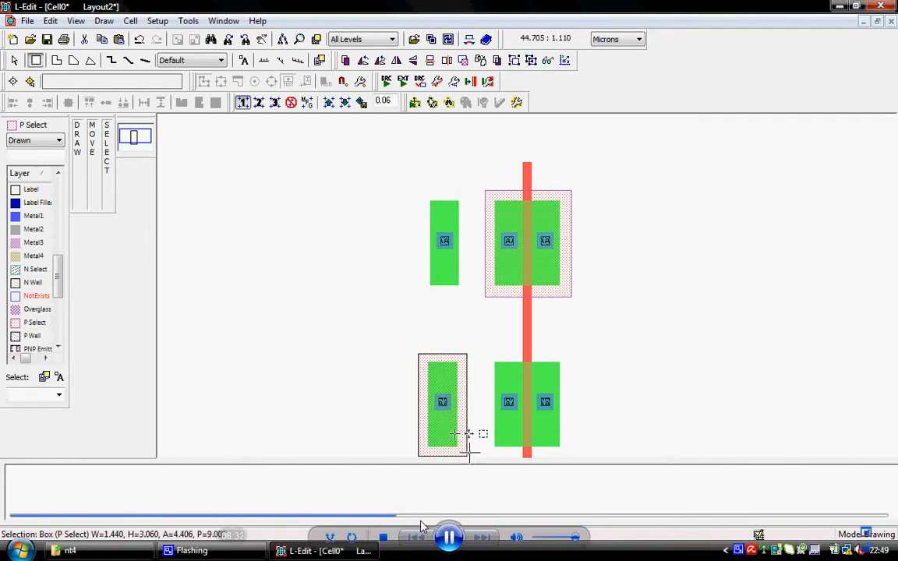
# Draw N Select boxes around the upper-left Active, about 1.5 by 3.3 microns, and the lower transistor's Active, about 2.52 by 3.06 microns
pyautogui.click(40, 272)
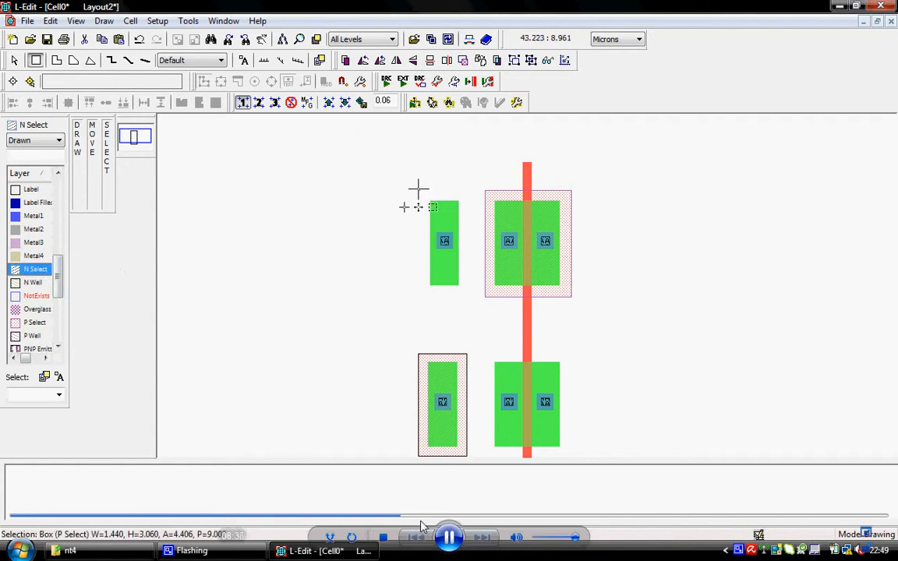
pyautogui.moveTo(419, 189)
pyautogui.mouseDown()
pyautogui.moveTo(457, 299)
pyautogui.moveTo(469, 301)
pyautogui.mouseUp()
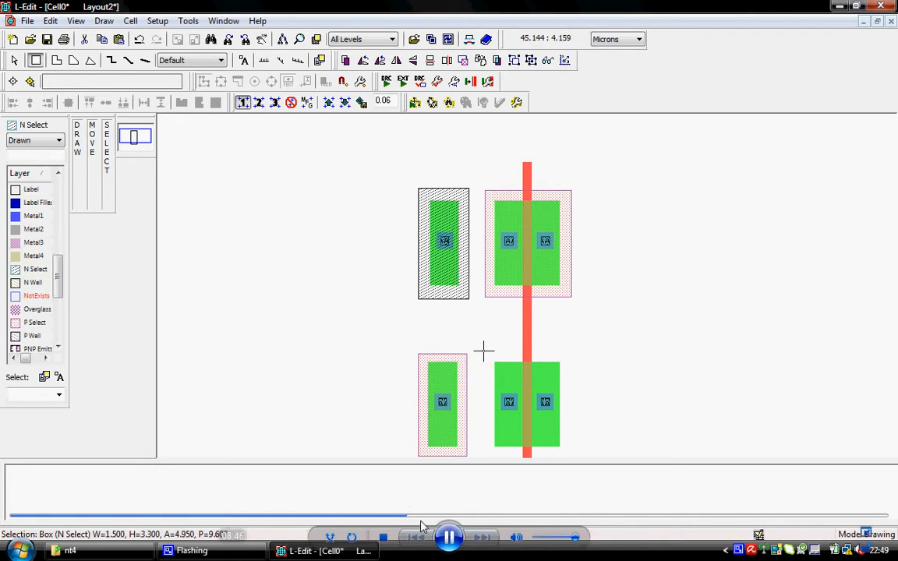
pyautogui.moveTo(483, 352)
pyautogui.mouseDown()
pyautogui.moveTo(522, 457)
pyautogui.moveTo(570, 455)
pyautogui.mouseUp()
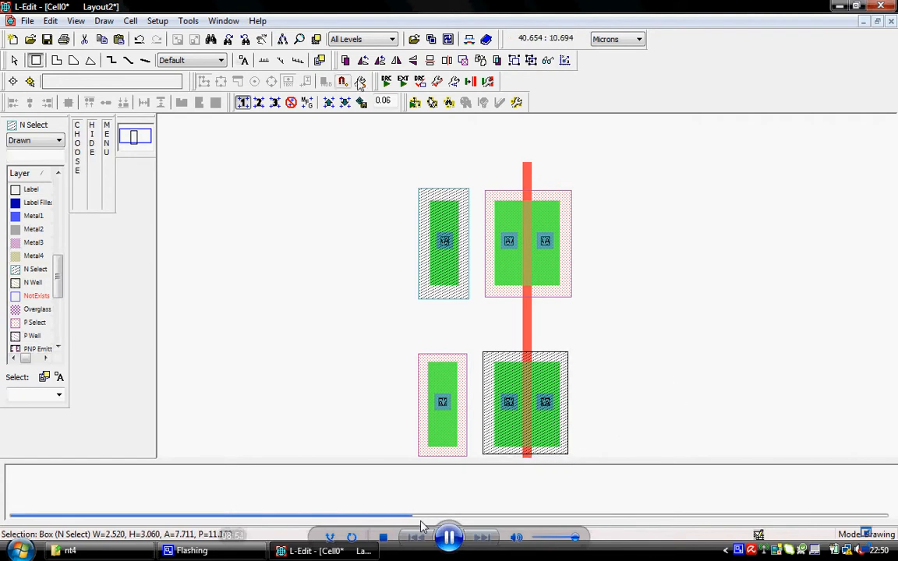
# Run DRC on the cell to check the new select boxes, and close the error list
pyautogui.click(386, 82)
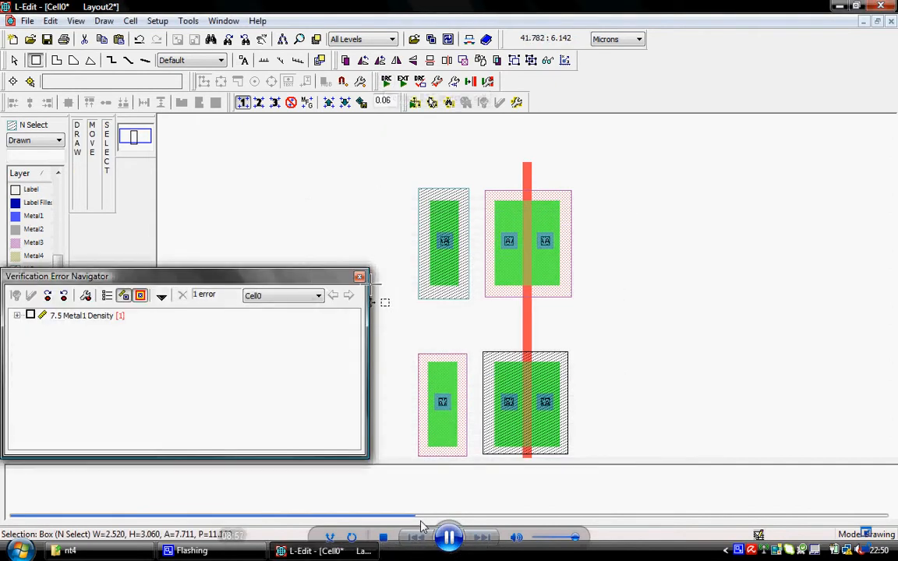
pyautogui.click(360, 278)
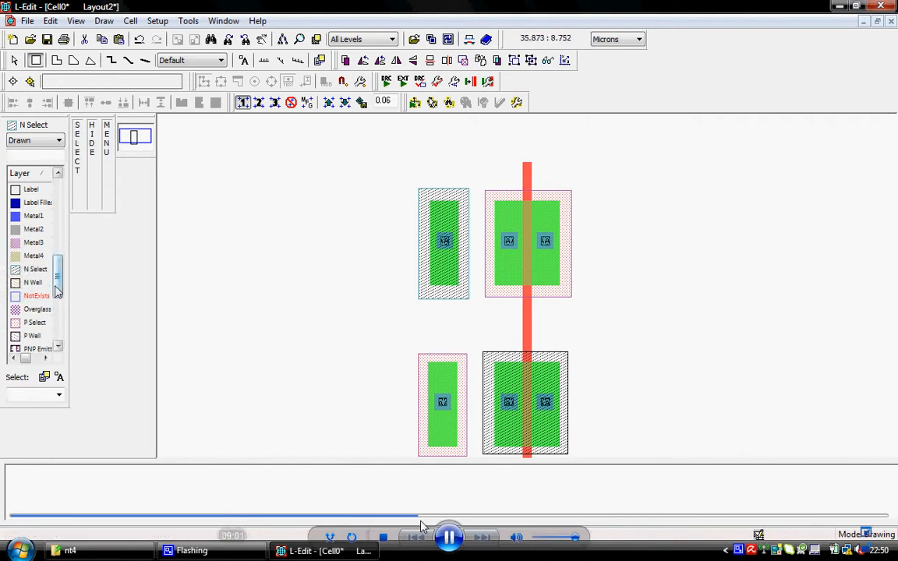
# Draw an N Well box about 5.82 by 4.26 microns enclosing the upper transistor and the upper-left body contact with their select regions
pyautogui.moveTo(56, 291)
pyautogui.mouseDown()
pyautogui.moveTo(61, 264)
pyautogui.moveTo(59, 292)
pyautogui.mouseUp()
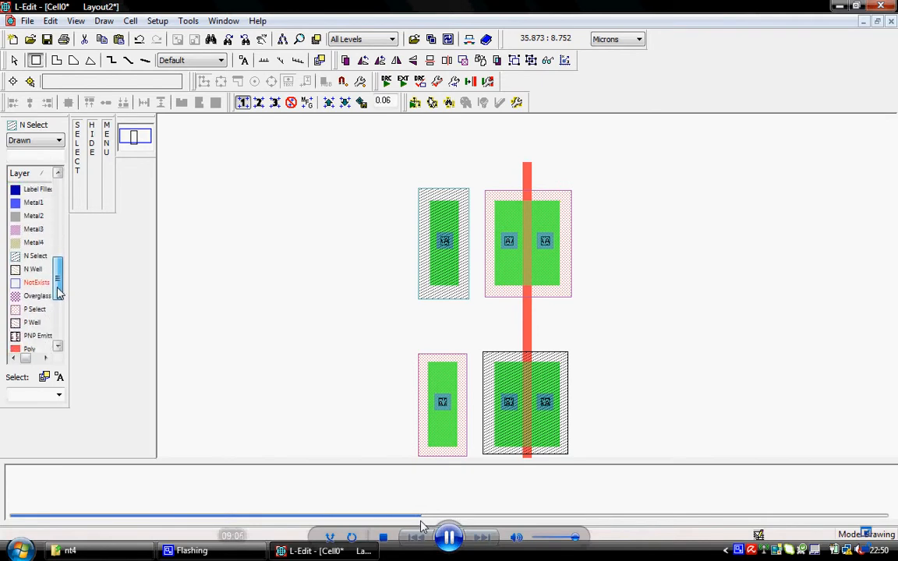
pyautogui.click(36, 270)
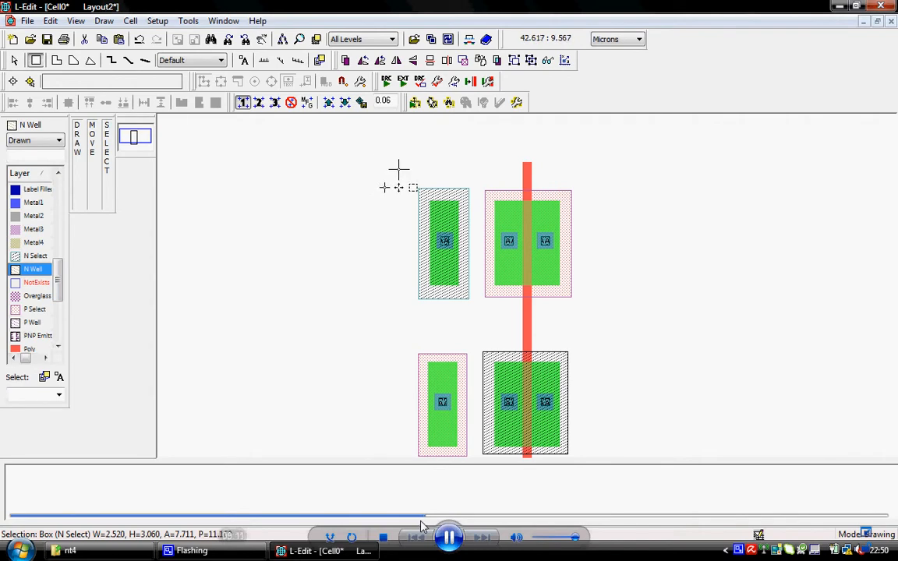
pyautogui.moveTo(399, 170)
pyautogui.mouseDown()
pyautogui.moveTo(471, 306)
pyautogui.moveTo(594, 312)
pyautogui.mouseUp()
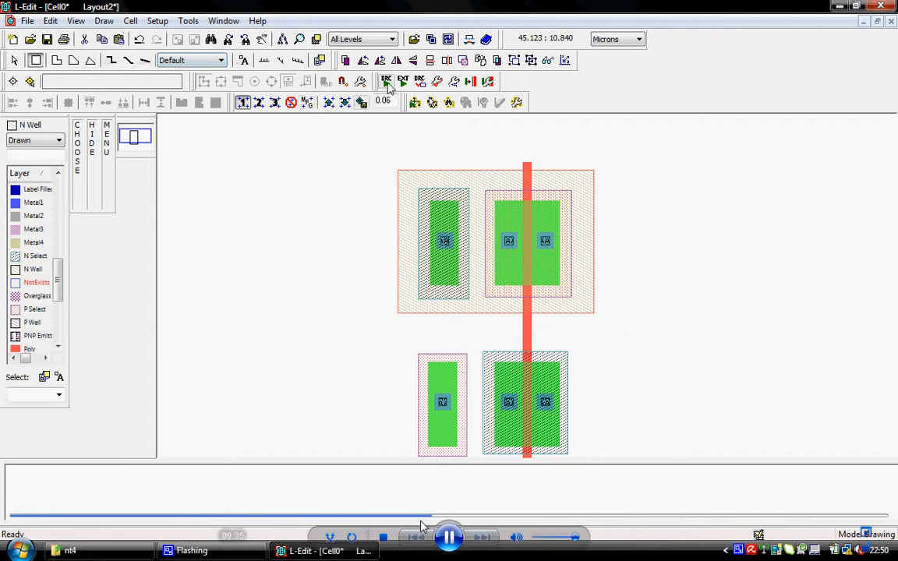
# Run DRC on the cell to check the N Well, and close the error list
pyautogui.click(387, 81)
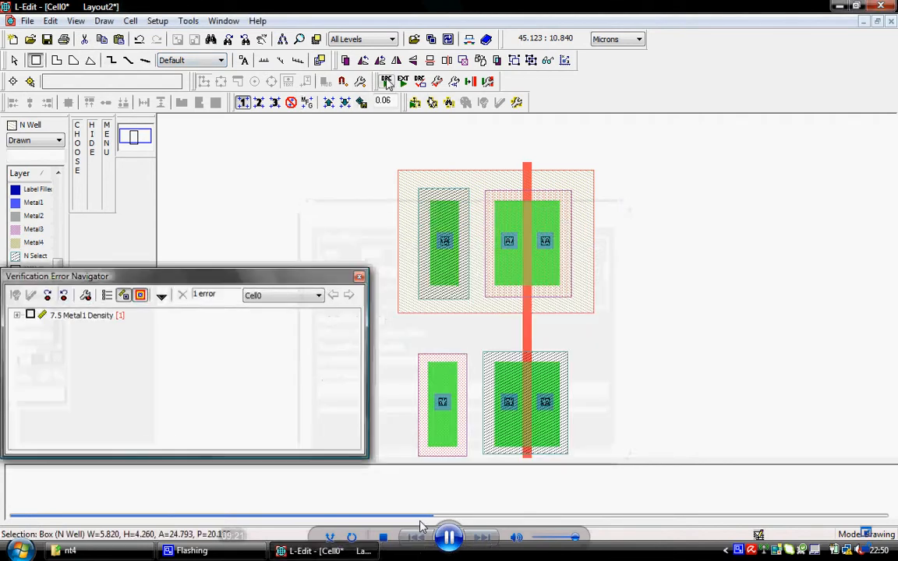
pyautogui.click(360, 277)
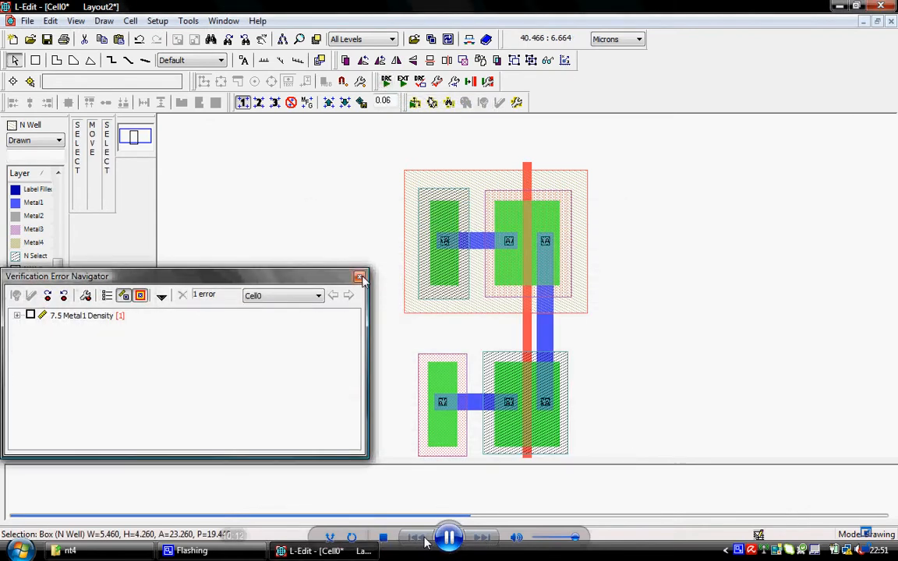
pyautogui.click(358, 277)
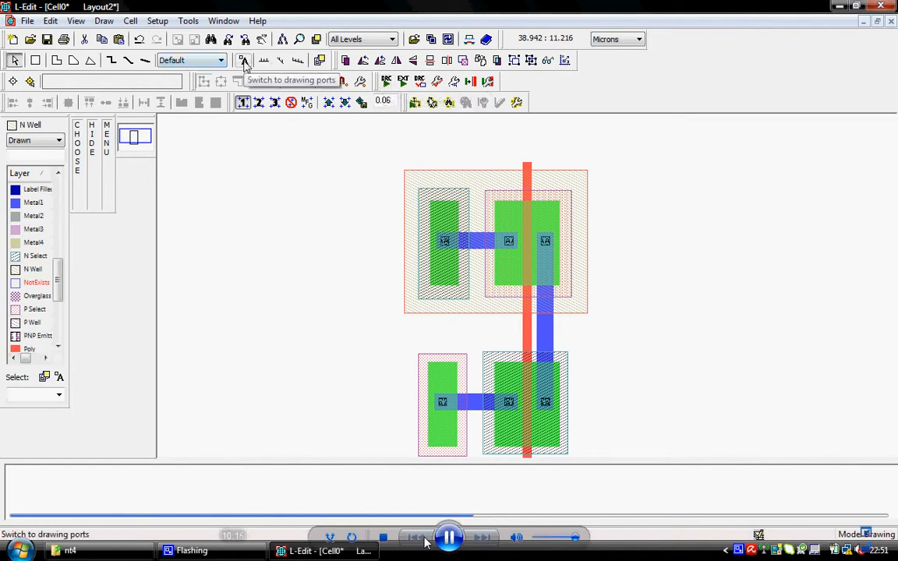
# Place a port named vdd on Metal1 at the upper-left body contact, with a text size of 0.360 microns
pyautogui.click(244, 62)
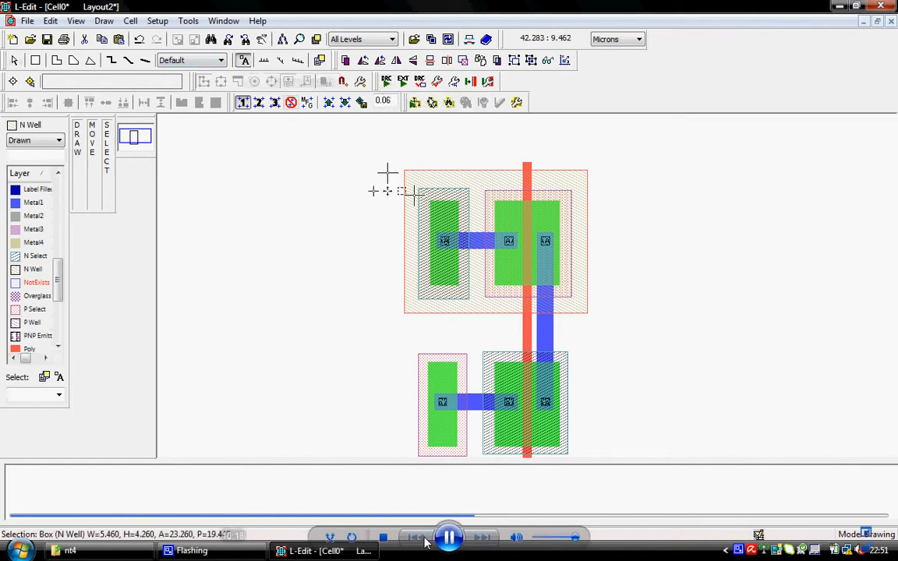
pyautogui.click(451, 239)
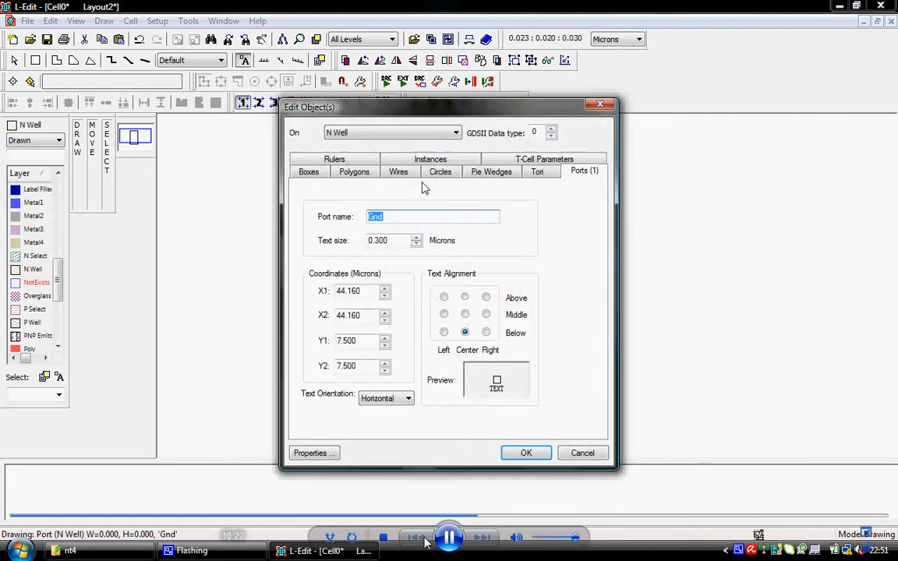
pyautogui.click(404, 134)
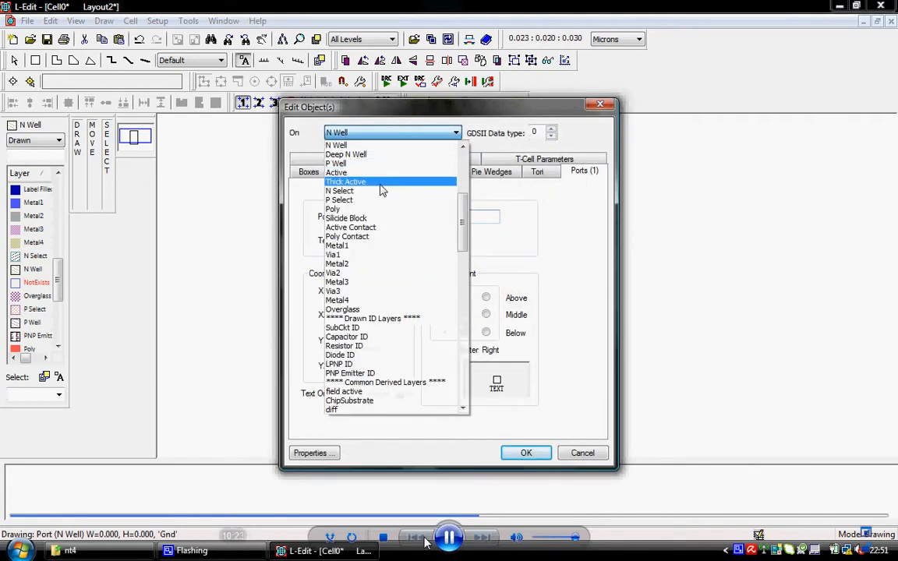
pyautogui.click(358, 247)
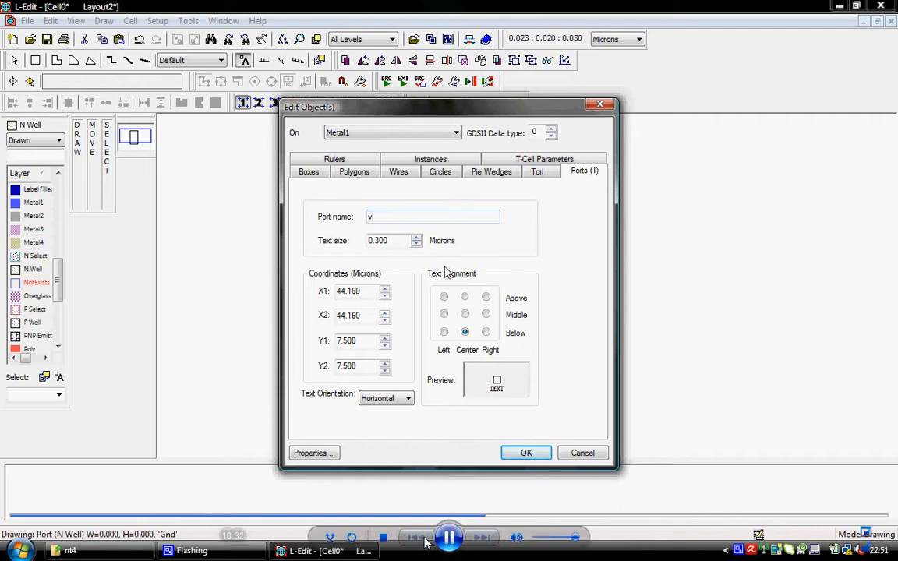
pyautogui.click(416, 238)
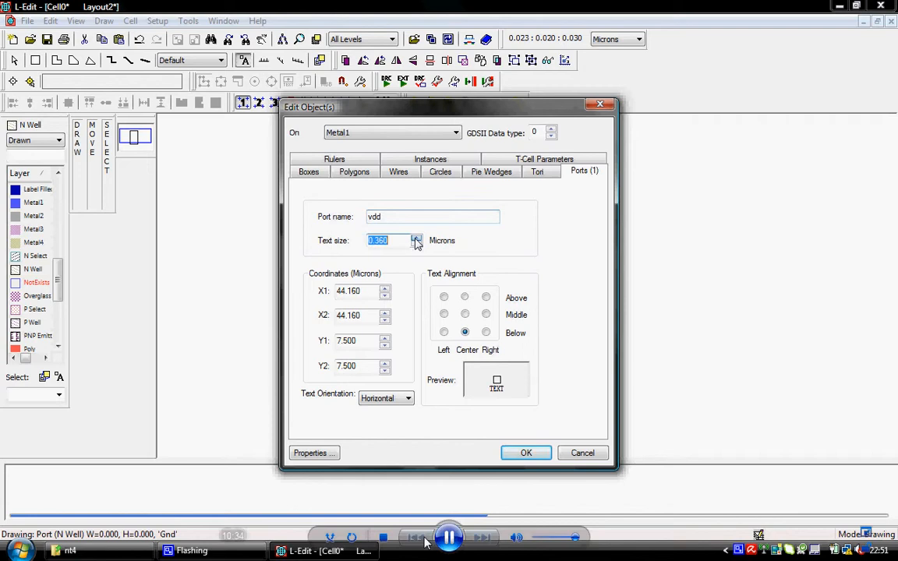
pyautogui.click(526, 453)
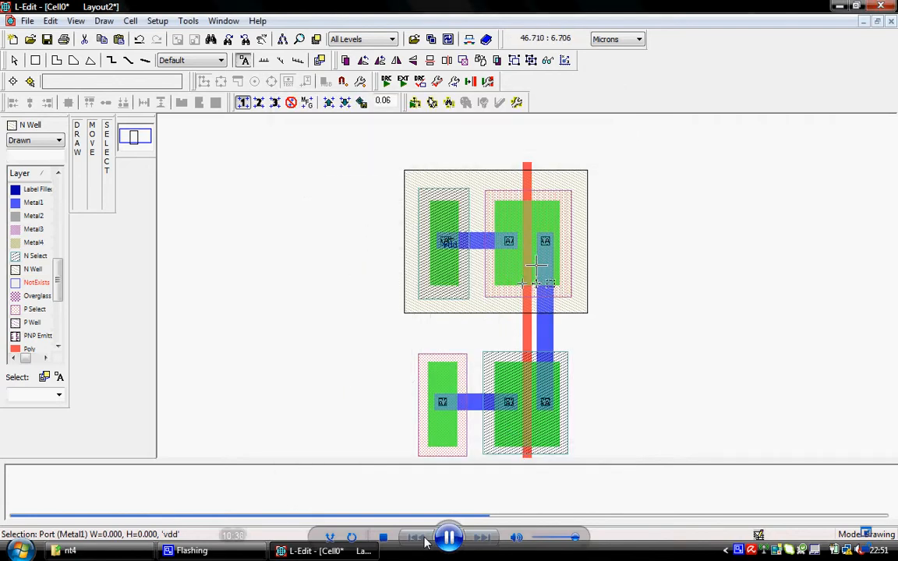
# Place a port named a on Poly, on the gate strip between the two transistors, with a text size of 0.360 microns
pyautogui.doubleClick(526, 328)
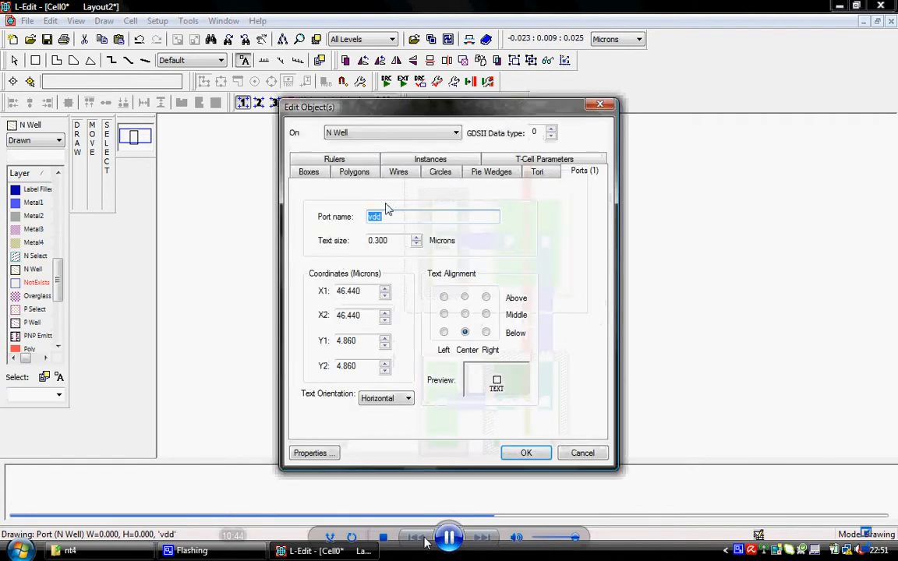
pyautogui.click(384, 133)
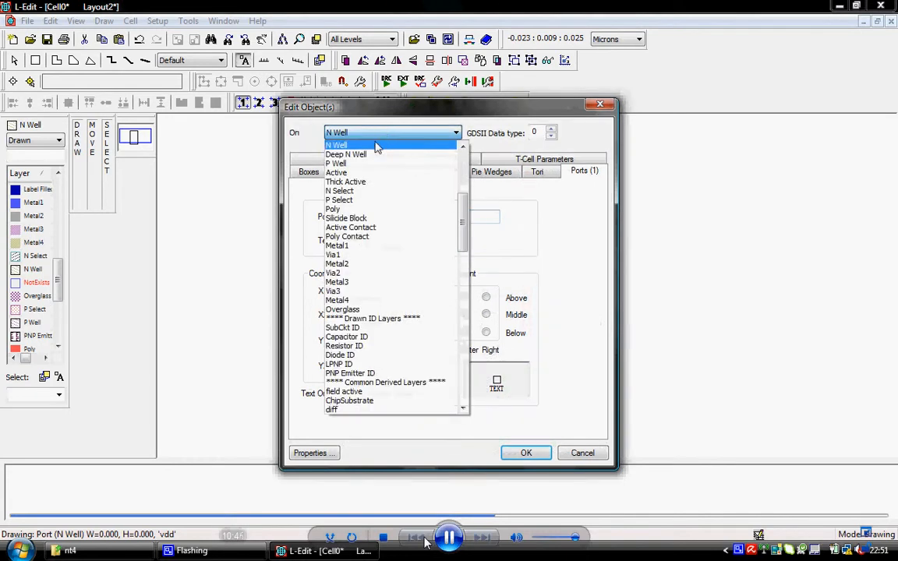
pyautogui.click(366, 209)
pyautogui.moveTo(397, 215); pyautogui.dragTo(317, 225)
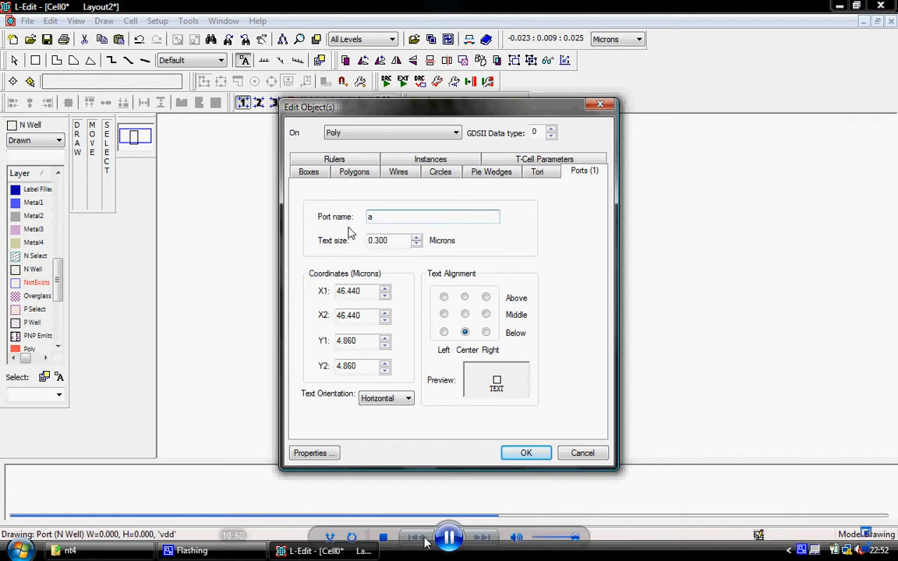
pyautogui.click(418, 238)
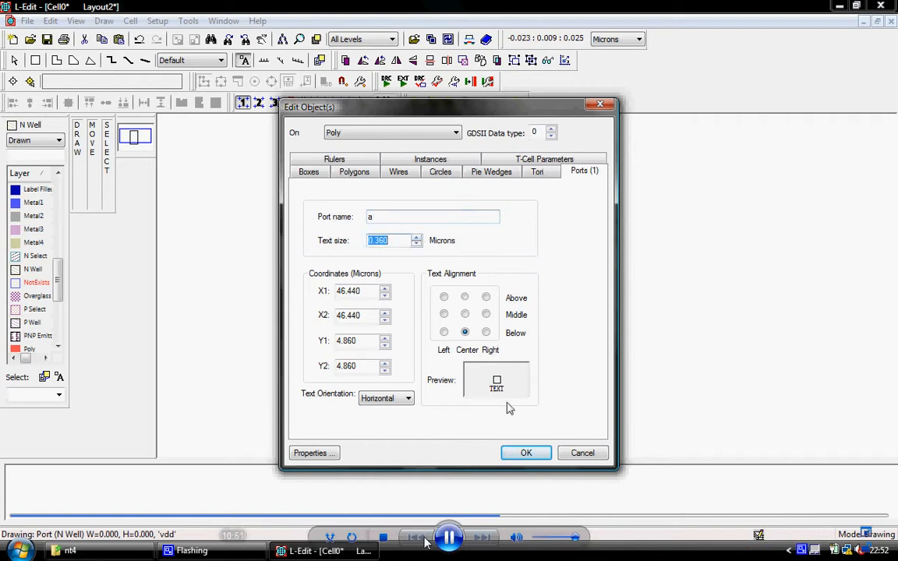
pyautogui.click(526, 453)
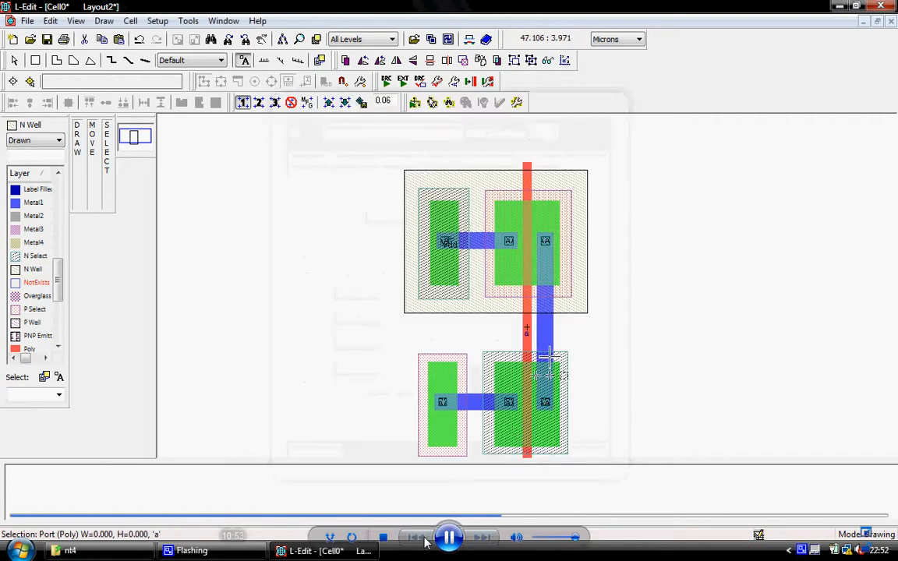
# Place a port named y on the vertical Metal1 strip joining the two transistors, with a text size of 0.360 microns
pyautogui.click(550, 352)
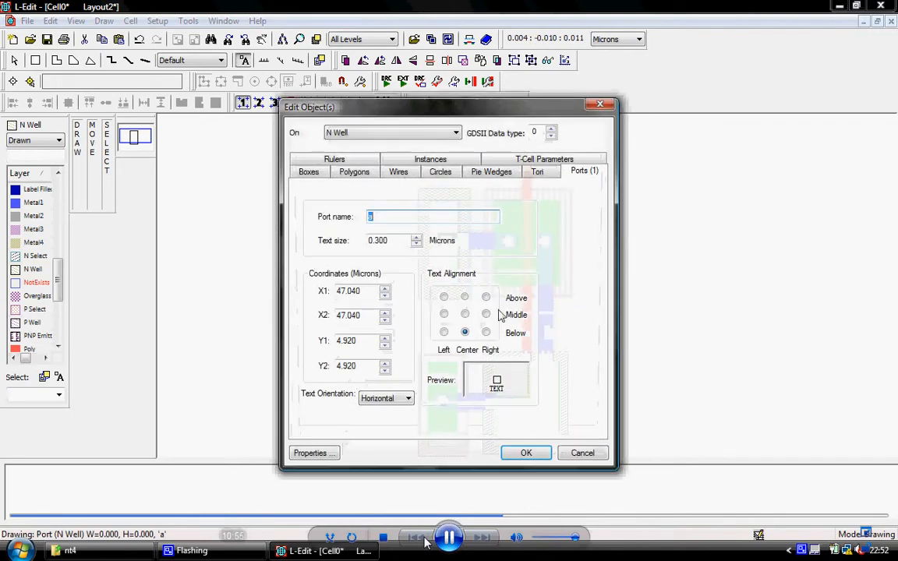
pyautogui.click(396, 134)
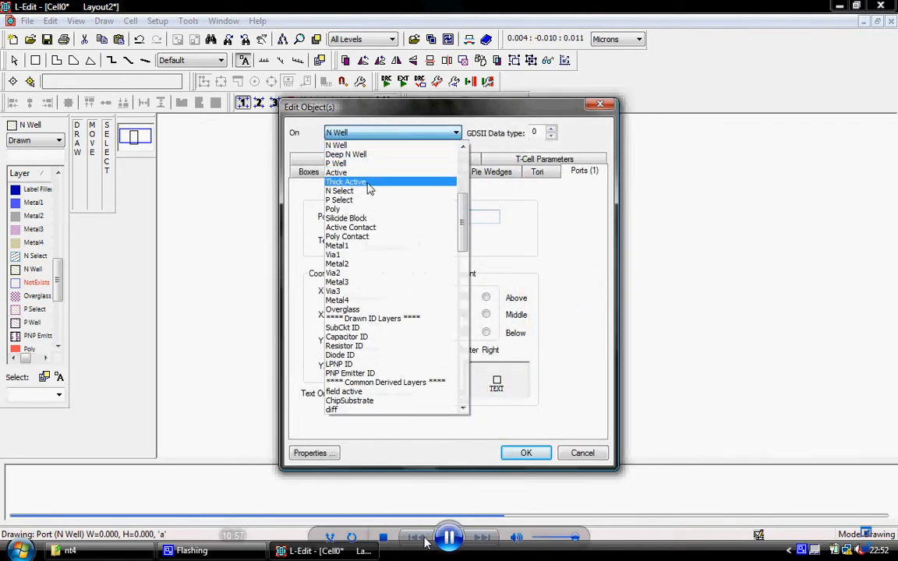
pyautogui.click(364, 246)
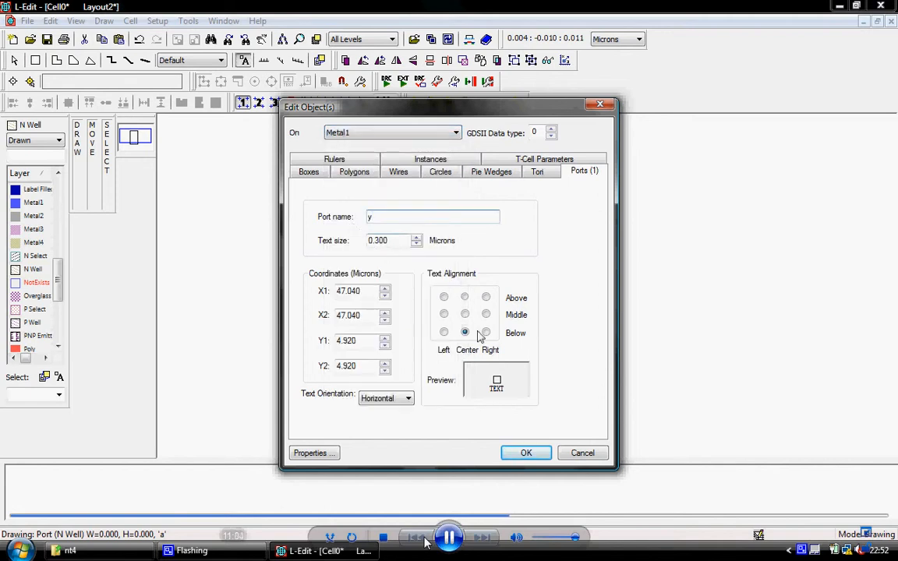
pyautogui.click(417, 241)
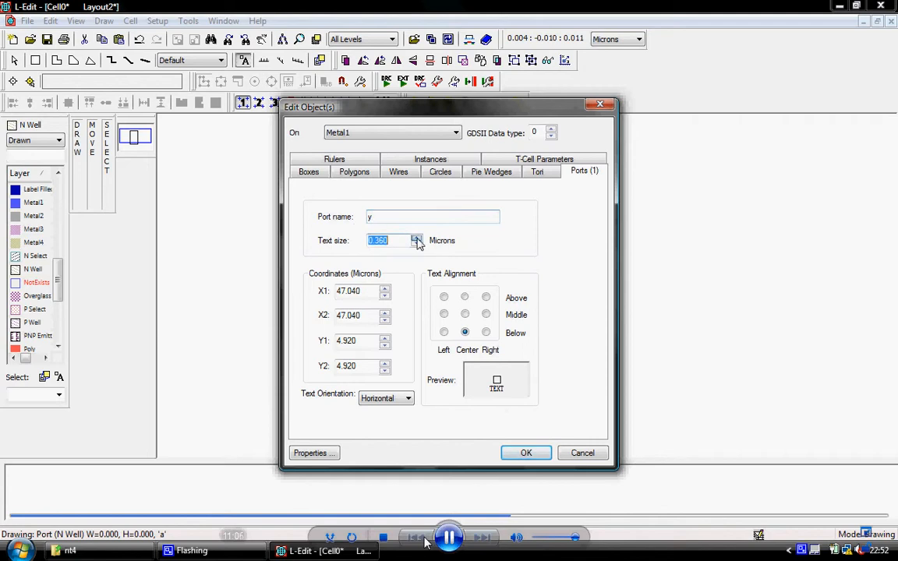
pyautogui.click(526, 453)
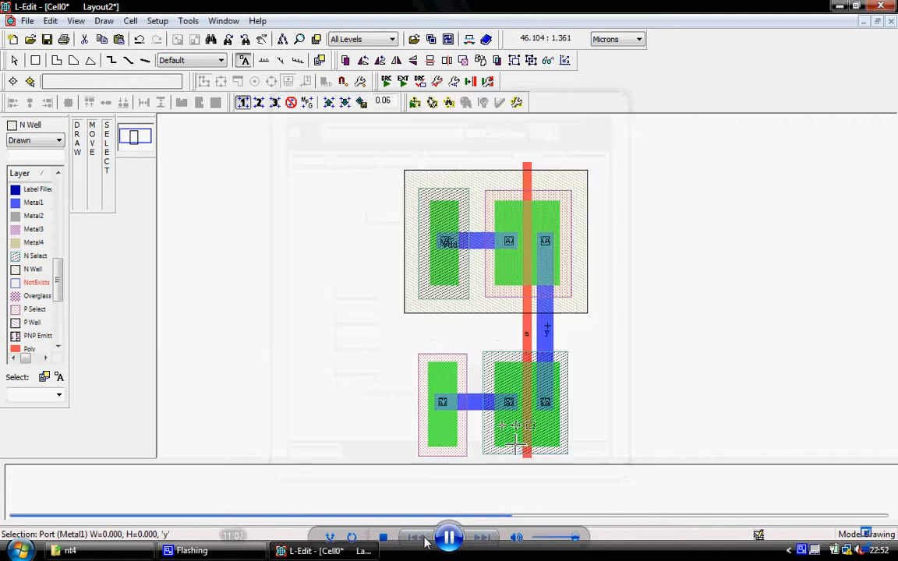
# Place a port named gnd on Metal1 at the lower-left body contact, with a text size of 0.360 microns
pyautogui.click(451, 400)
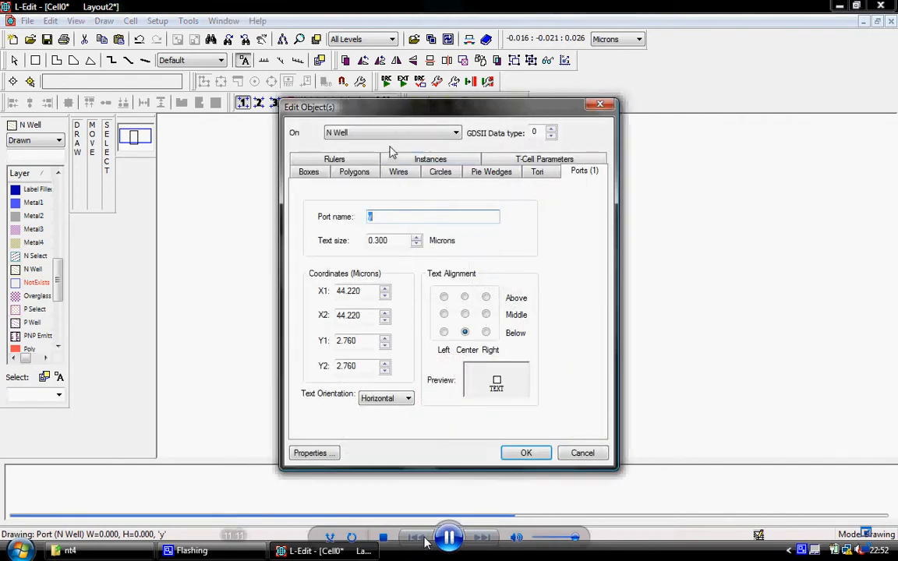
pyautogui.click(390, 134)
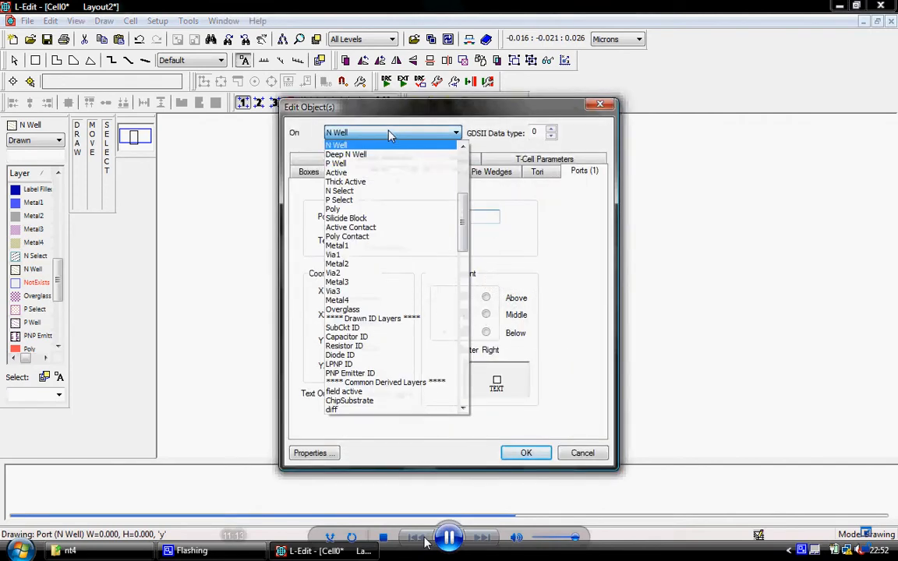
pyautogui.click(360, 246)
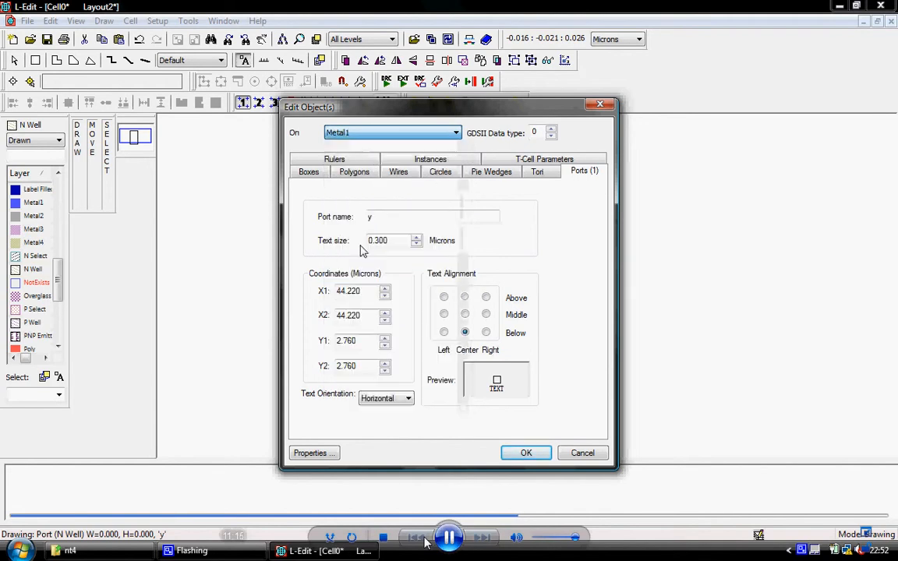
pyautogui.click(386, 216)
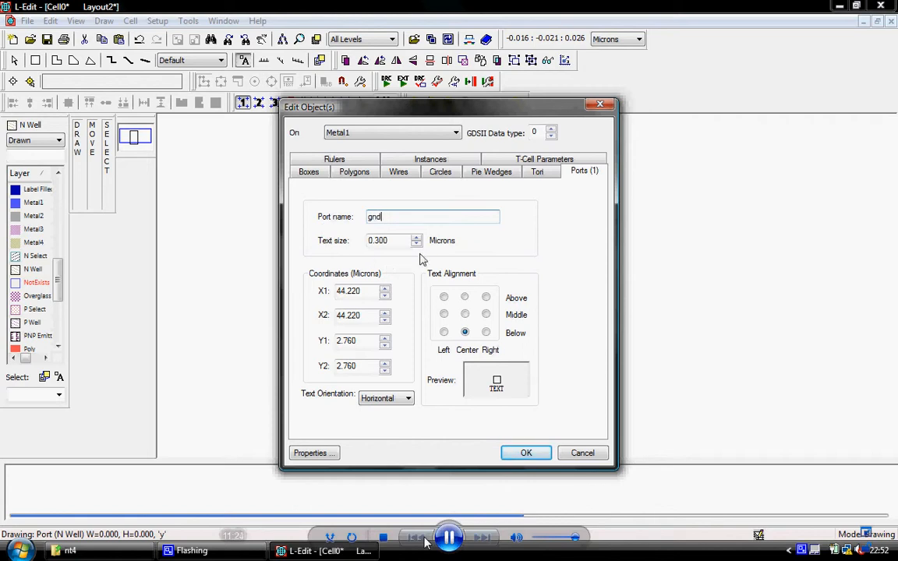
pyautogui.click(416, 239)
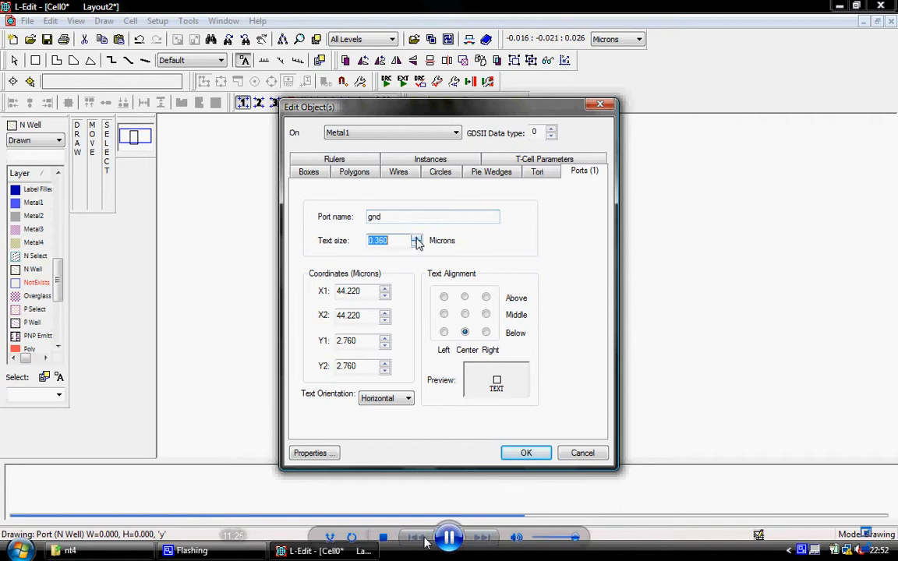
pyautogui.click(521, 457)
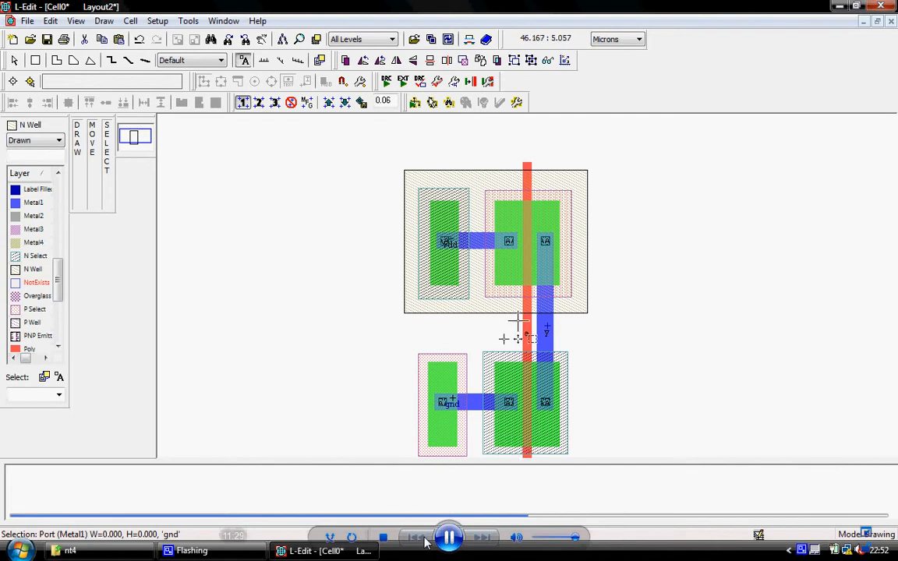
# Run DRC on the cell to check the layout with its ports, and close the error list
pyautogui.click(385, 82)
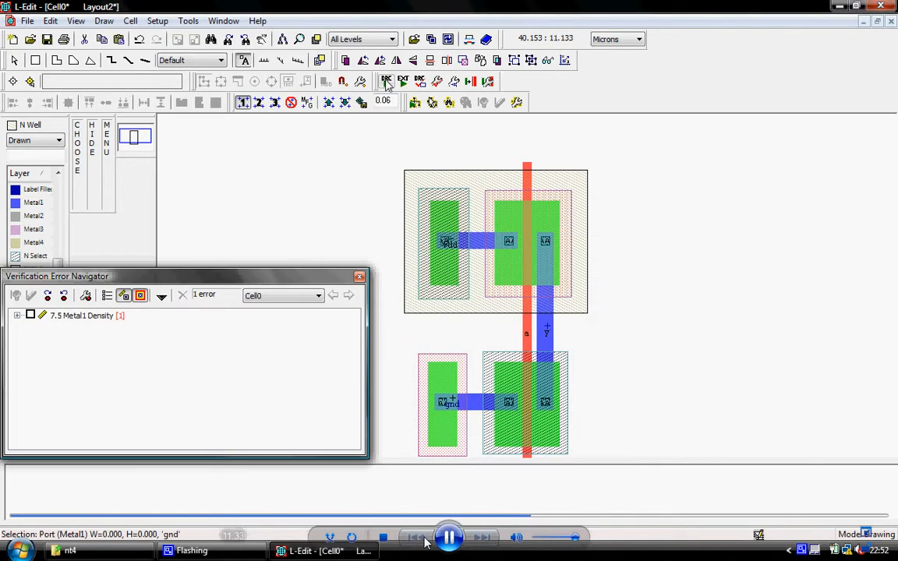
pyautogui.click(360, 278)
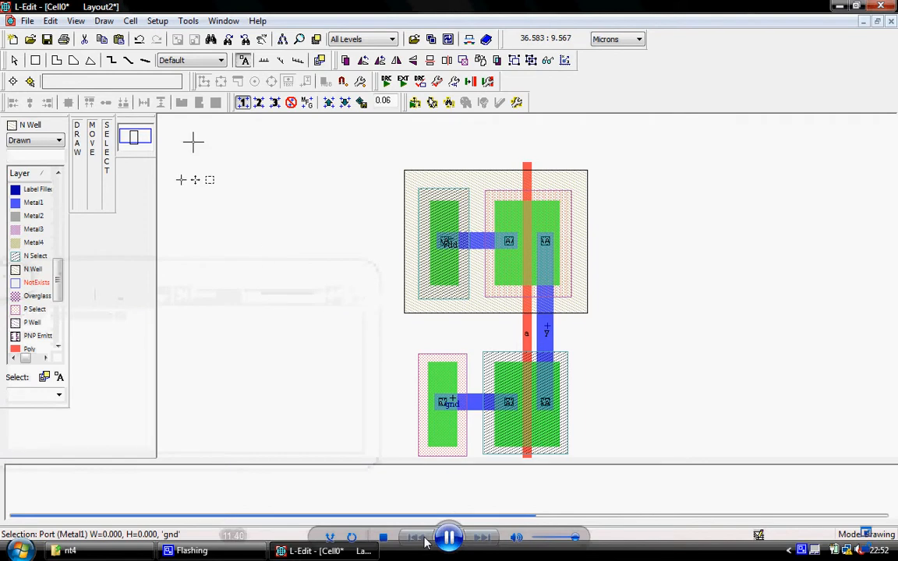
# Inspect the dimensions of the upper transistor's P Select, Active and Poly boxes, and of the lower Poly strip
pyautogui.click(17, 63)
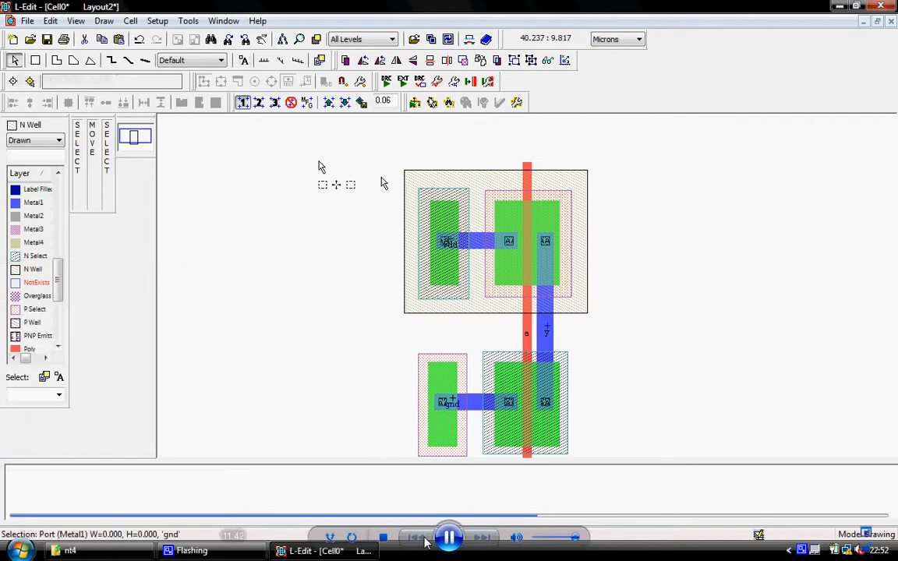
pyautogui.click(490, 199)
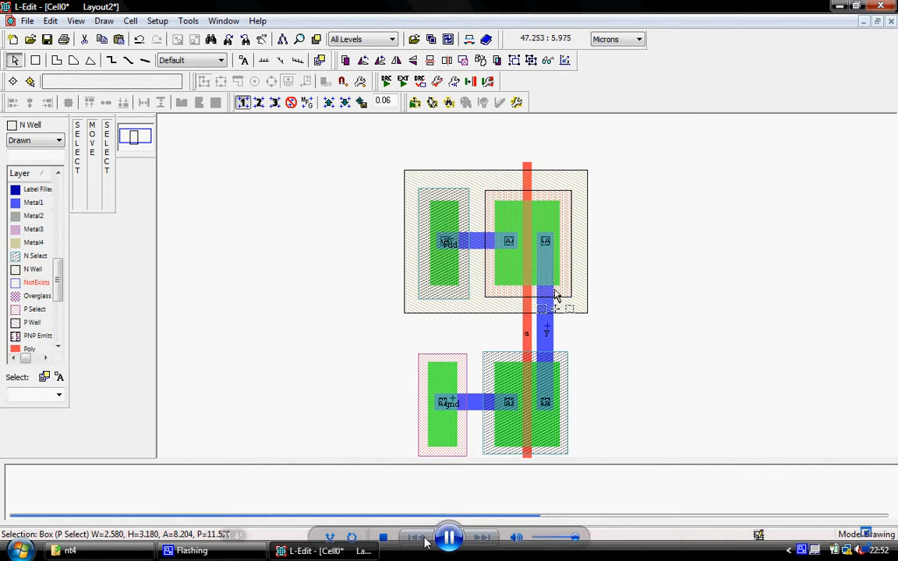
pyautogui.click(541, 221)
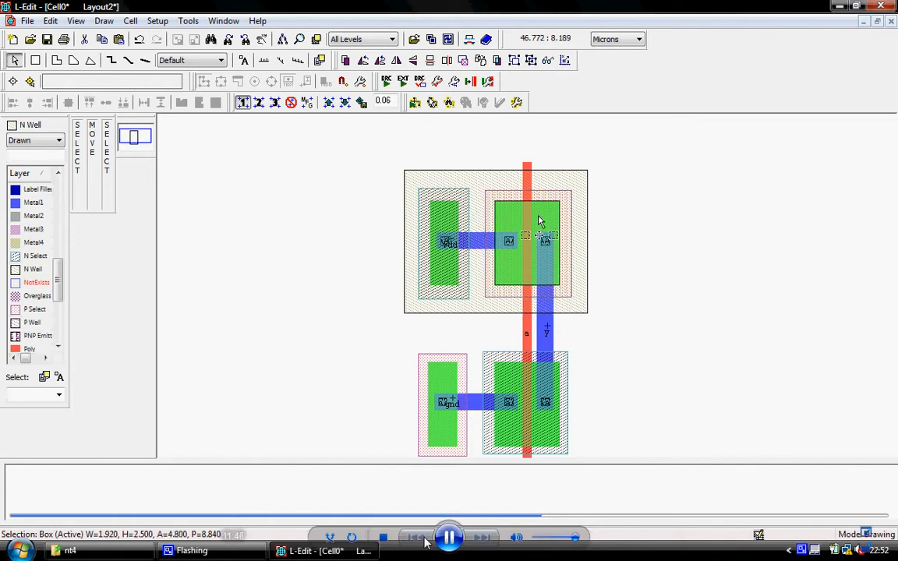
pyautogui.click(528, 168)
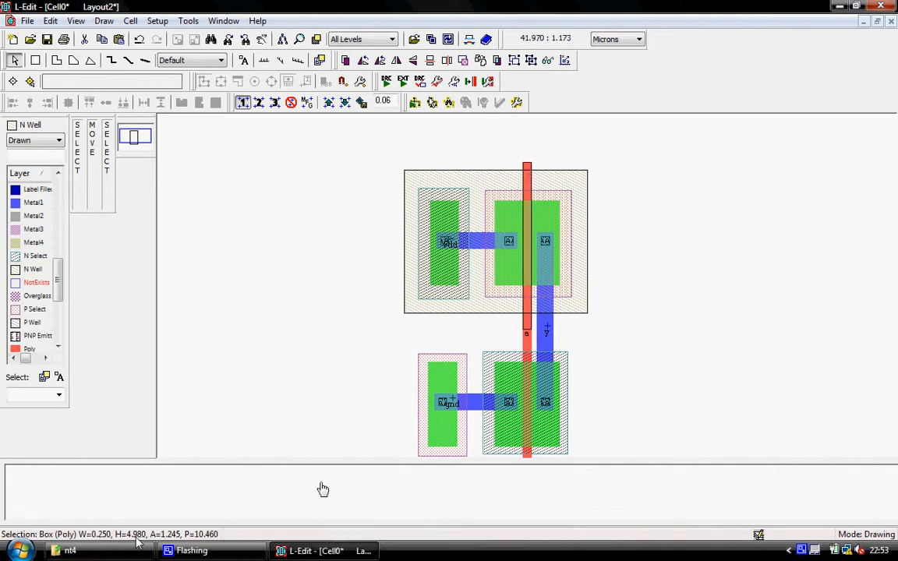
pyautogui.click(528, 455)
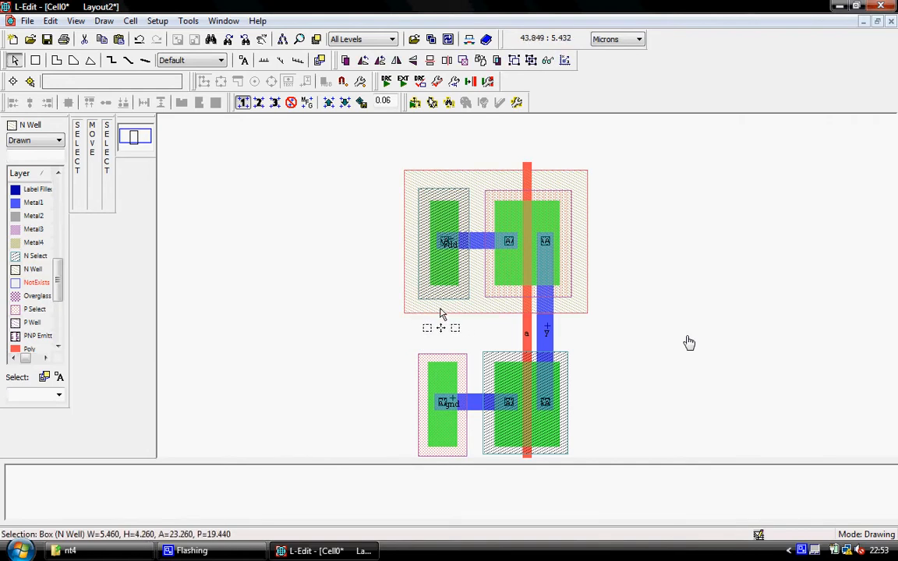
# Set the extract definition file to Generic_025.ext and the SPICE extract output file to CellLayout.spc in the nt4 folder
pyautogui.moveTo(687, 343)
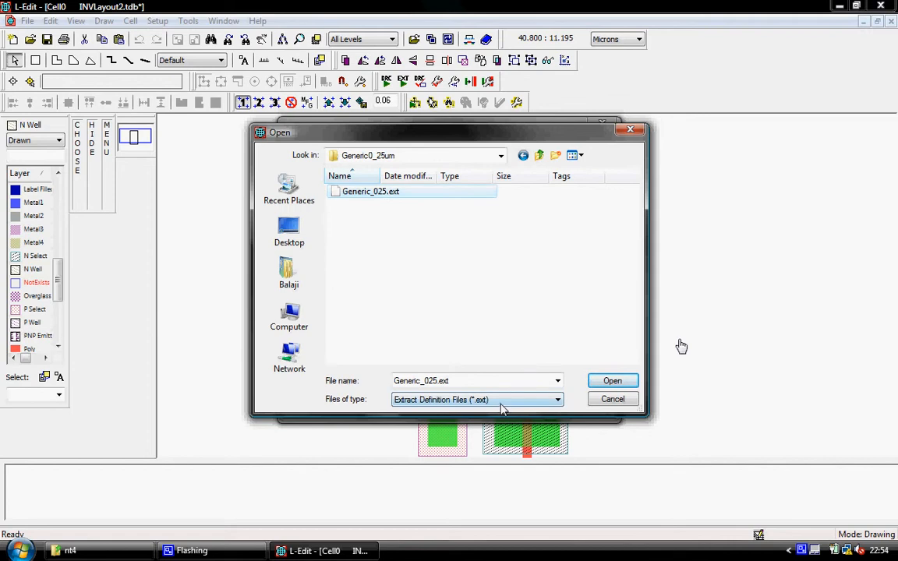
pyautogui.click(611, 381)
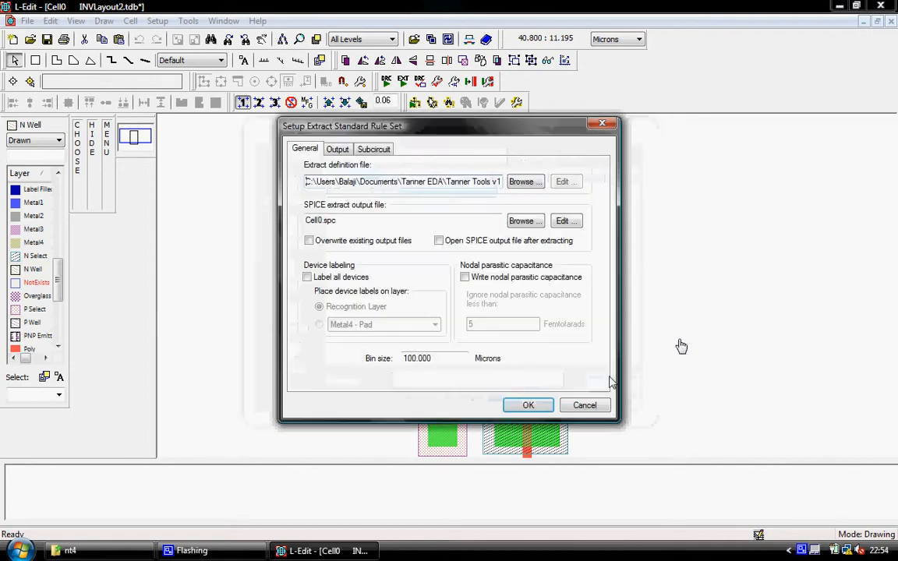
pyautogui.click(524, 221)
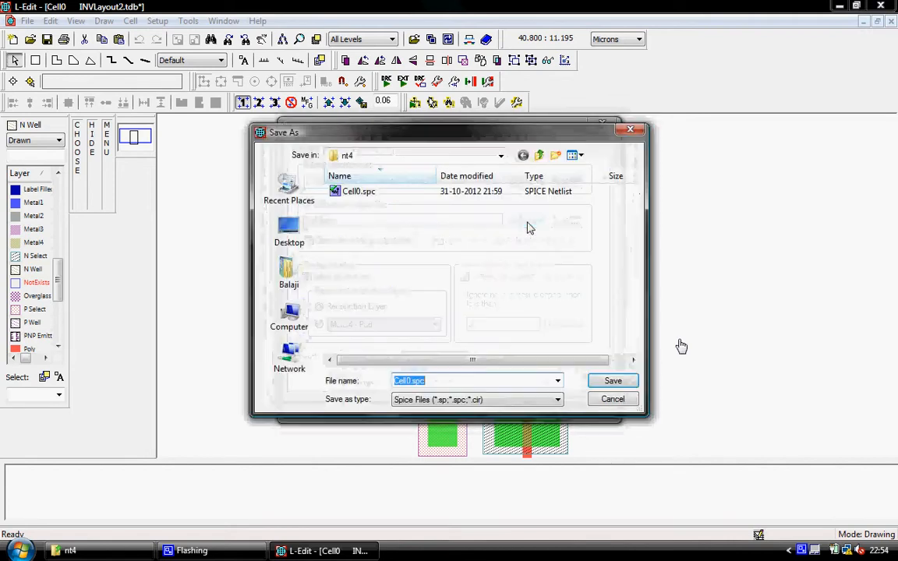
pyautogui.click(407, 382)
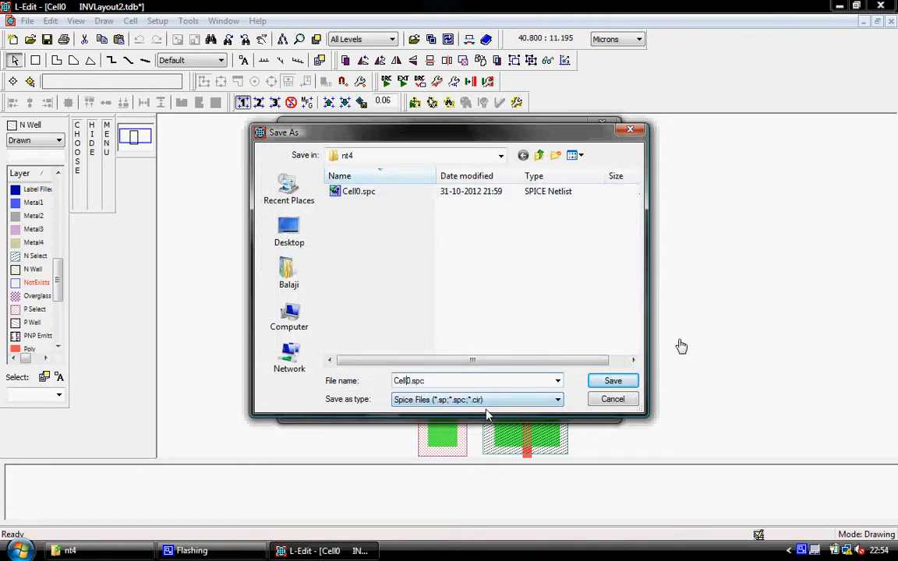
pyautogui.press('BackSpace')
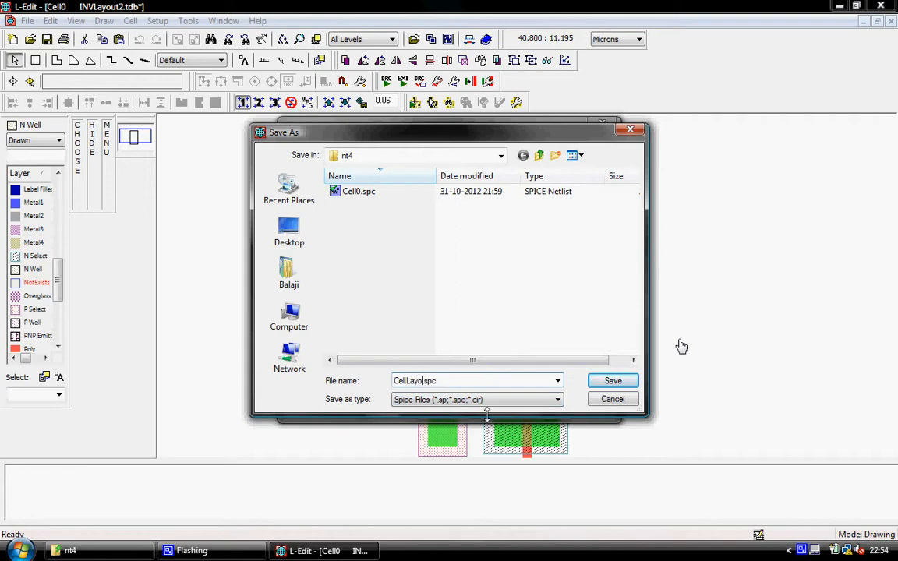
pyautogui.click(607, 382)
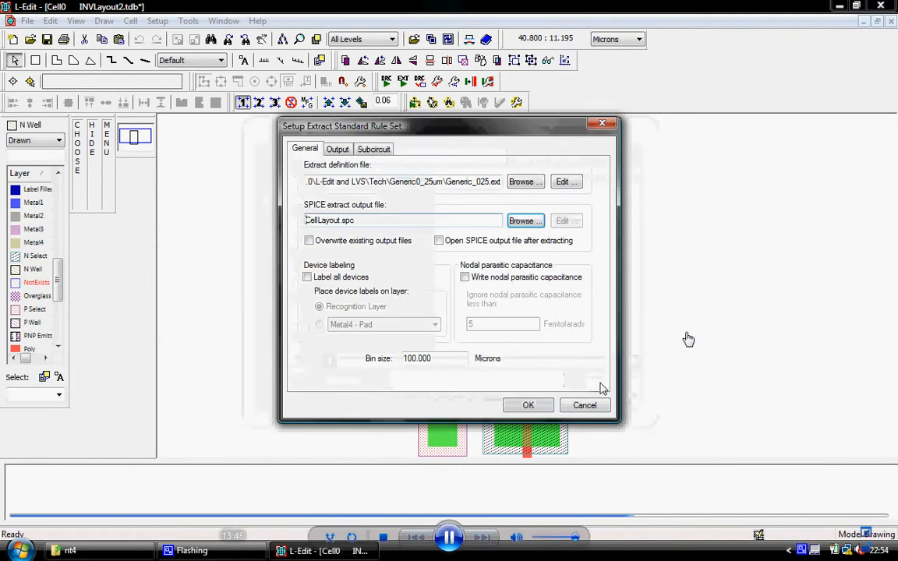
# Clear the SPICE include statement from the extraction output settings and accept the extract setup
pyautogui.click(339, 150)
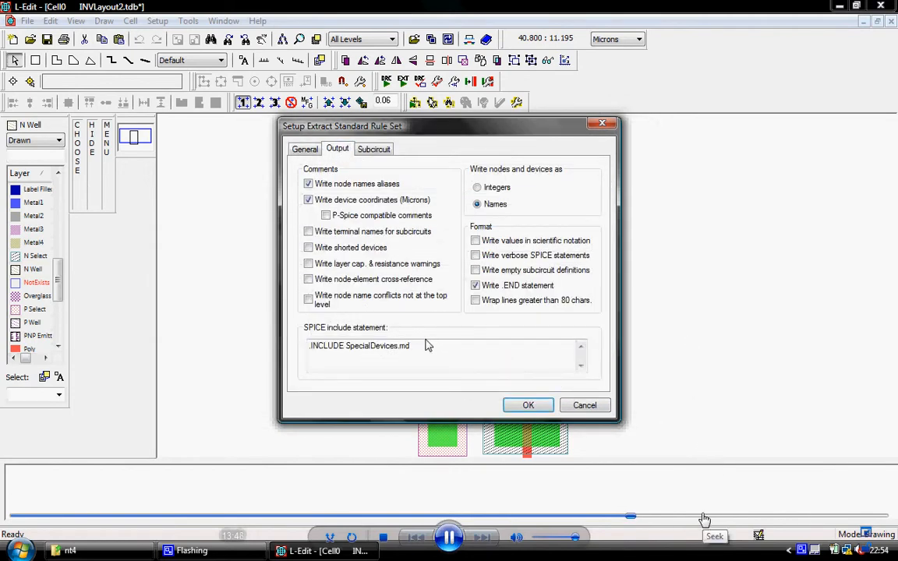
pyautogui.moveTo(427, 346); pyautogui.dragTo(287, 352)
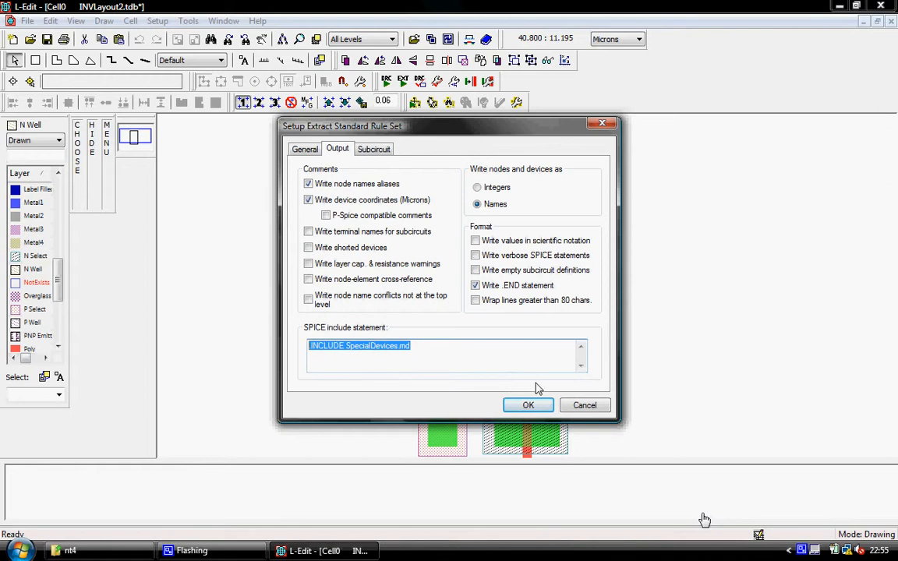
pyautogui.press('Delete')
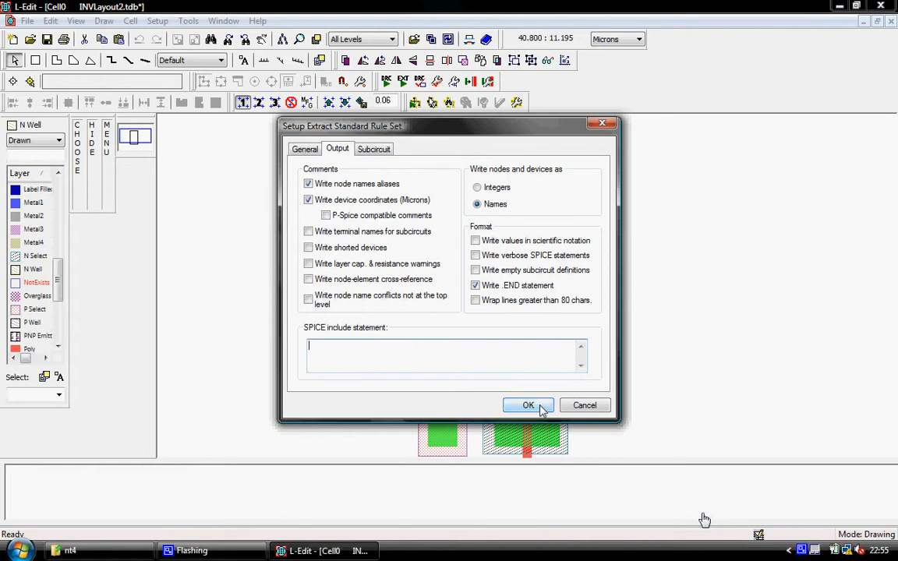
pyautogui.click(532, 405)
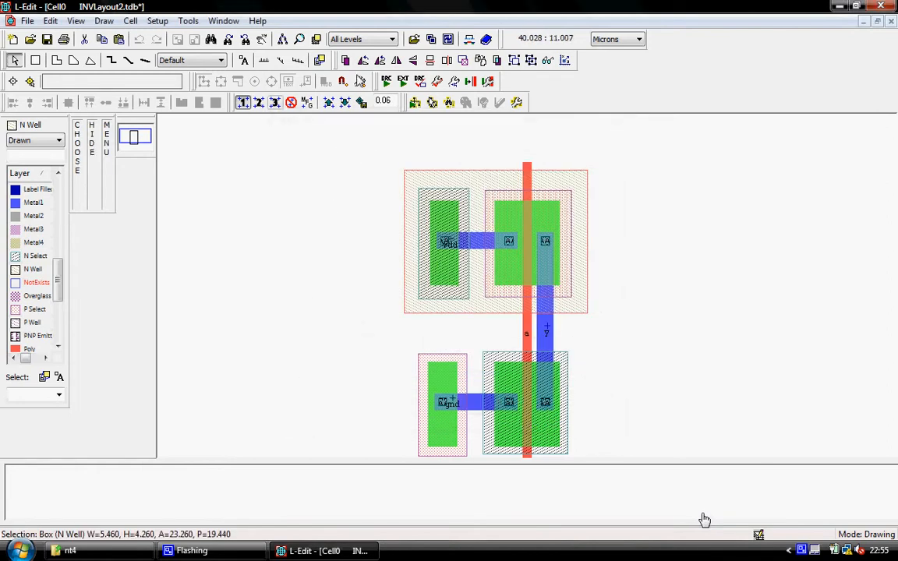
# Extract the layout netlist, open CellLayout.spc from the nt4 folder in T-Spice, and maximize its document window
pyautogui.click(402, 81)
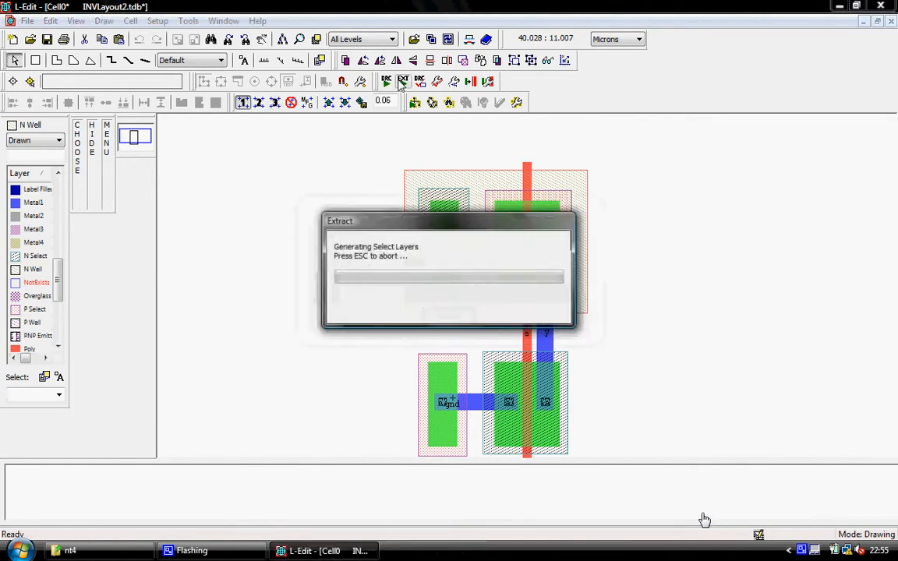
pyautogui.moveTo(195, 555)
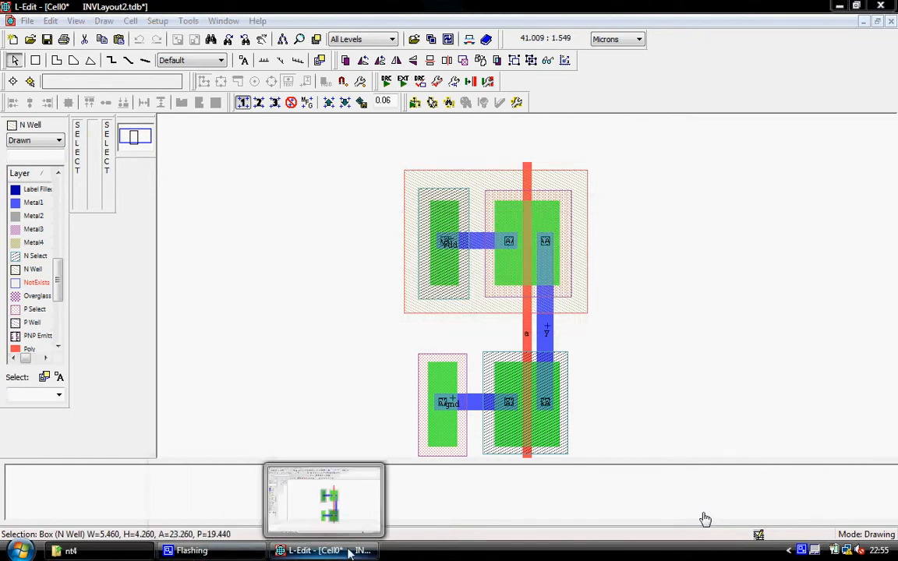
pyautogui.click(108, 555)
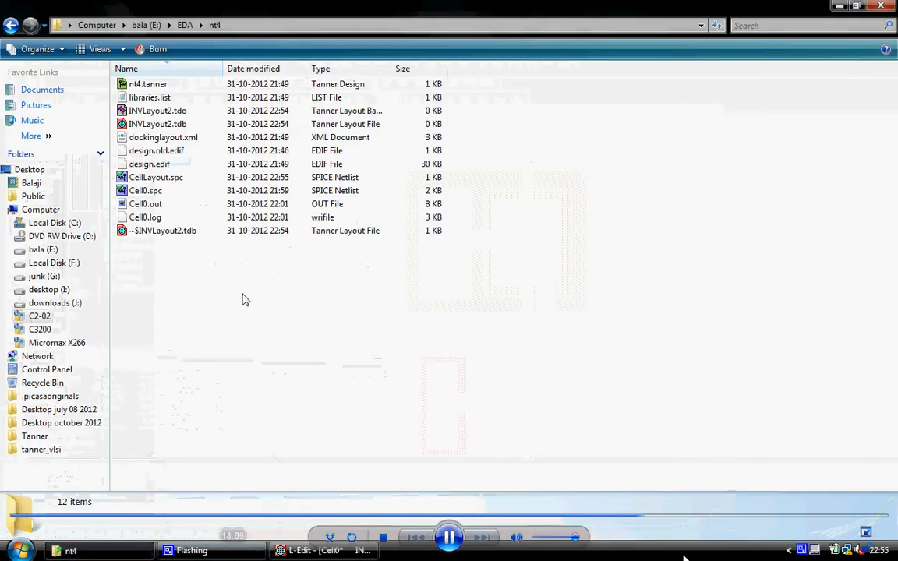
pyautogui.doubleClick(155, 178)
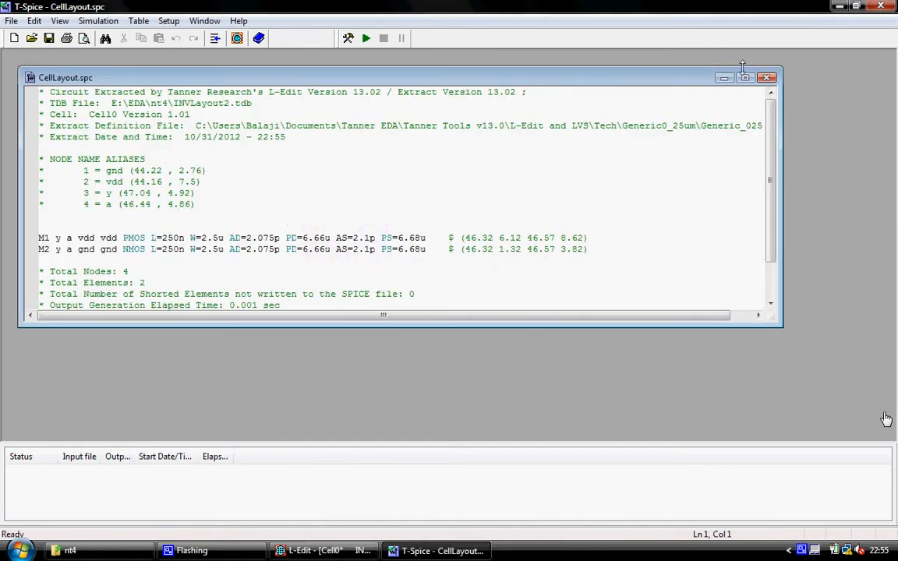
pyautogui.doubleClick(664, 76)
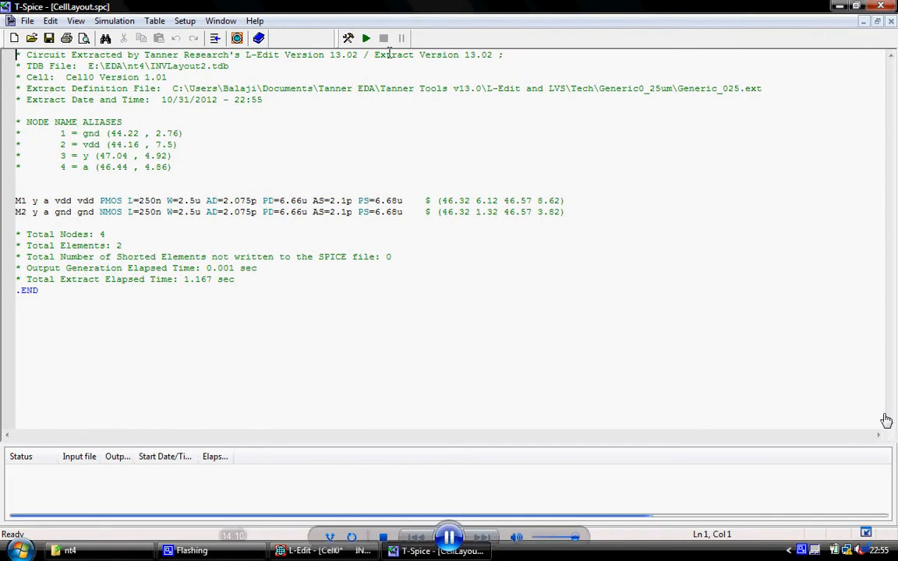
# Examine the extracted netlist's header comments, including the extraction tool, TDB file path and extraction date
pyautogui.moveTo(246, 55); pyautogui.dragTo(358, 55)
pyautogui.click(341, 77)
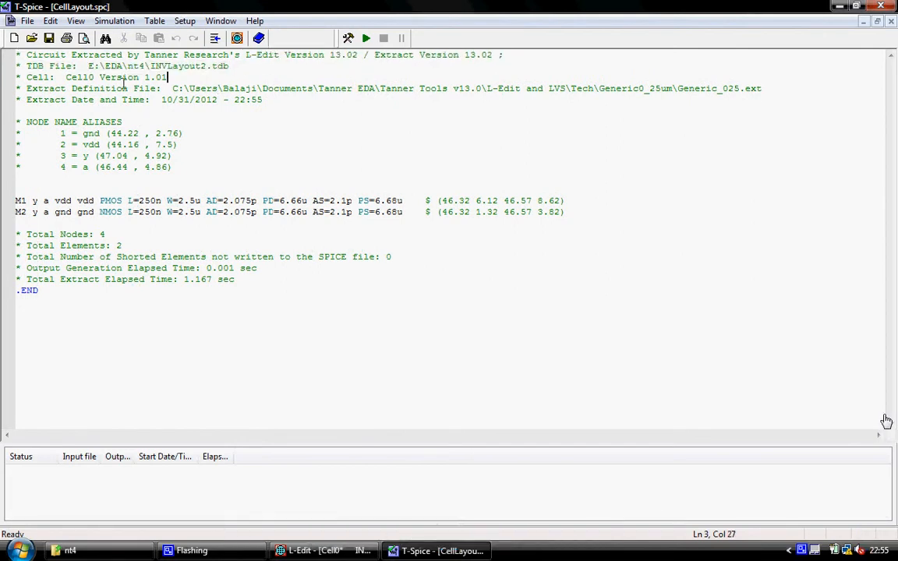
pyautogui.moveTo(88, 66); pyautogui.dragTo(225, 67)
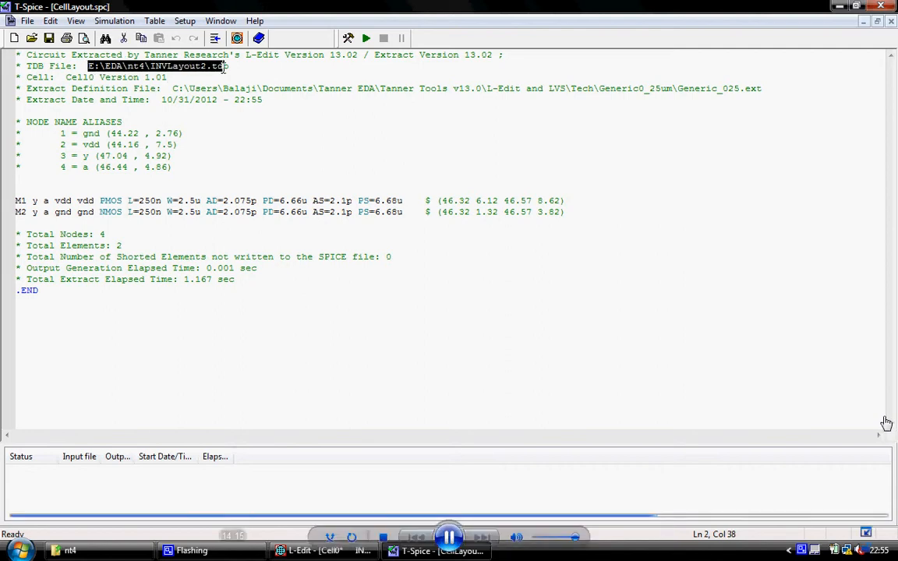
pyautogui.click(168, 78)
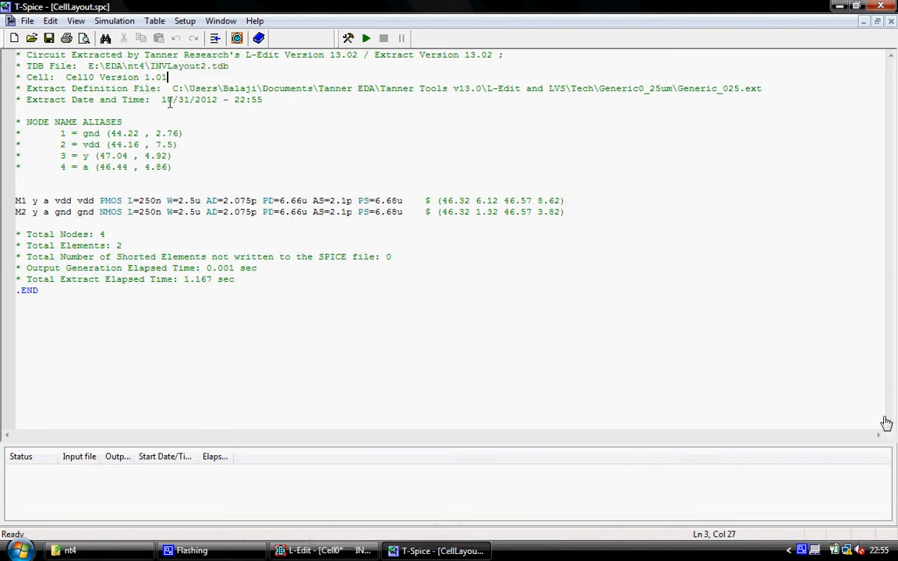
pyautogui.moveTo(161, 100); pyautogui.dragTo(283, 99)
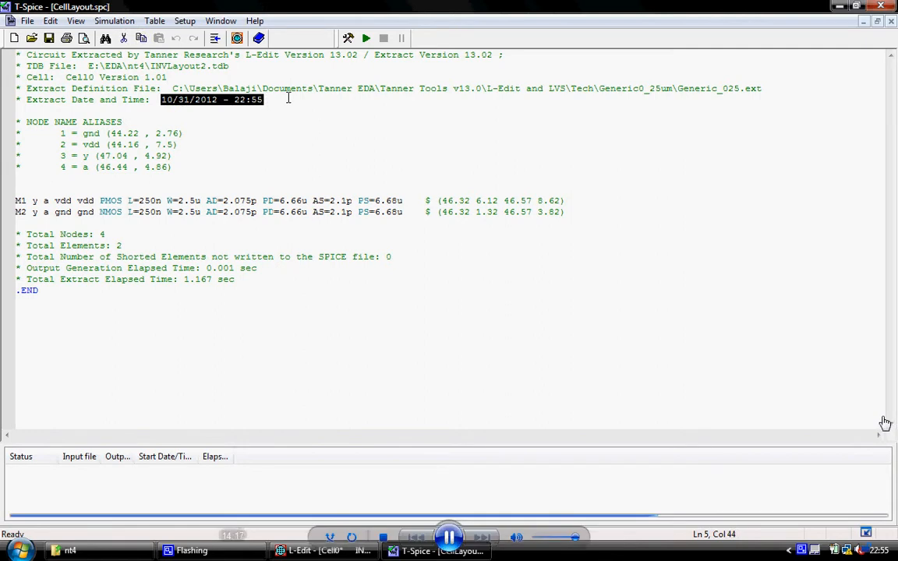
pyautogui.click(287, 122)
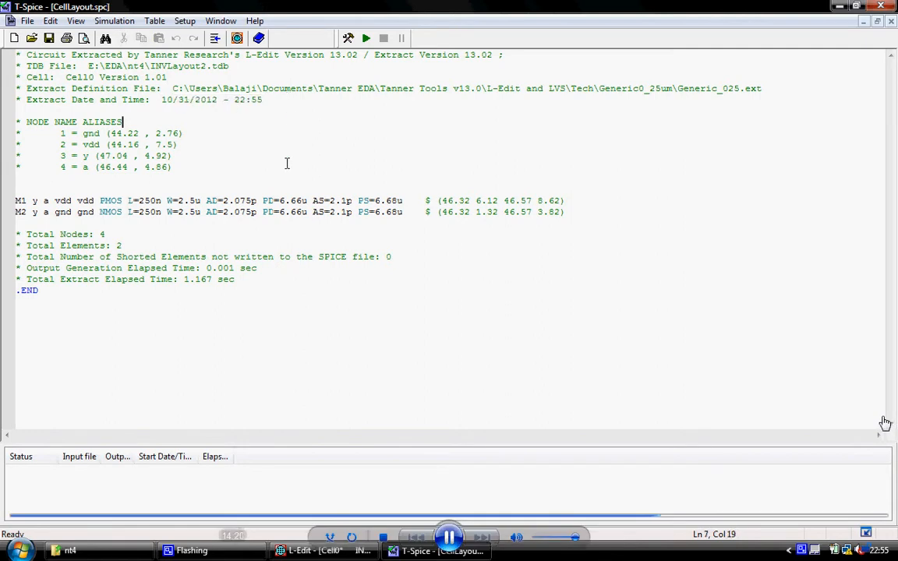
# Examine the drain, gate, source and body nodes of transistors M1 and M2 in the netlist, dismissing the antivirus advert
pyautogui.doubleClick(34, 202)
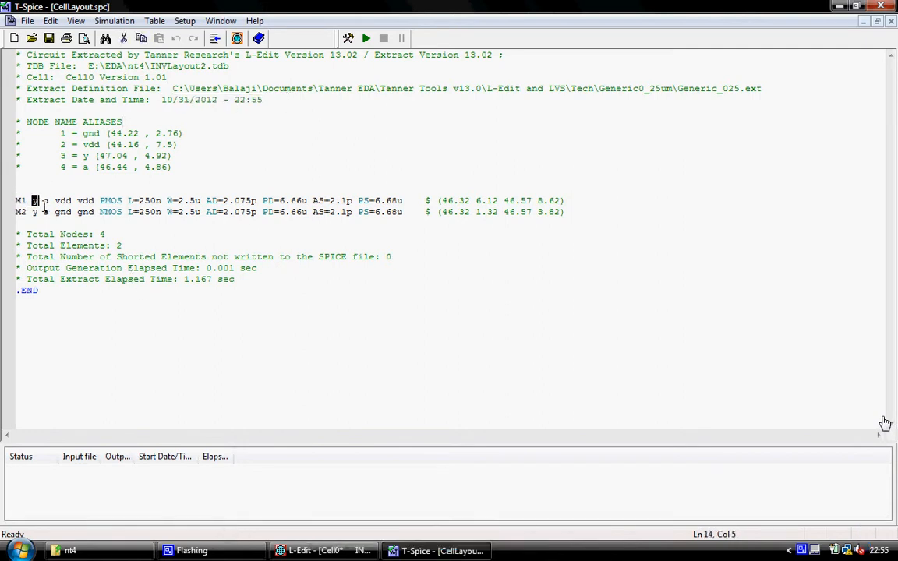
pyautogui.doubleClick(45, 202)
pyautogui.doubleClick(63, 201)
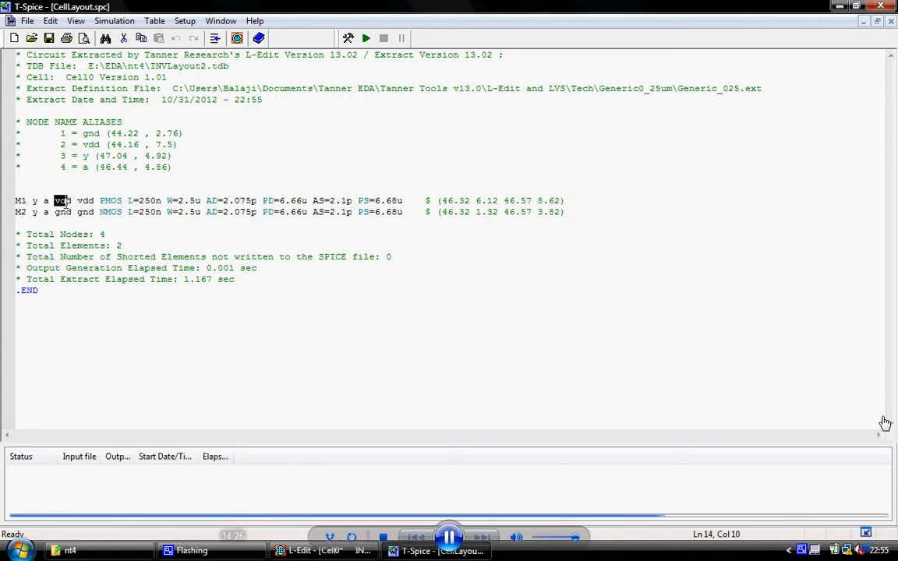
pyautogui.moveTo(68, 201)
pyautogui.mouseDown()
pyautogui.moveTo(94, 204)
pyautogui.moveTo(71, 213)
pyautogui.mouseUp()
pyautogui.click(74, 201)
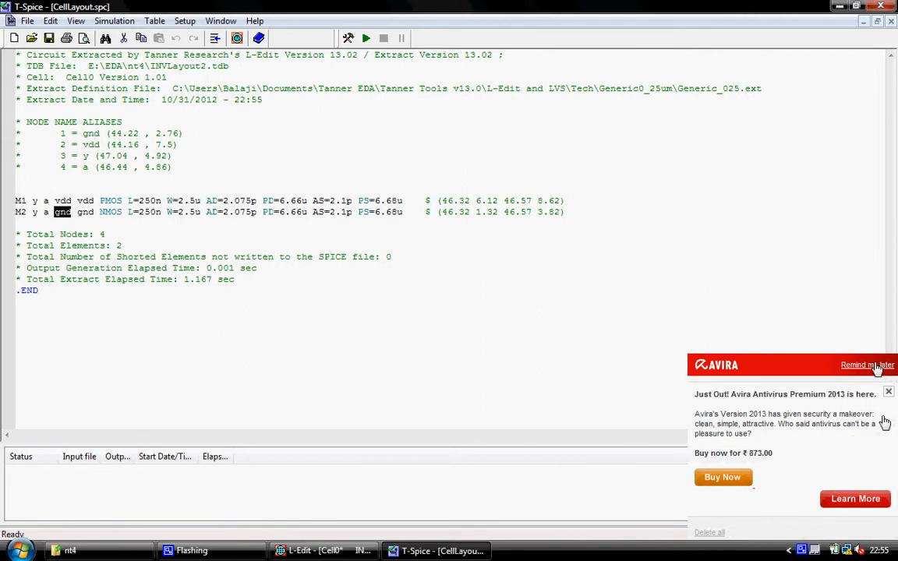
pyautogui.click(888, 397)
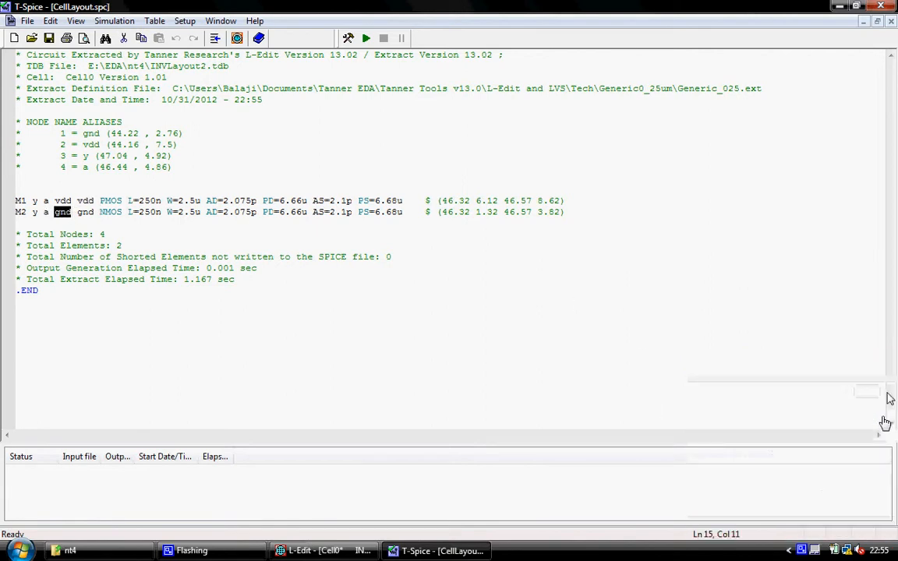
pyautogui.moveTo(75, 212)
pyautogui.mouseDown()
pyautogui.moveTo(94, 214)
pyautogui.moveTo(61, 213)
pyautogui.moveTo(70, 222)
pyautogui.mouseUp()
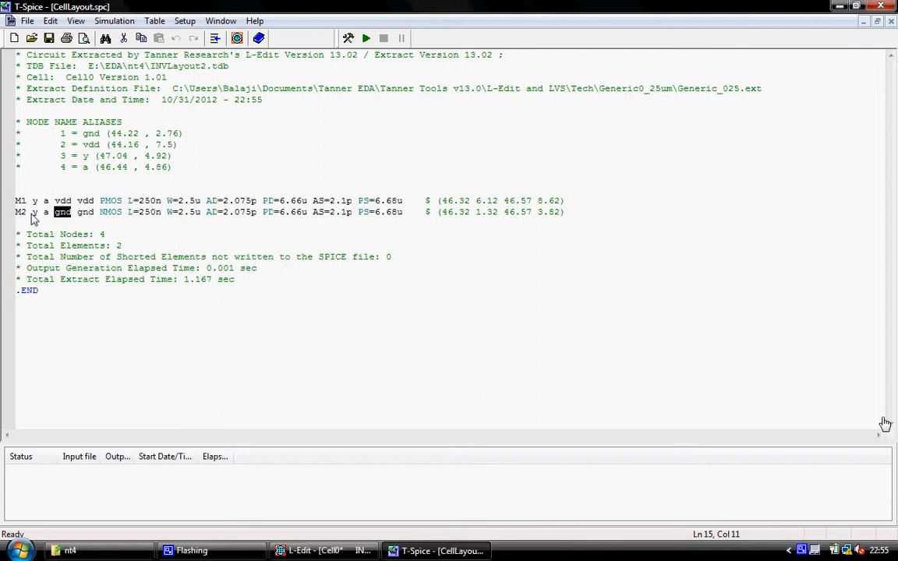
# Insert a standard transient analysis command above .END with a maximum time of 10n and a simulation length of 100n
pyautogui.click(268, 285)
pyautogui.press('Return')
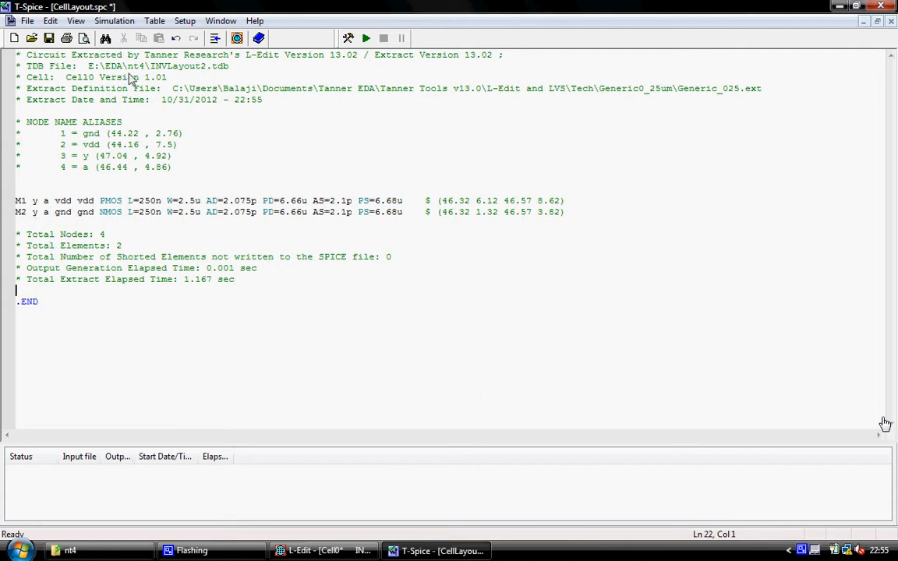
pyautogui.click(215, 37)
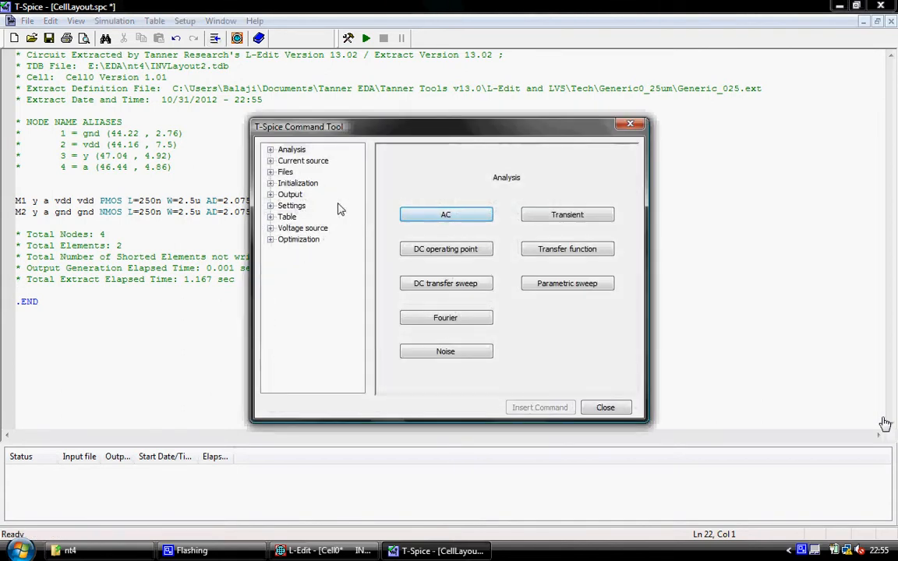
pyautogui.click(286, 149)
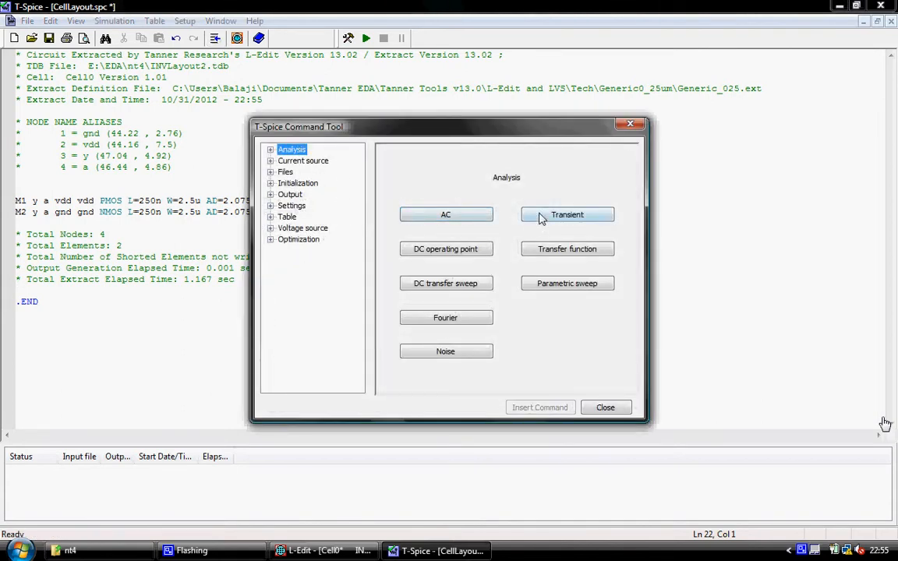
pyautogui.click(540, 216)
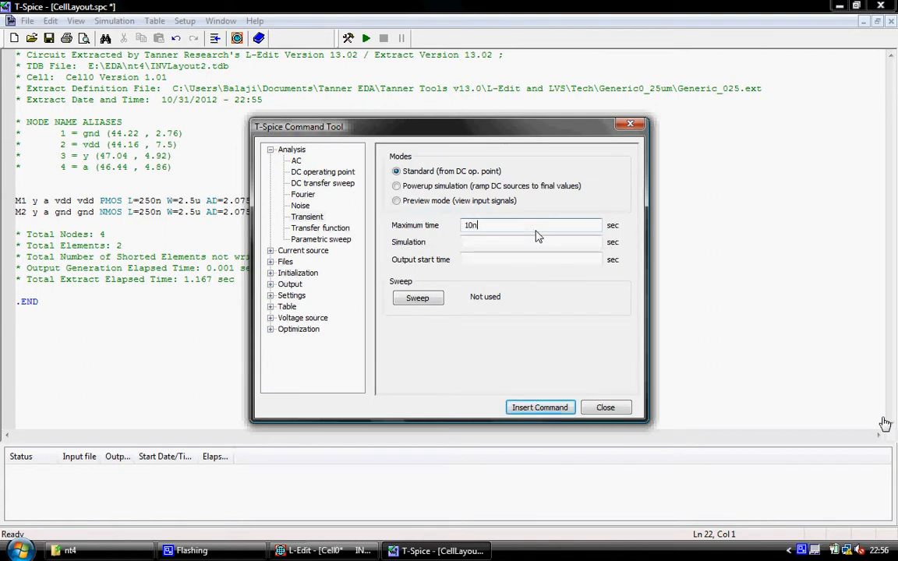
pyautogui.write('10n')
pyautogui.click(514, 243)
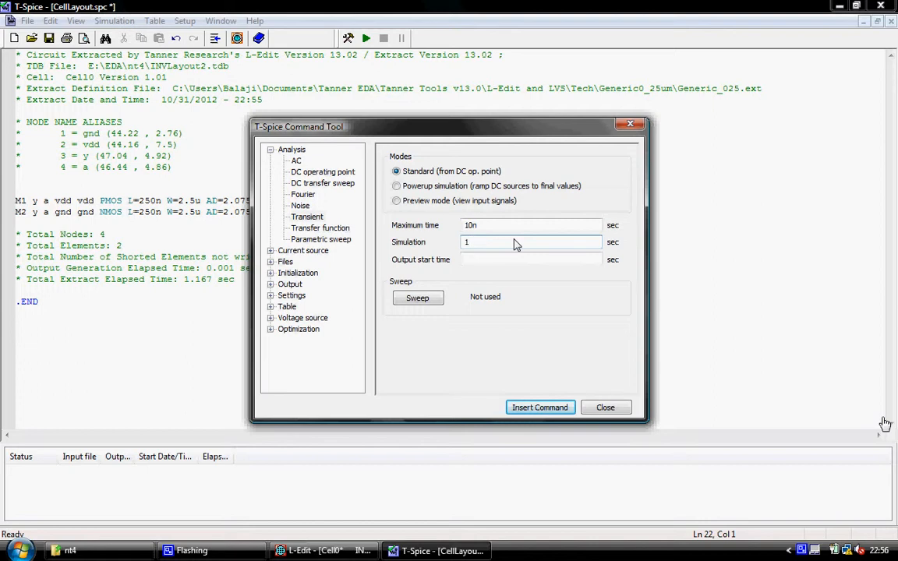
pyautogui.write('100n')
pyautogui.click(540, 407)
# Configure the first DC transfer sweep as a linear sweep of the source named v1
pyautogui.click(329, 184)
pyautogui.click(402, 170)
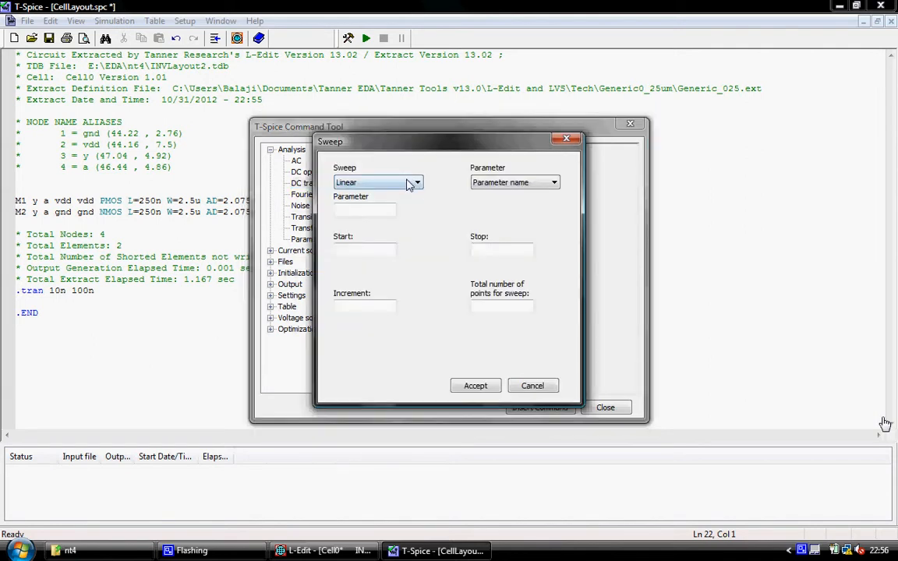
pyautogui.click(538, 183)
pyautogui.click(499, 225)
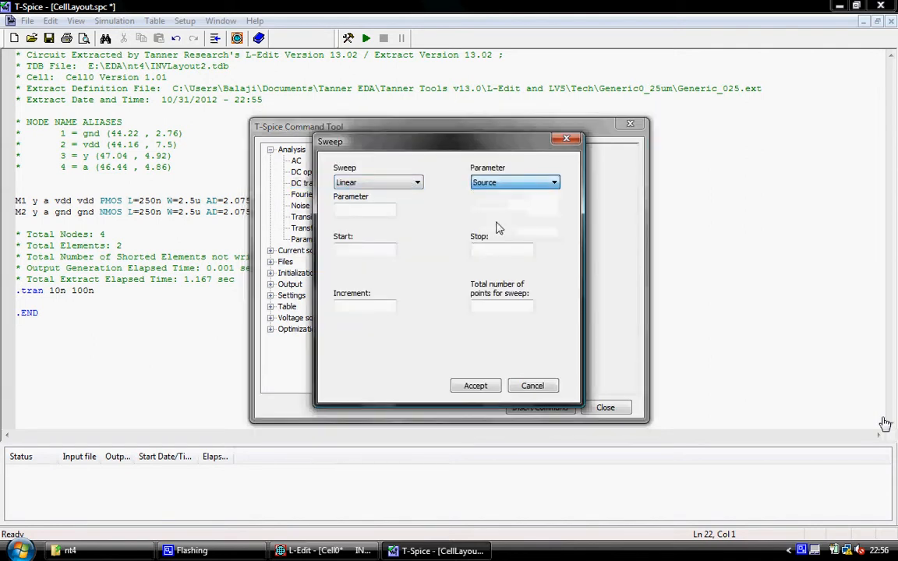
pyautogui.click(370, 209)
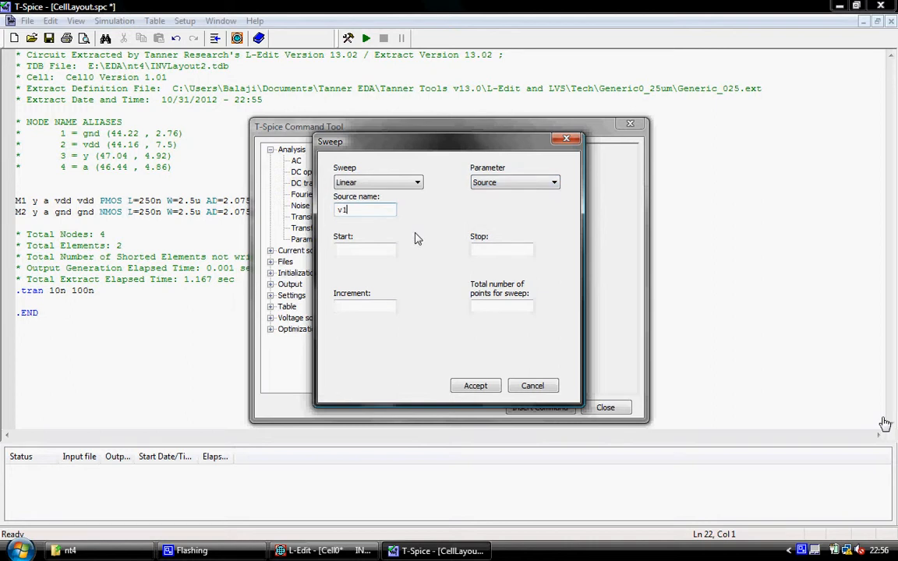
# Set the v1 sweep from 0 to 5 with an increment of .1 and insert the DC command into the netlist
pyautogui.click(383, 251)
pyautogui.press('Tab')
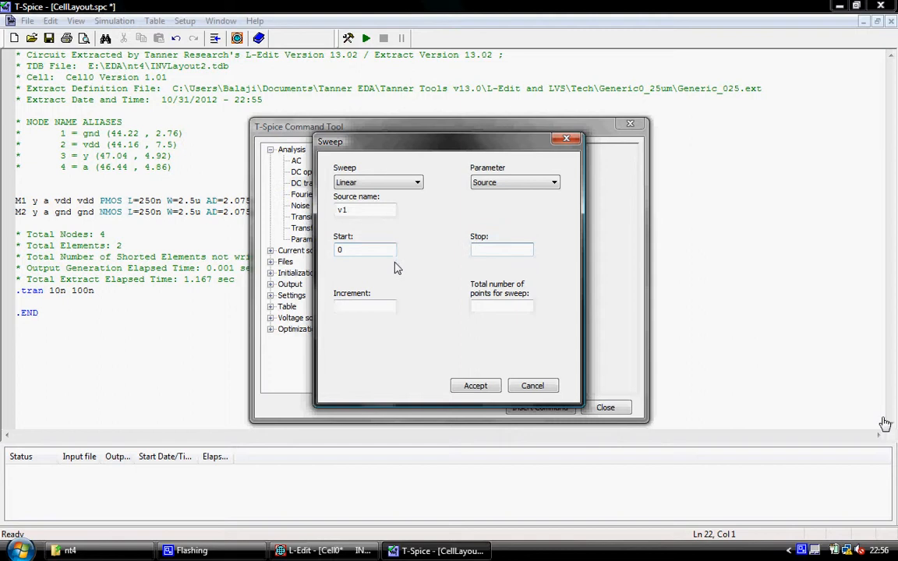
pyautogui.write('5')
pyautogui.press('Tab')
pyautogui.write('.')
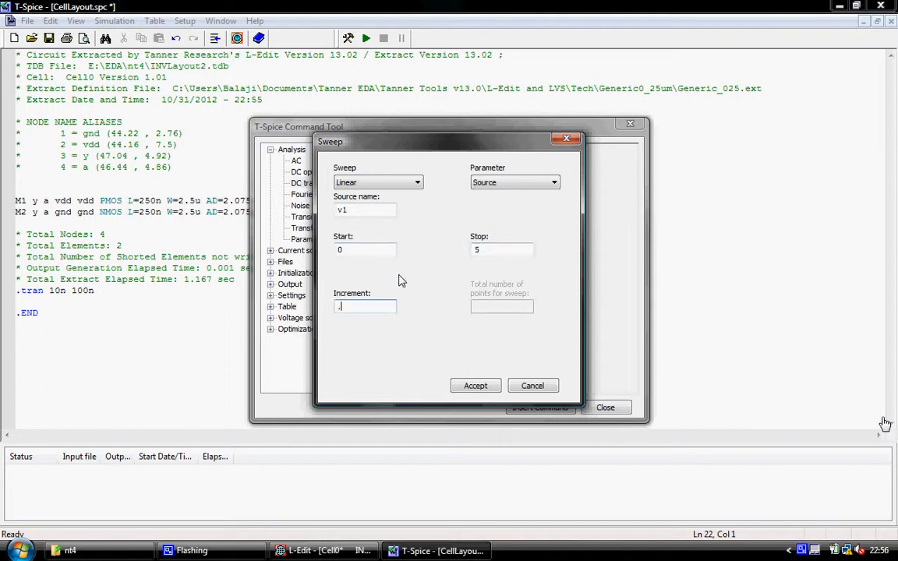
pyautogui.press('BackSpace')
pyautogui.press('BackSpace')
pyautogui.write('1')
pyautogui.click(473, 385)
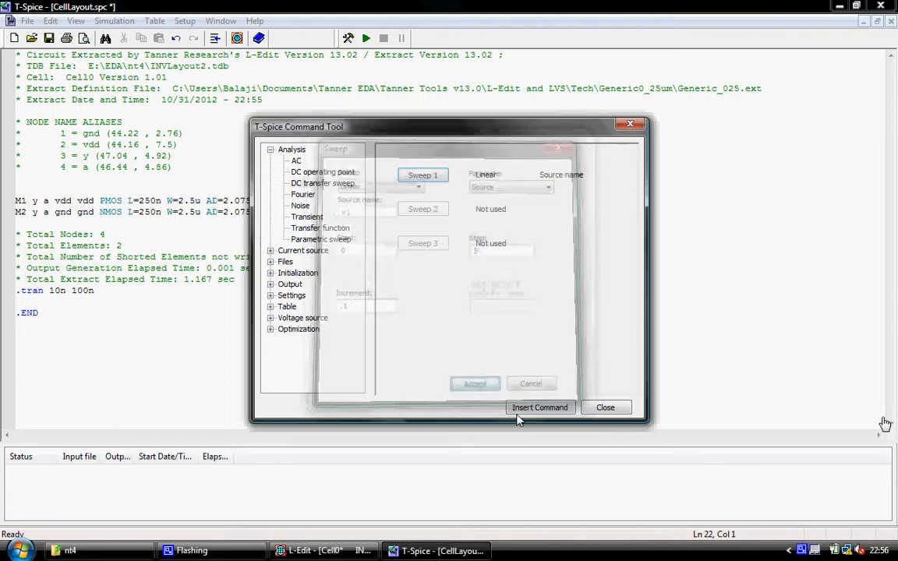
pyautogui.click(540, 407)
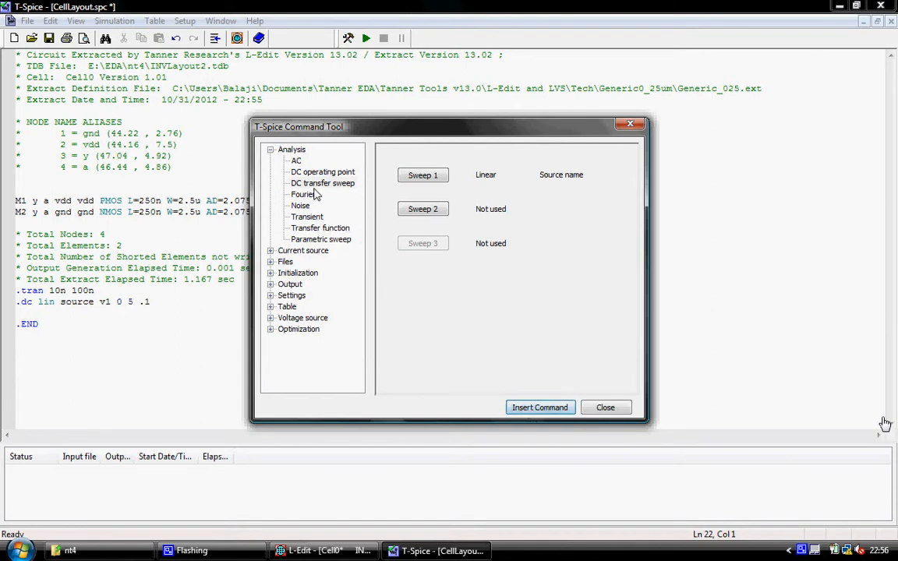
# Start a library file command and browse in the user's Documents to Tanner EDA, Tanner Tools v13.0, Libraries, Models
pyautogui.click(270, 150)
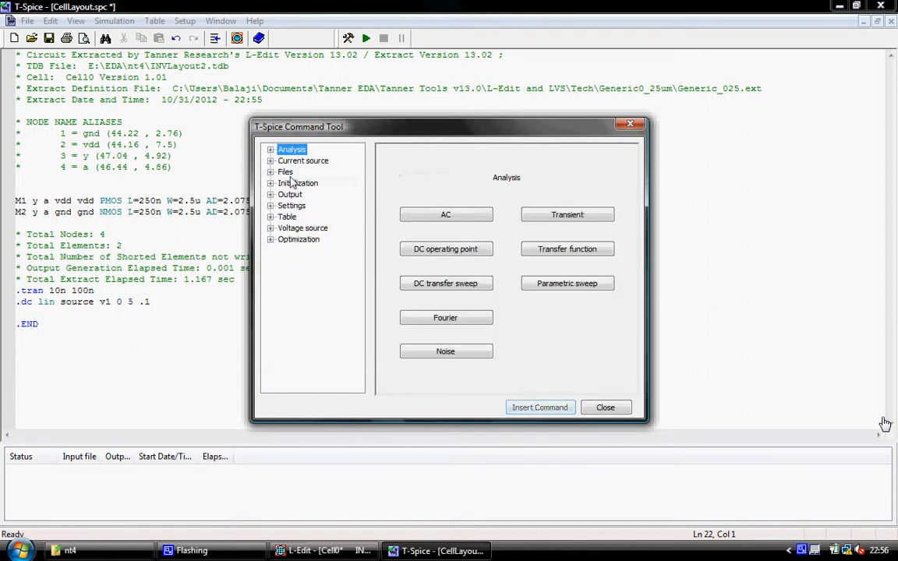
pyautogui.click(286, 173)
pyautogui.click(452, 250)
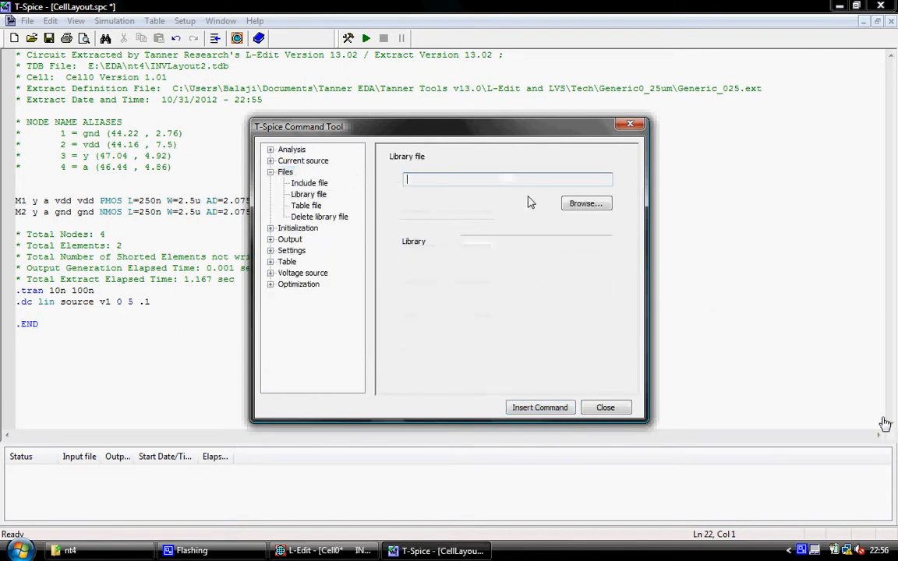
pyautogui.click(583, 205)
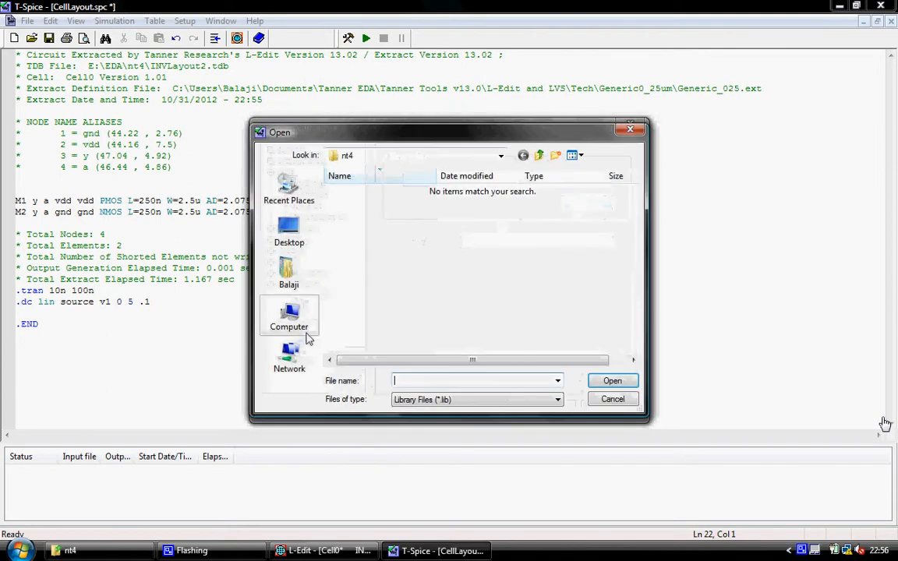
pyautogui.click(288, 270)
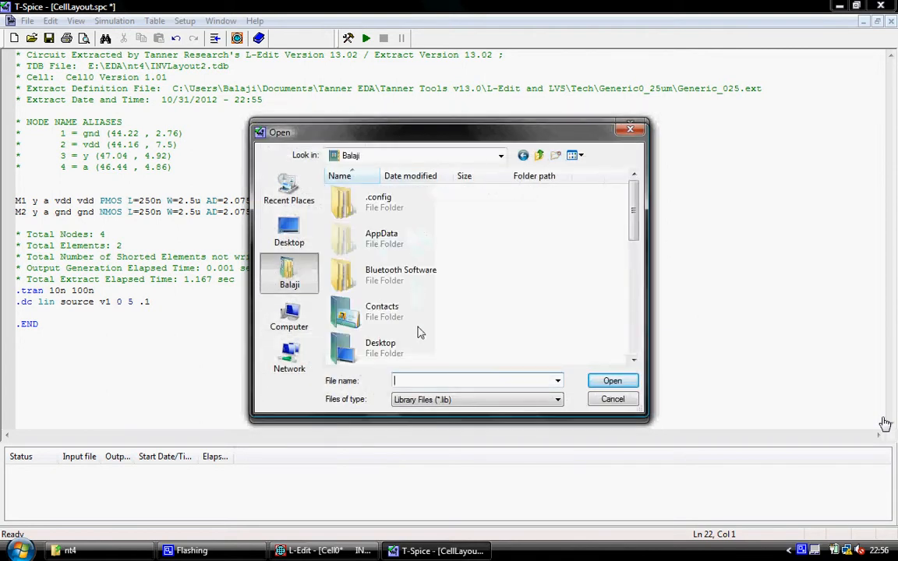
pyautogui.scroll(-1, 460, 328)
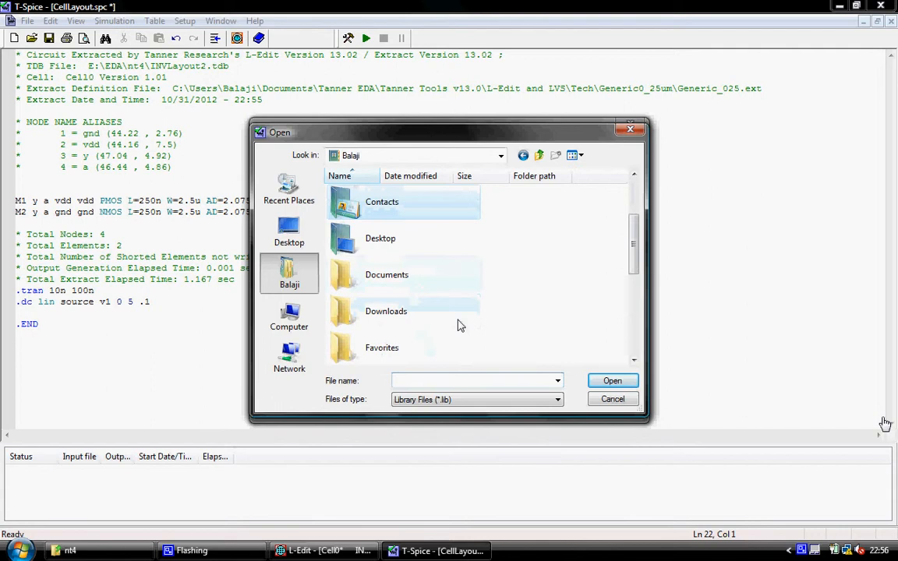
pyautogui.doubleClick(416, 278)
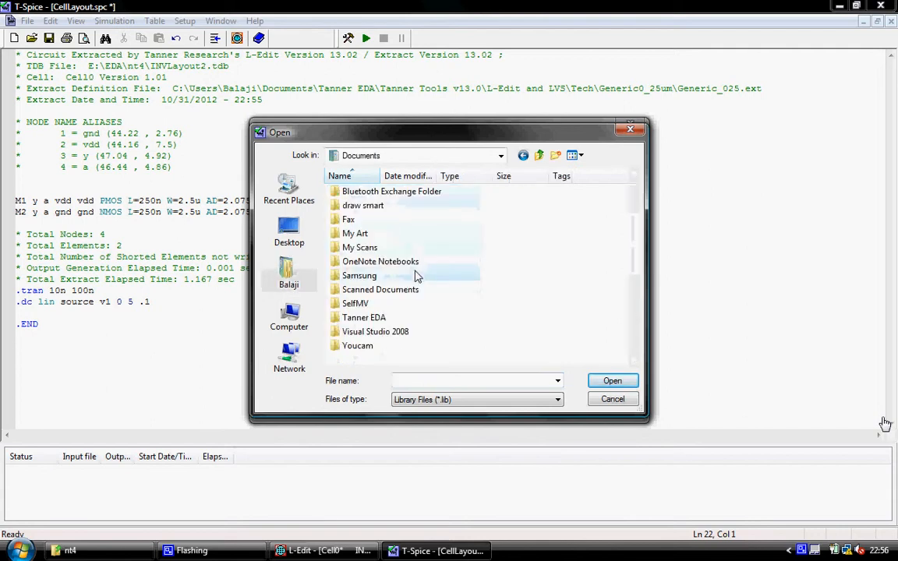
pyautogui.doubleClick(395, 320)
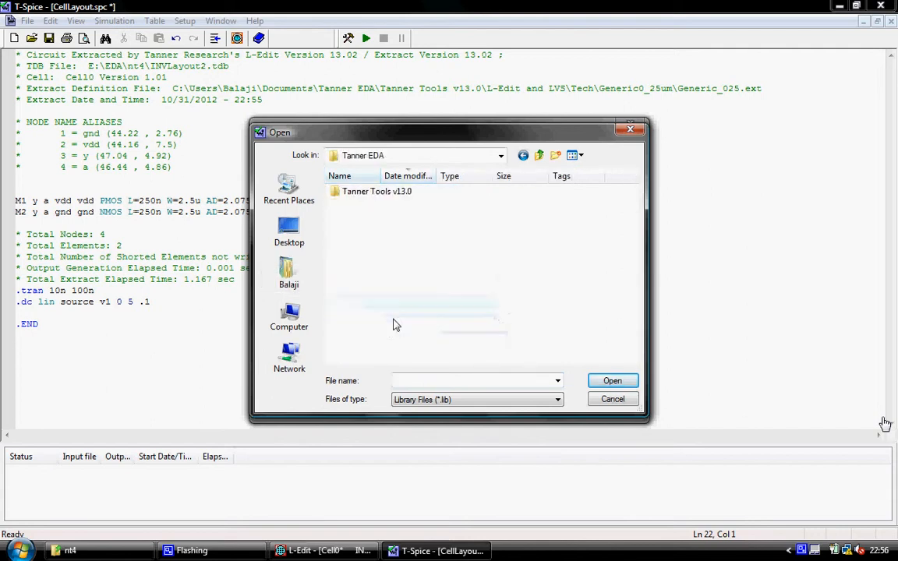
pyautogui.doubleClick(376, 195)
pyautogui.doubleClick(373, 209)
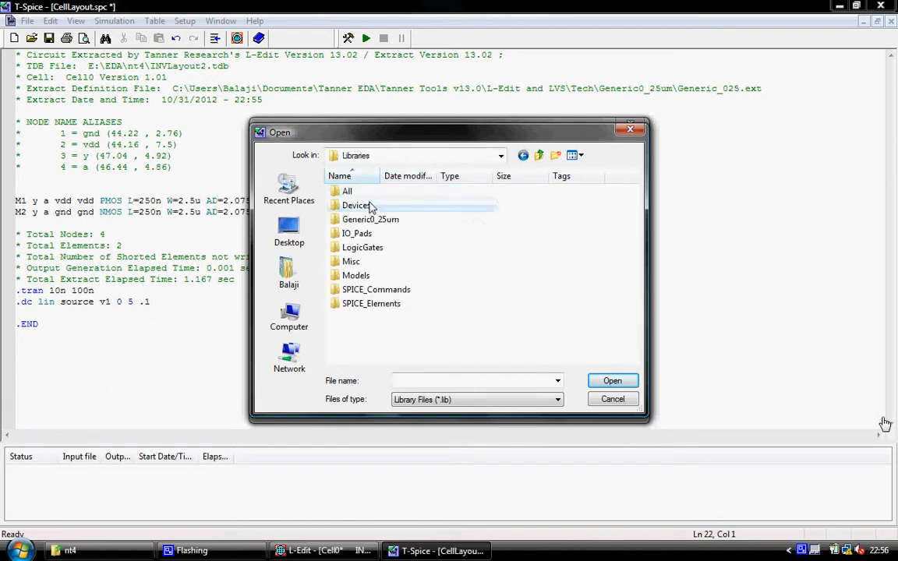
pyautogui.doubleClick(373, 279)
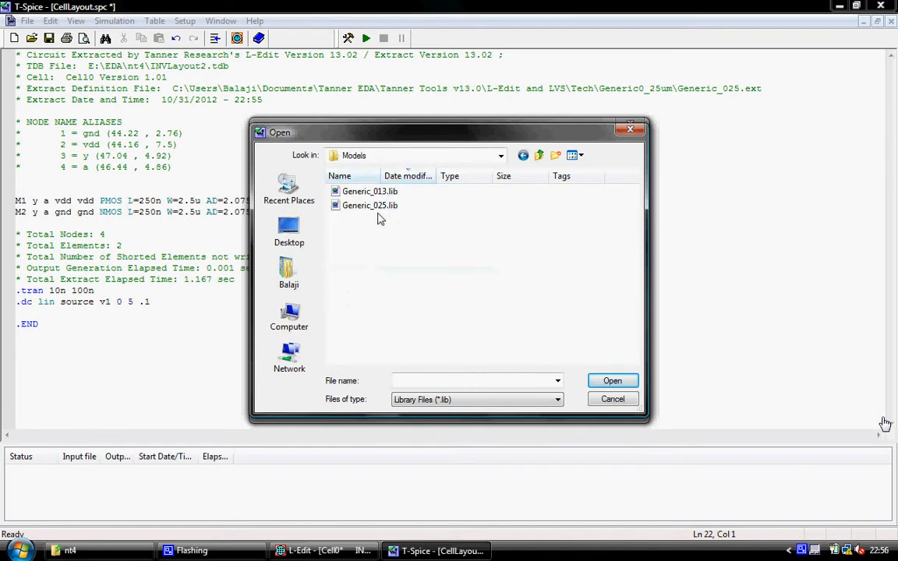
# Choose Generic_025.lib as the library file and insert the library command with section TT
pyautogui.click(382, 207)
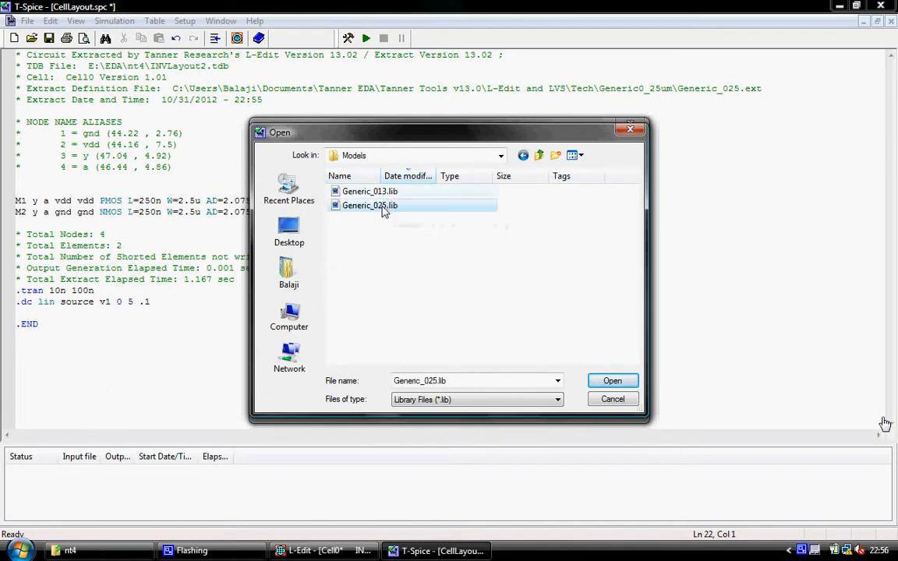
pyautogui.click(610, 381)
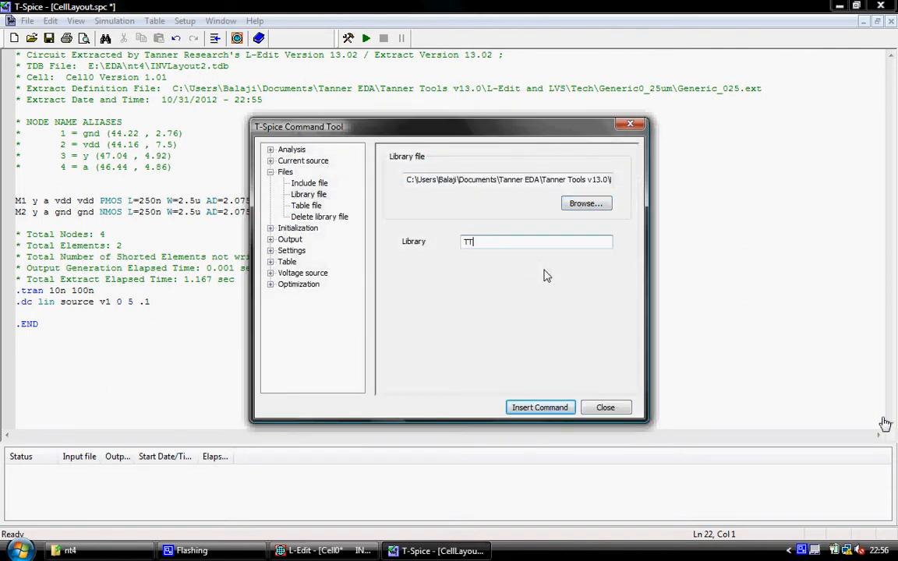
pyautogui.click(532, 407)
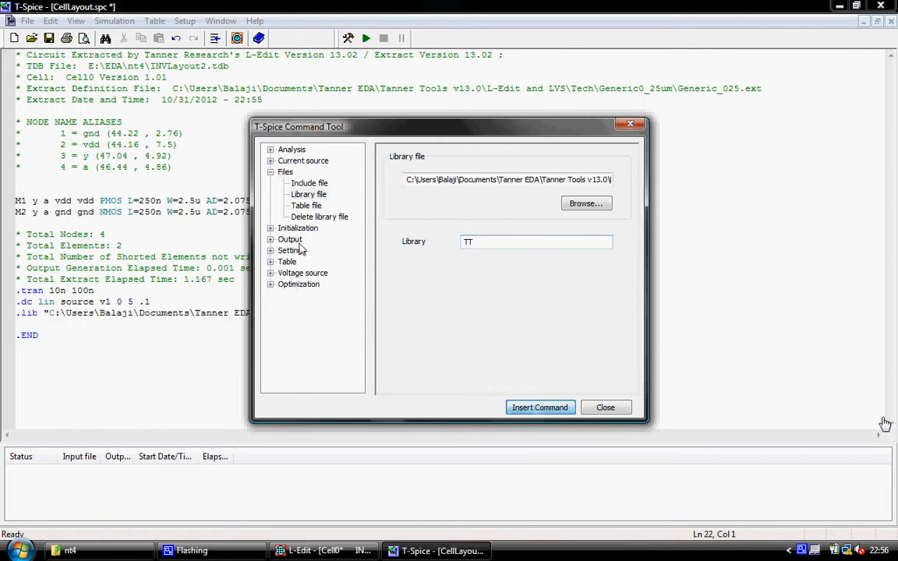
# Start a pulse voltage source named v1 with positive terminal a, leaving the negative terminal at its default ground
pyautogui.click(303, 274)
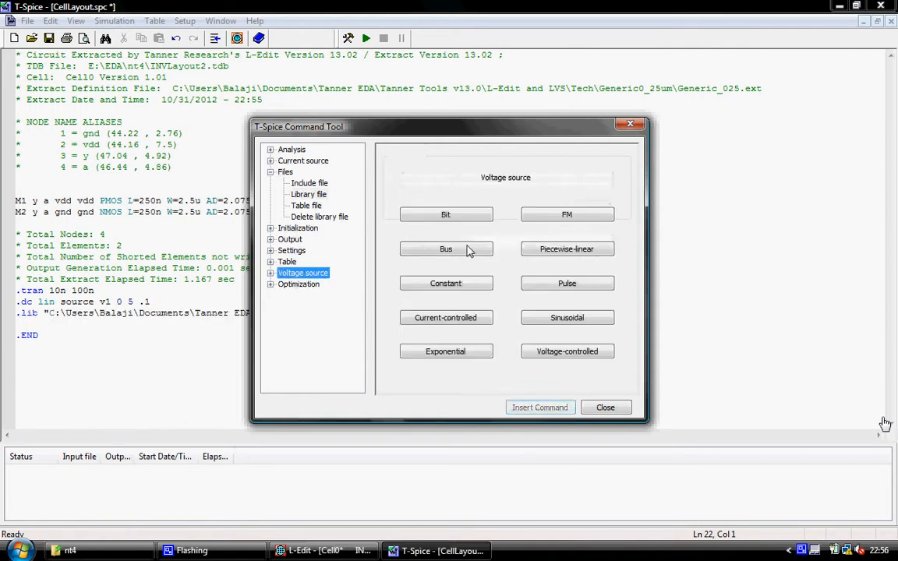
pyautogui.click(568, 285)
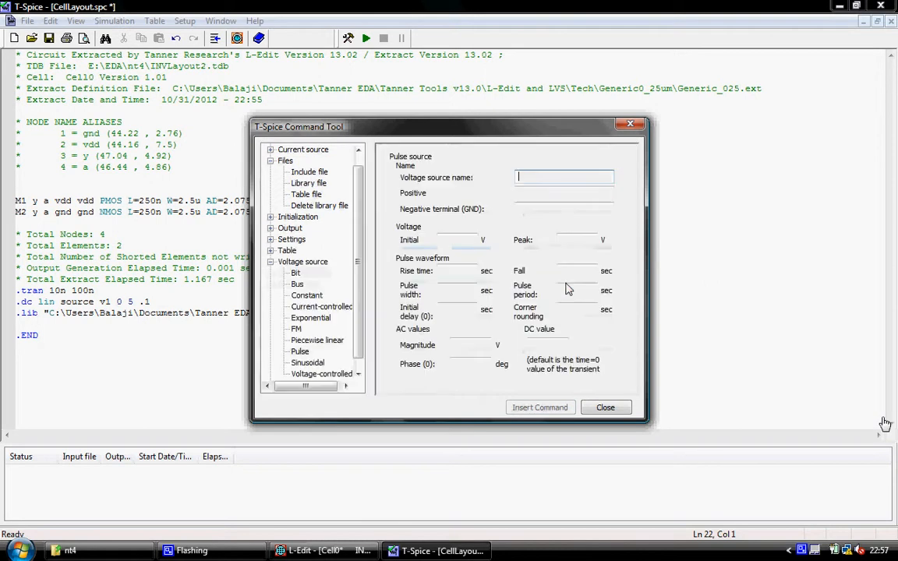
pyautogui.write('v1')
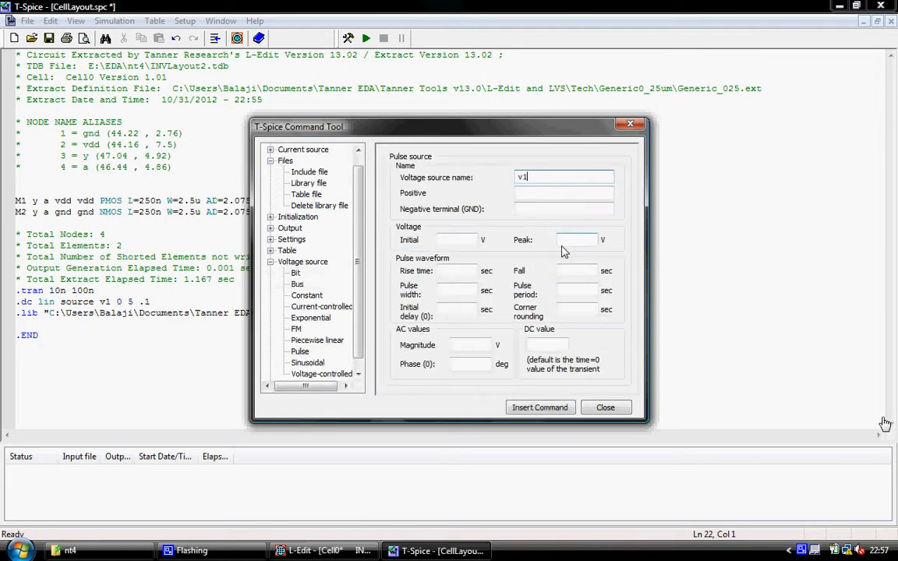
pyautogui.click(524, 197)
pyautogui.click(525, 197)
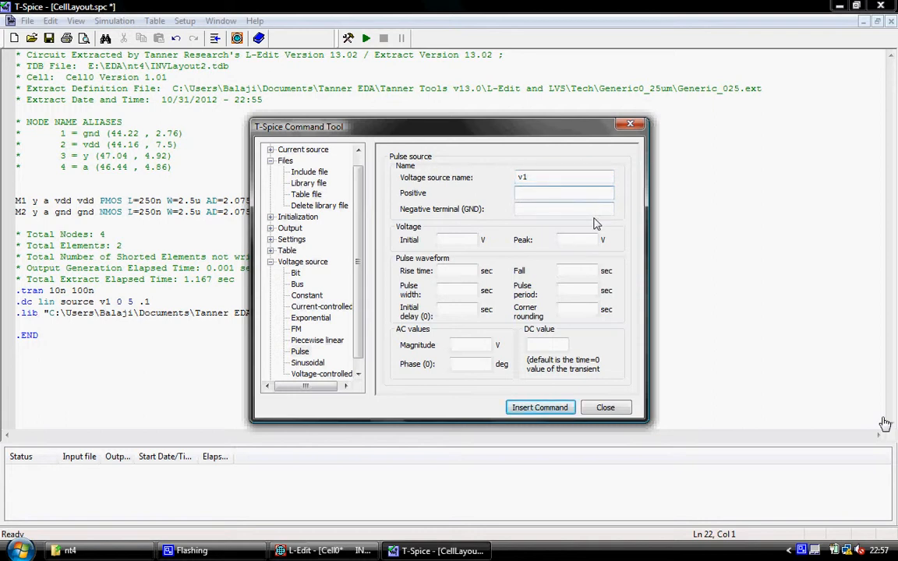
pyautogui.write('a')
pyautogui.click(530, 211)
# Give the pulse 0 V initial, 5 V peak, 1n rise and fall times, 10n width and 20n period, and insert it
pyautogui.click(454, 241)
pyautogui.write('0')
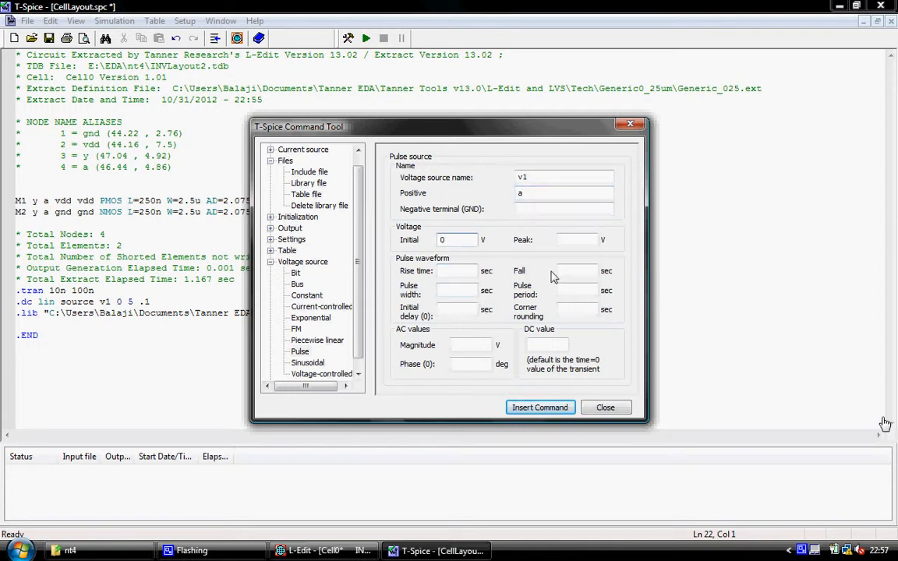
pyautogui.click(576, 240)
pyautogui.press('Tab')
pyautogui.click(545, 410)
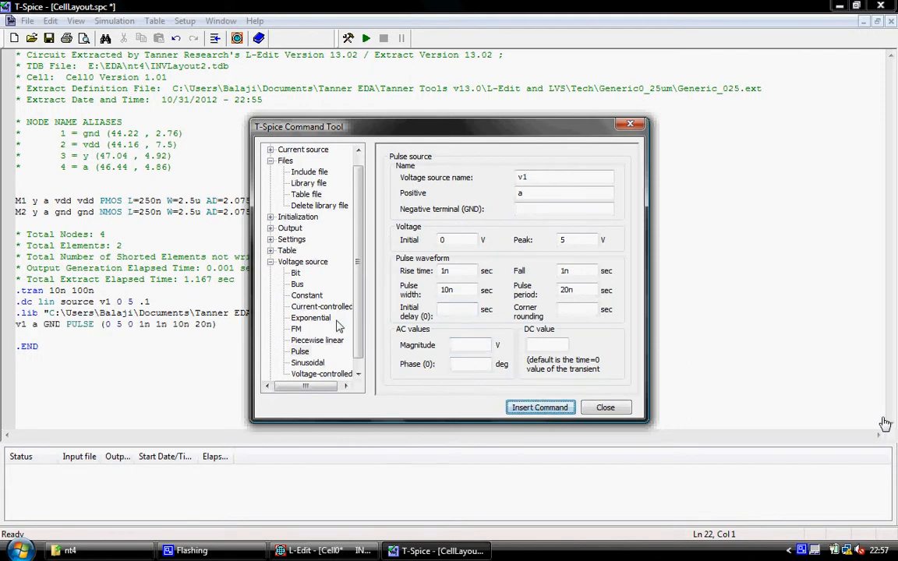
# Insert a constant voltage source named v2 between vdd and gnd with a DC value of 5 V
pyautogui.click(307, 295)
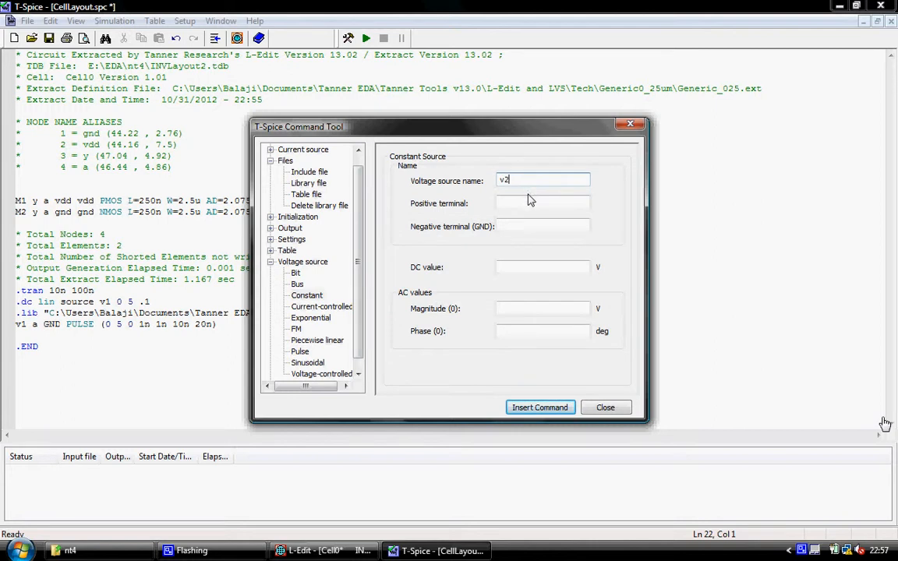
pyautogui.click(528, 201)
pyautogui.write('vd')
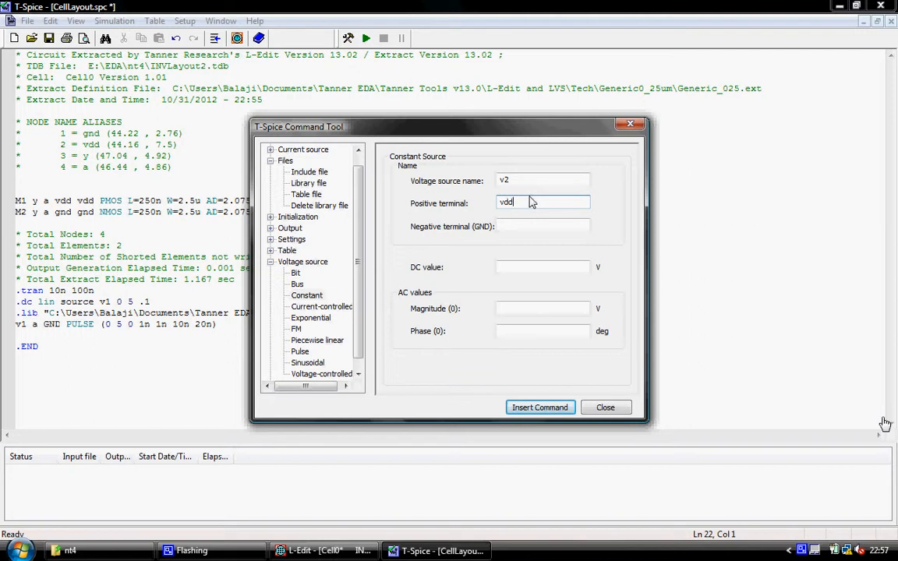
pyautogui.write('d')
pyautogui.press('Tab')
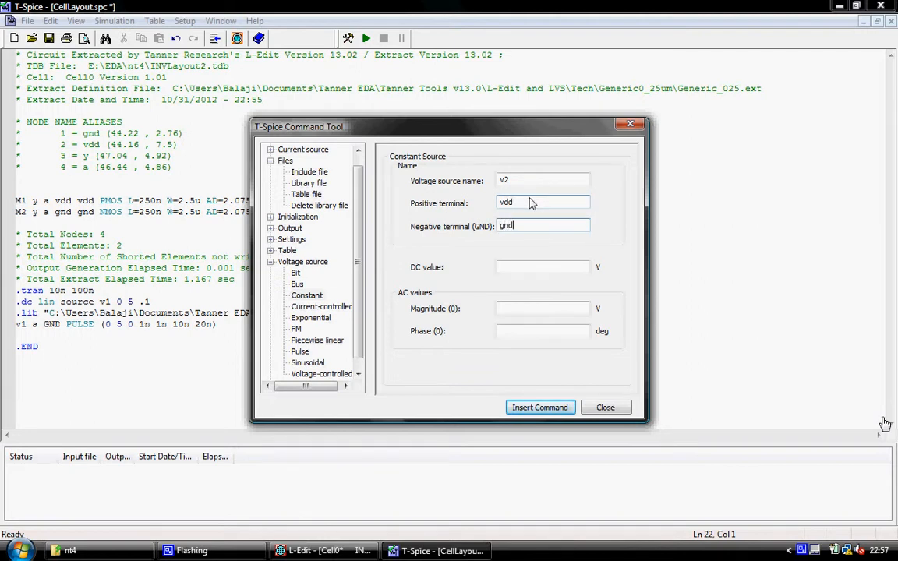
pyautogui.click(531, 266)
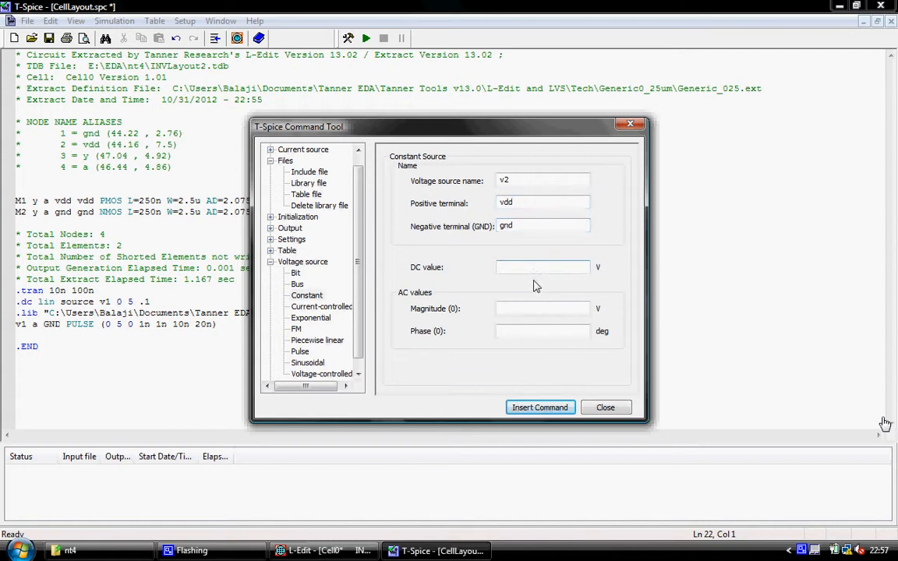
pyautogui.write('5')
pyautogui.click(545, 407)
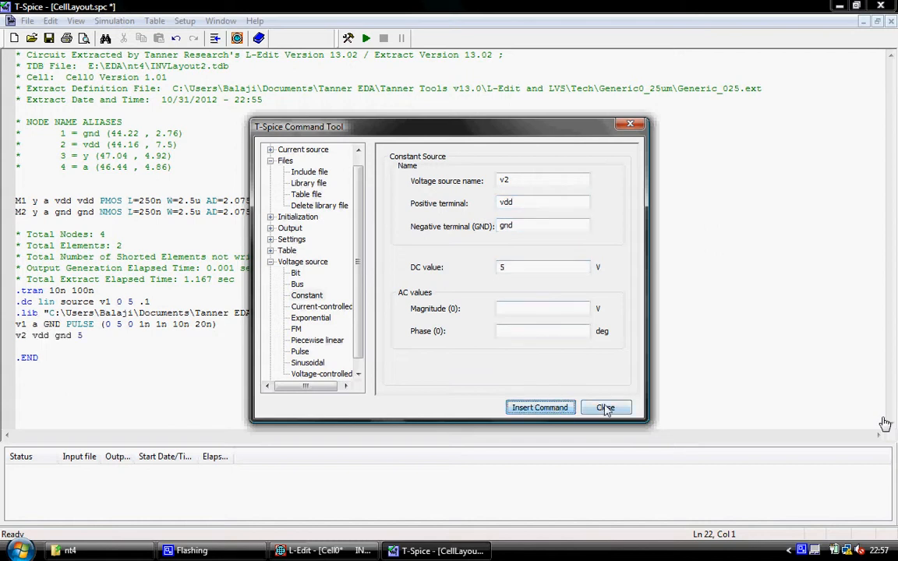
# Insert an output command that prints the DC analysis voltage of node y
pyautogui.click(270, 262)
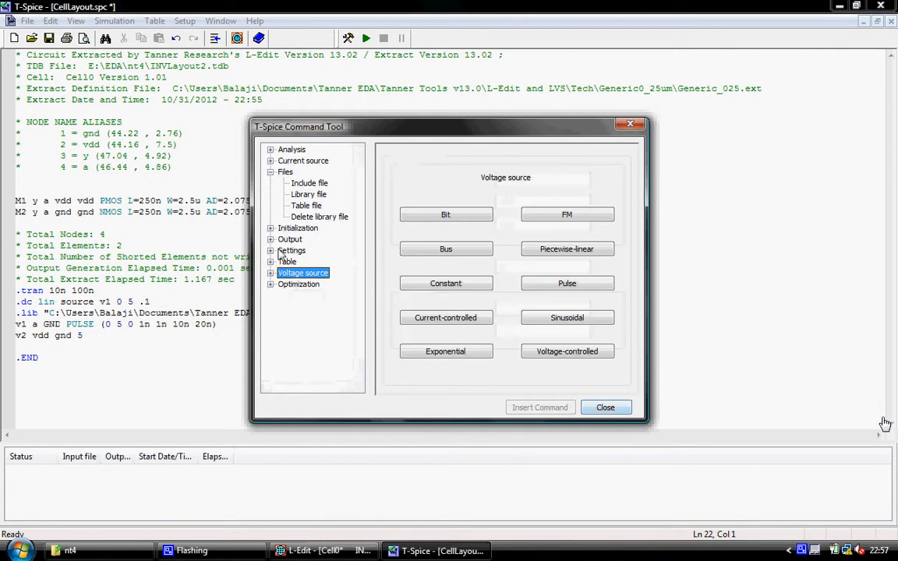
pyautogui.click(289, 239)
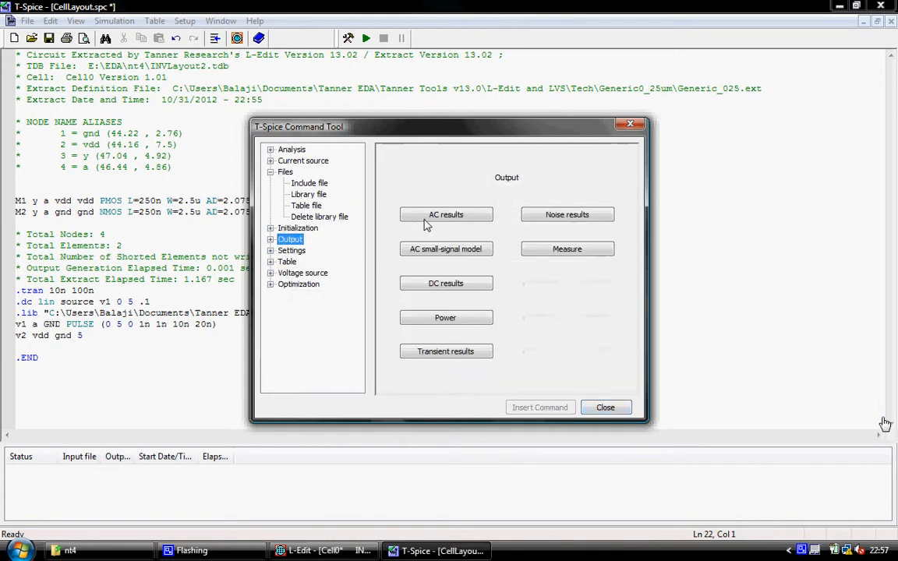
pyautogui.click(433, 284)
pyautogui.click(553, 188)
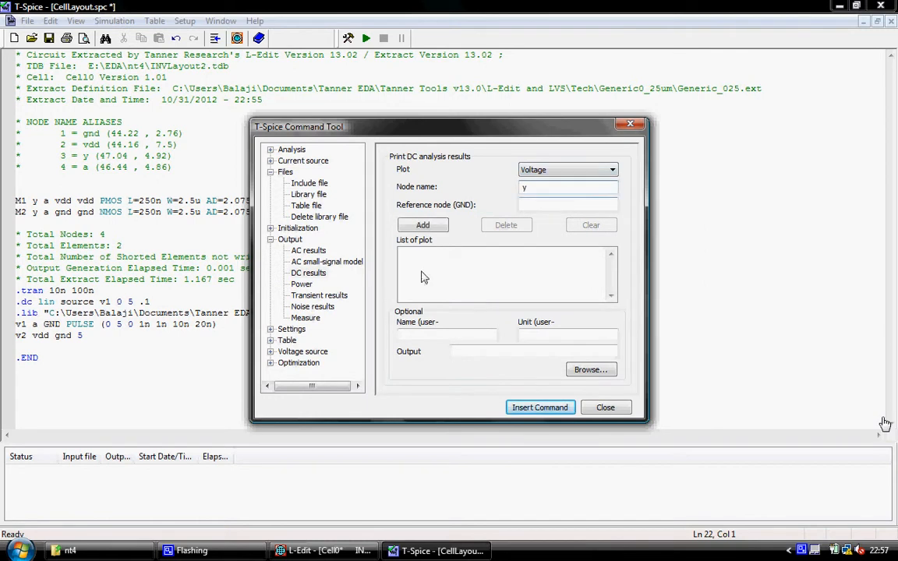
pyautogui.click(423, 225)
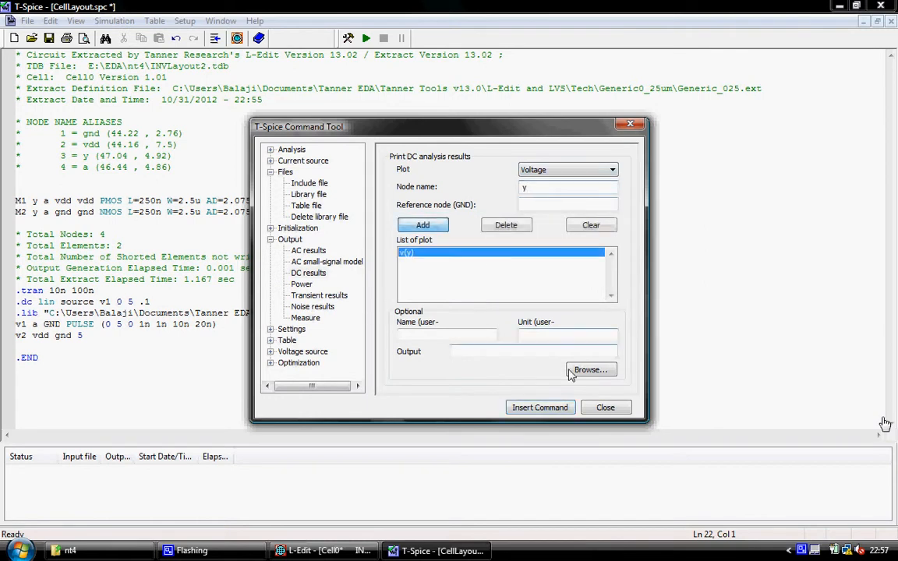
pyautogui.click(540, 407)
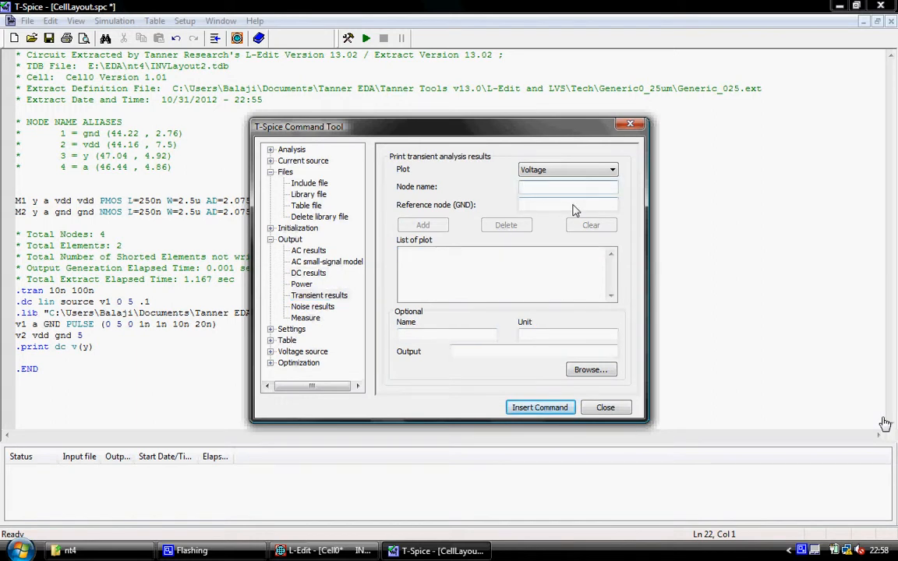
# Insert an output command that prints the transient analysis voltages of nodes a and y, and close the command tool
pyautogui.write('a')
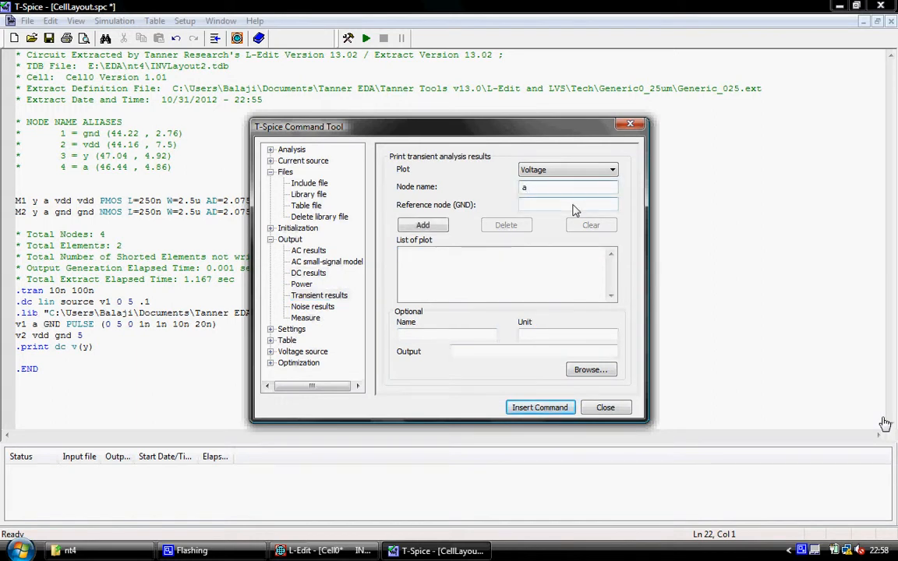
pyautogui.click(423, 225)
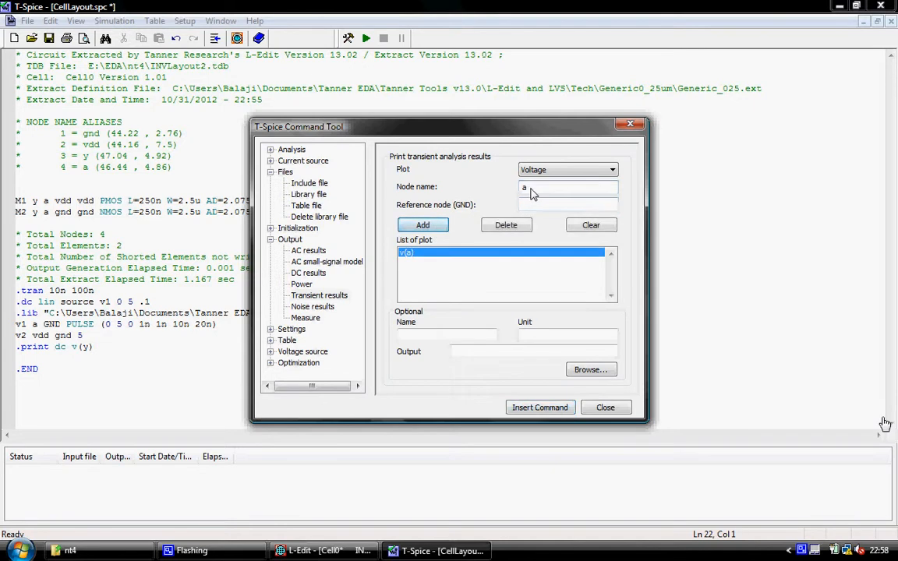
pyautogui.write('y')
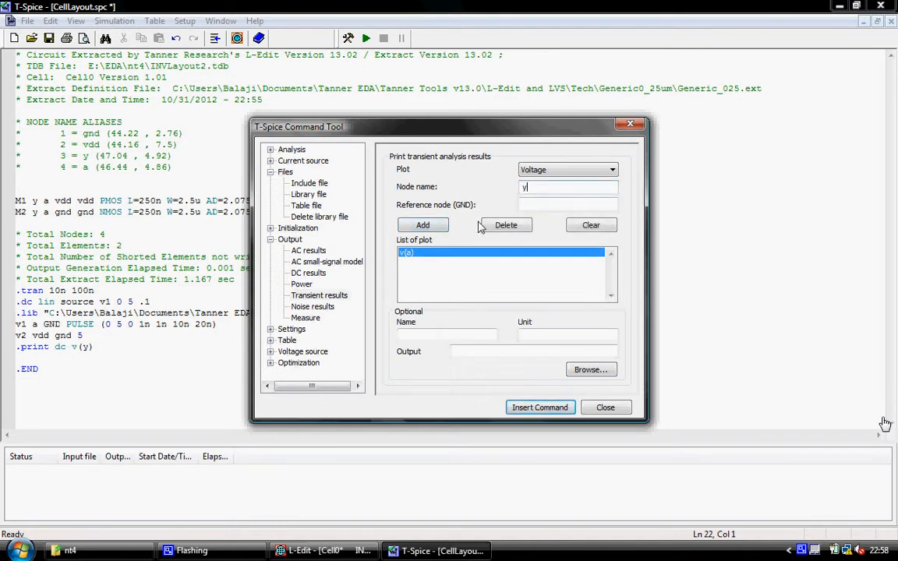
pyautogui.click(432, 226)
pyautogui.click(526, 413)
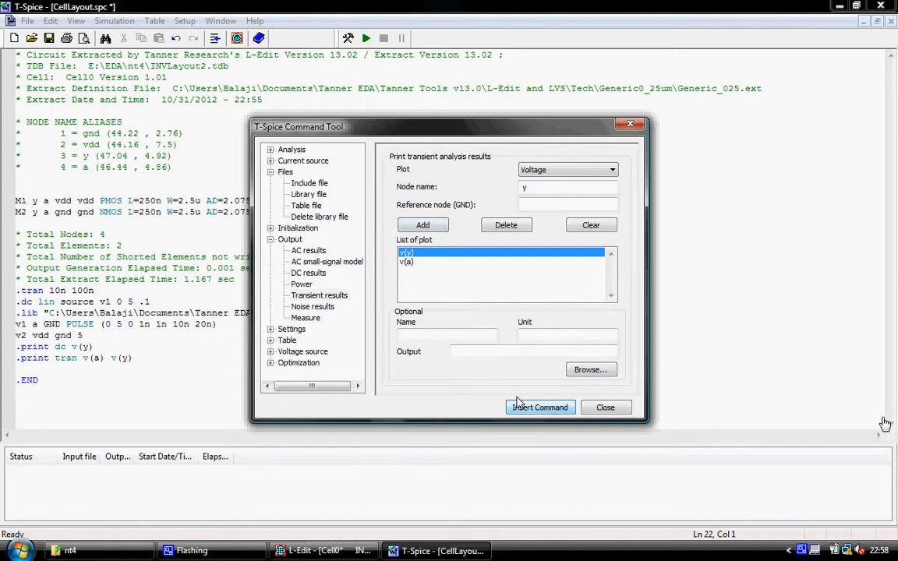
pyautogui.click(602, 408)
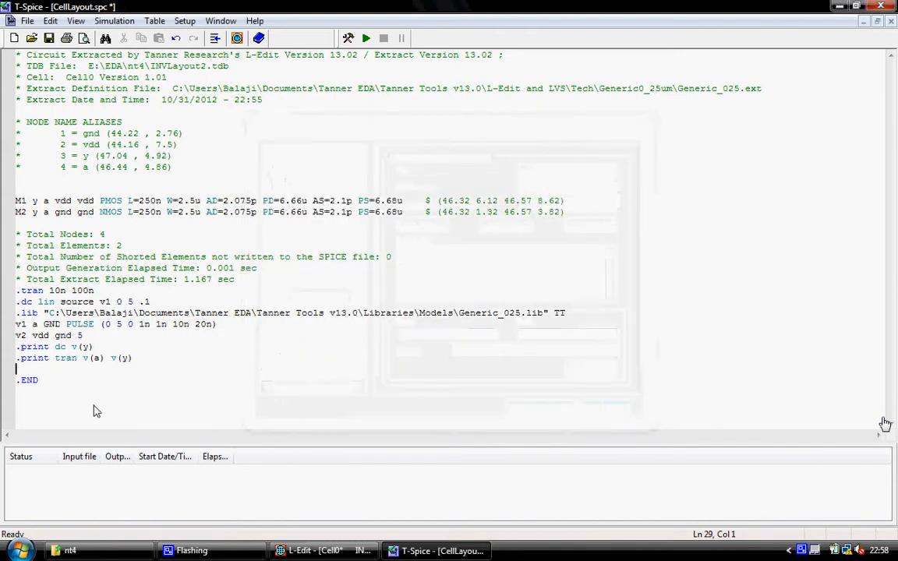
# Add an .op line before .END, save CellLayout.spc and run the simulation
pyautogui.write('.op')
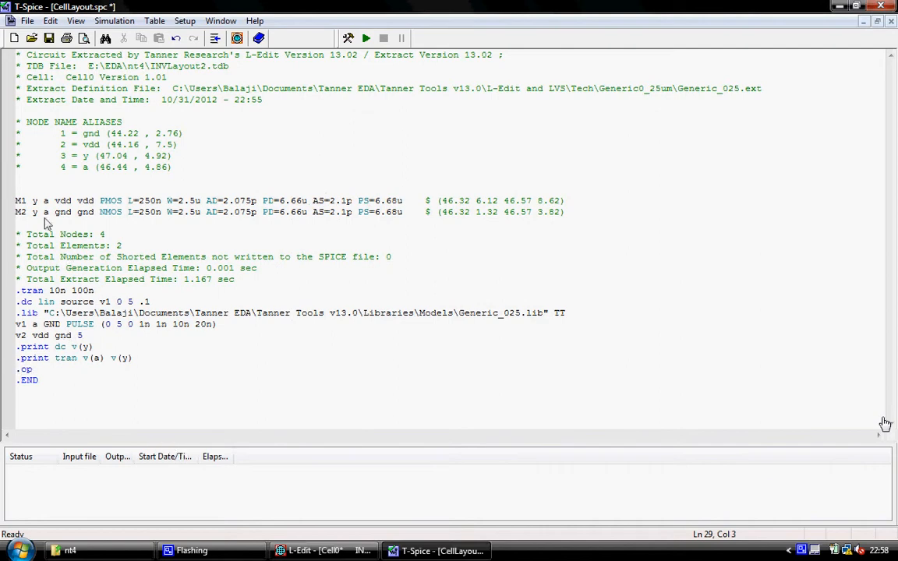
pyautogui.click(48, 38)
pyautogui.click(367, 38)
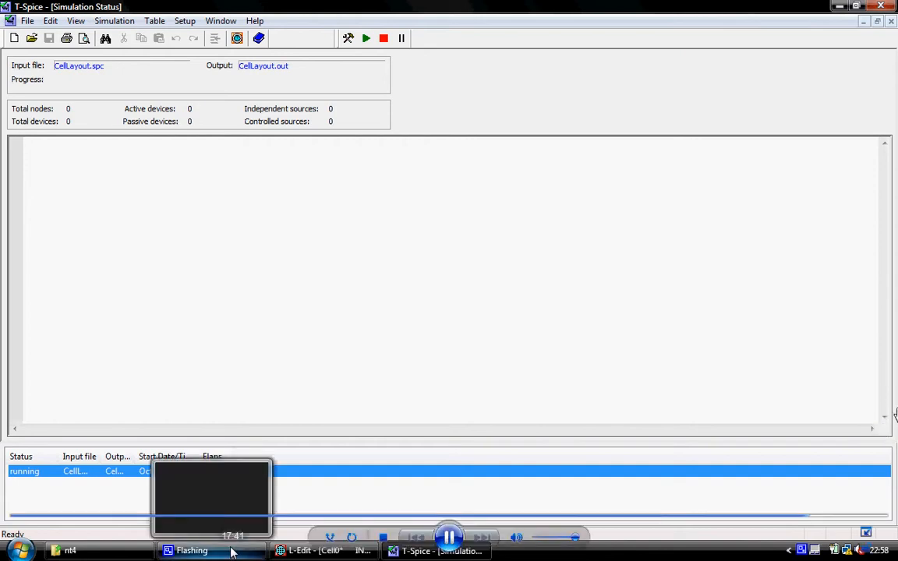
pyautogui.click(867, 551)
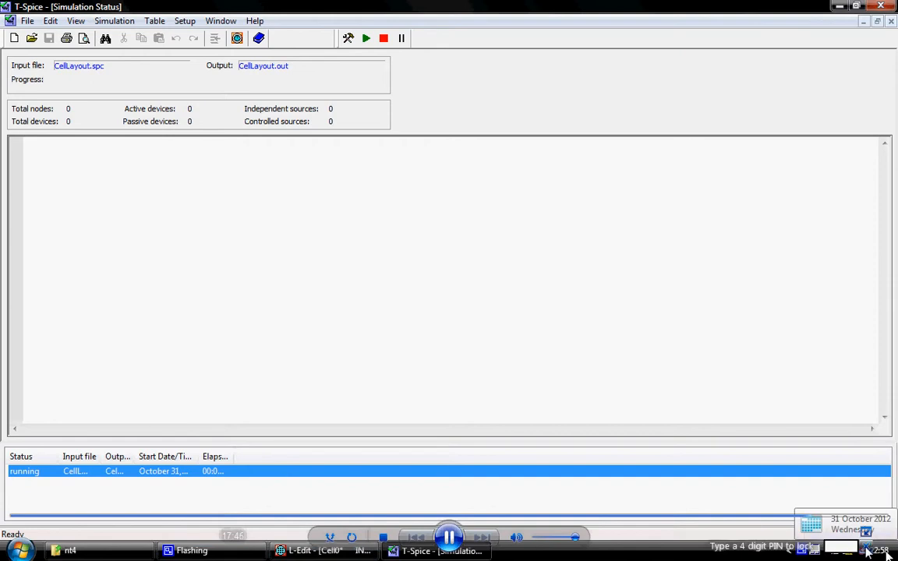
pyautogui.click(866, 533)
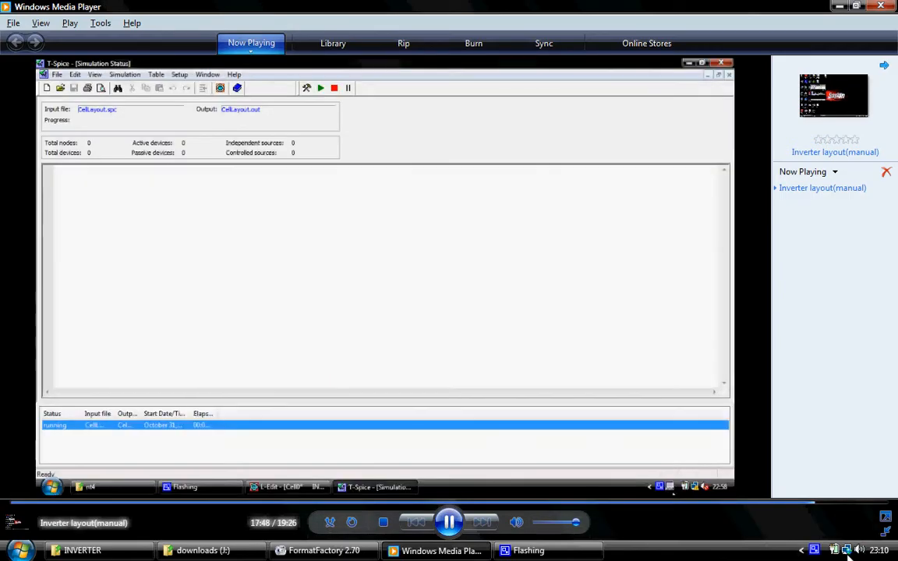
pyautogui.rightClick(861, 552)
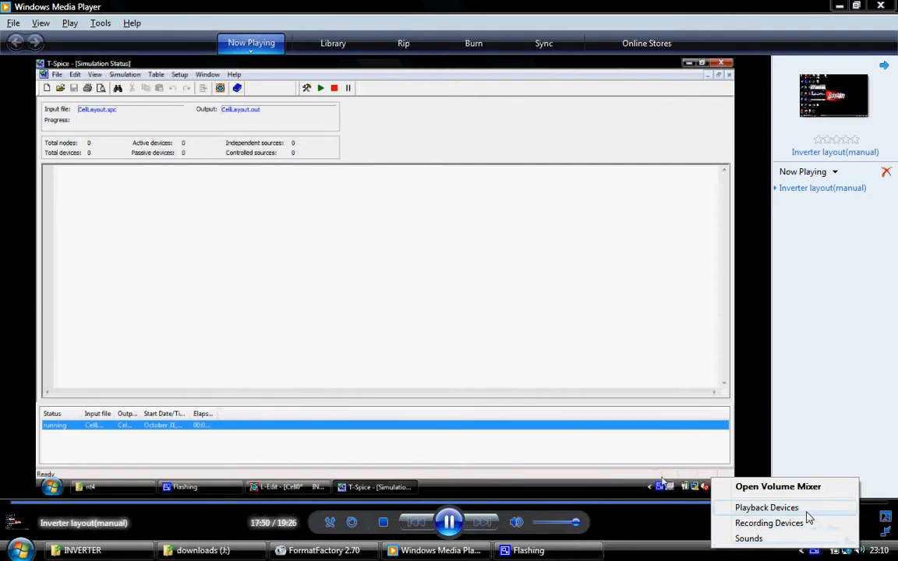
pyautogui.click(861, 552)
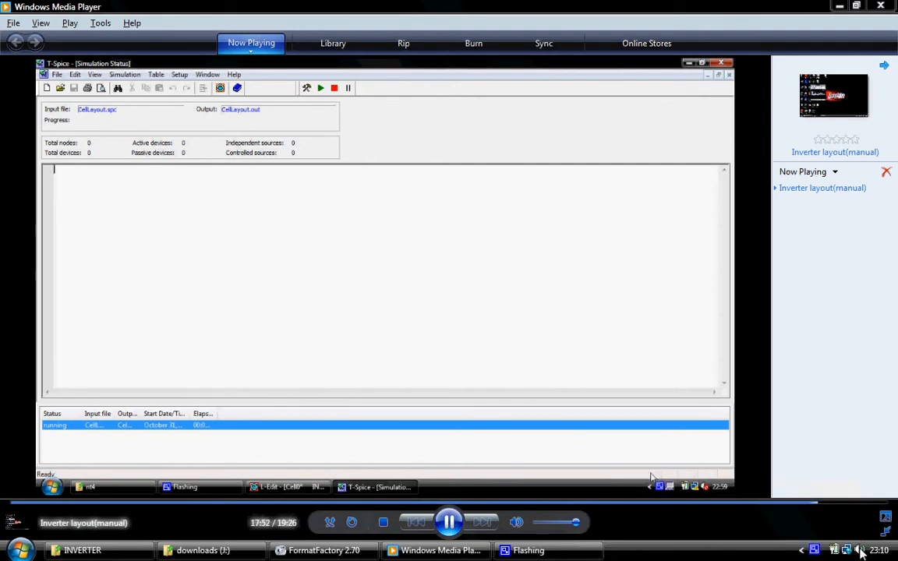
pyautogui.click(861, 552)
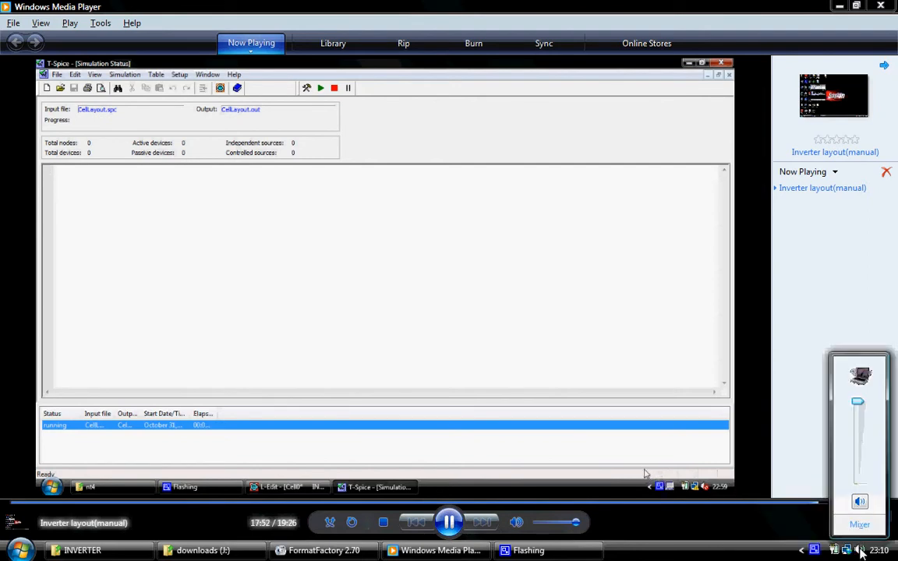
pyautogui.click(860, 503)
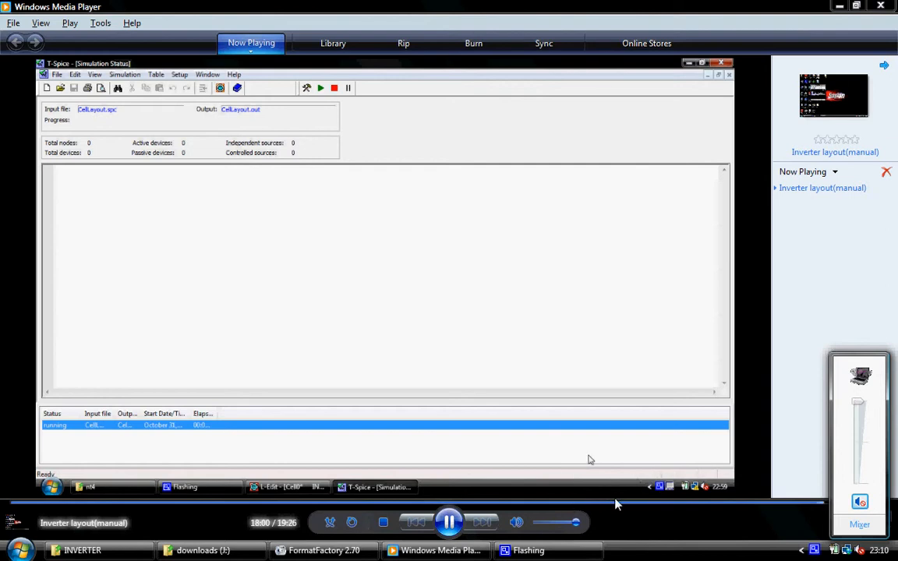
pyautogui.click(789, 559)
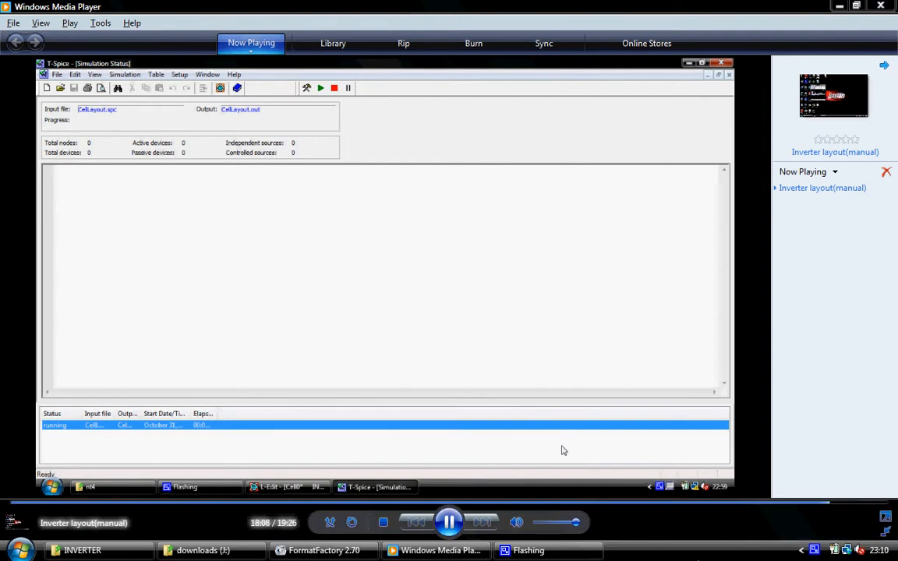
pyautogui.click(884, 517)
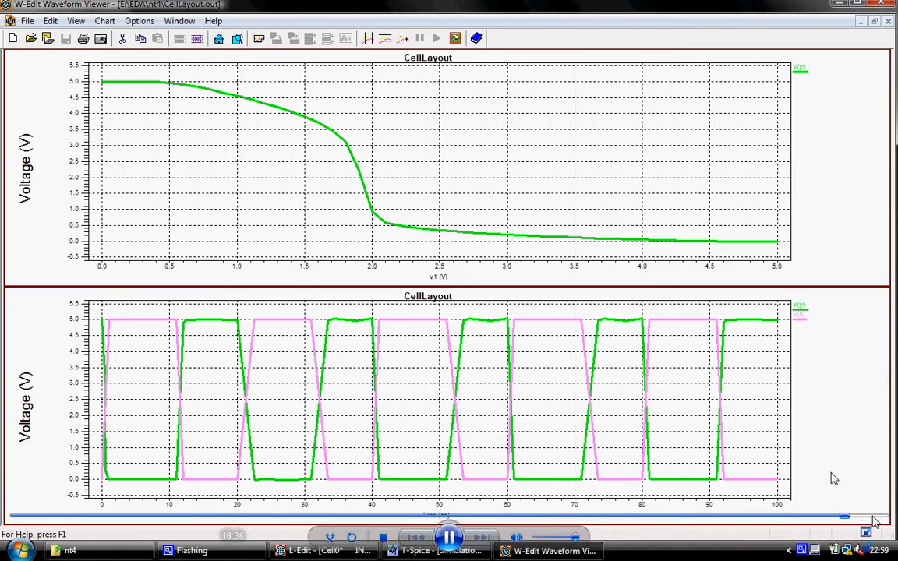
# Expand the transient chart into separate v(y) and v(a) charts, and show measurement cursors on all selected charts
pyautogui.click(830, 476)
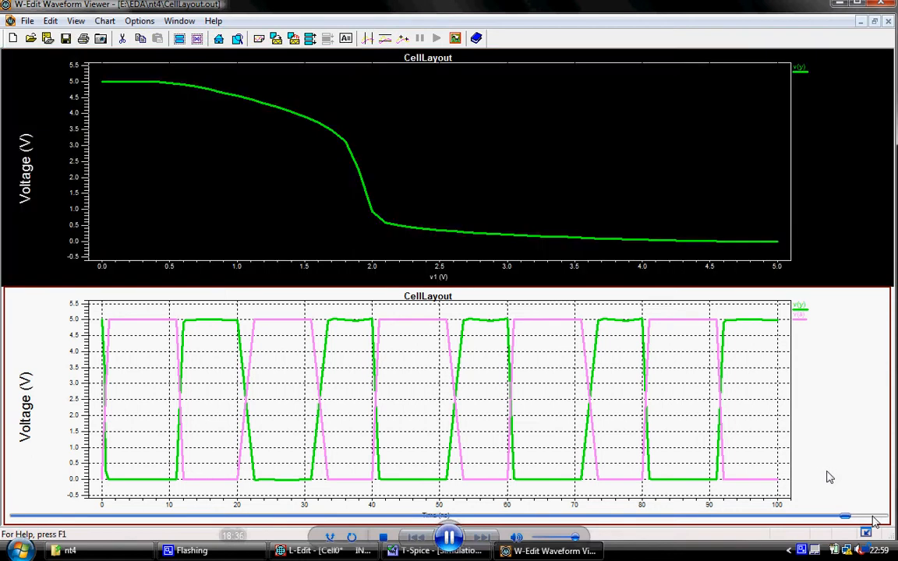
pyautogui.click(310, 39)
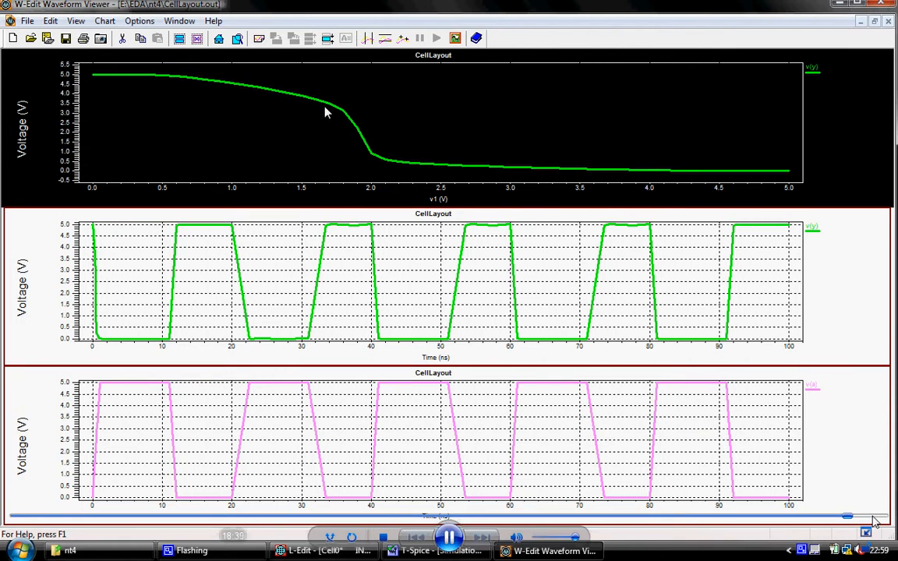
pyautogui.click(179, 39)
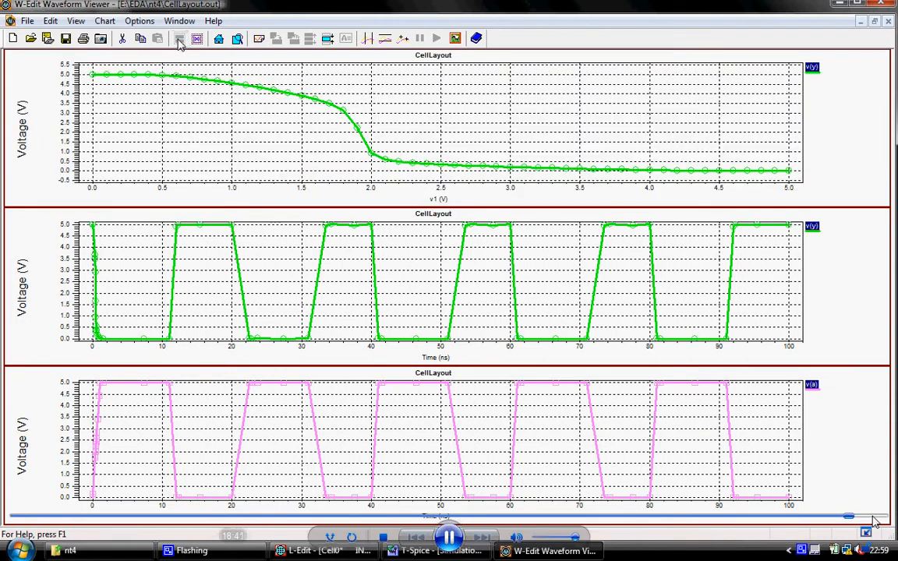
pyautogui.click(404, 39)
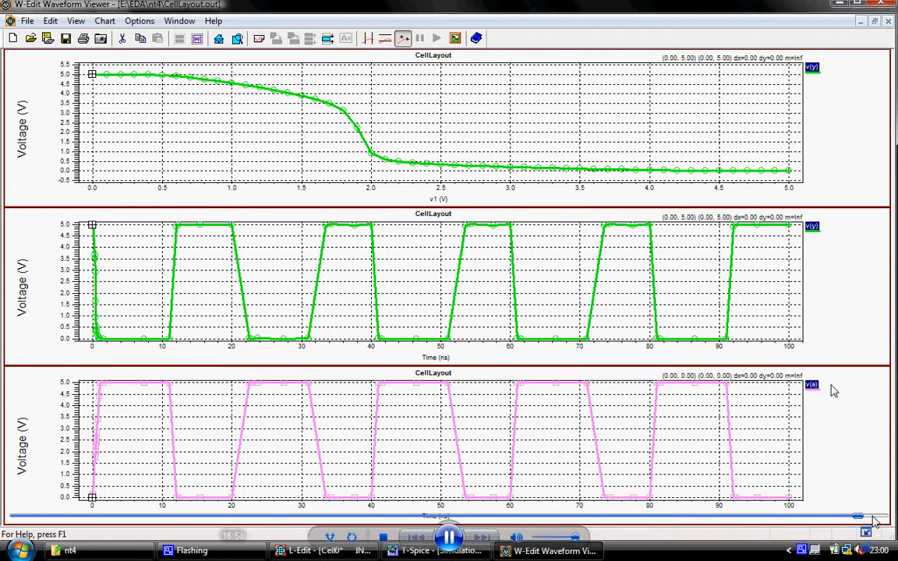
pyautogui.click(822, 287)
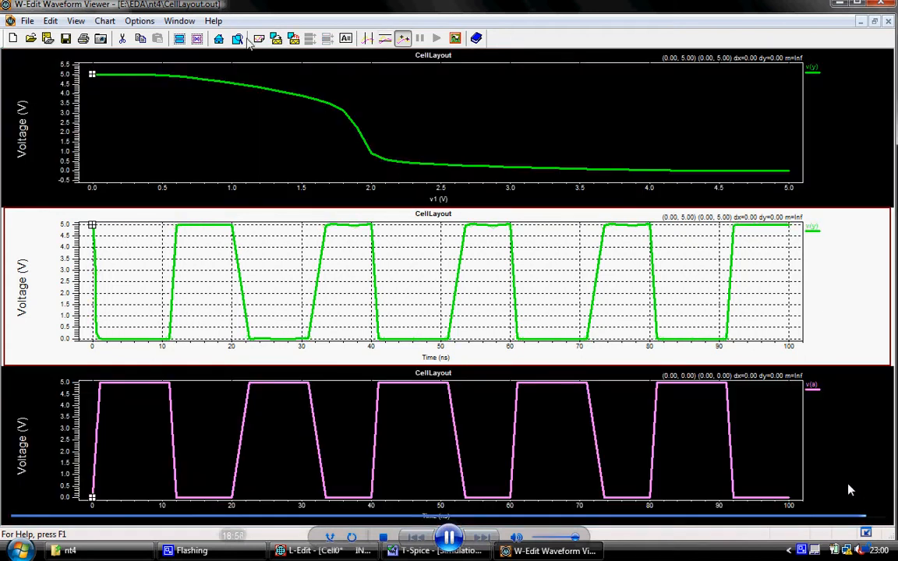
pyautogui.click(180, 40)
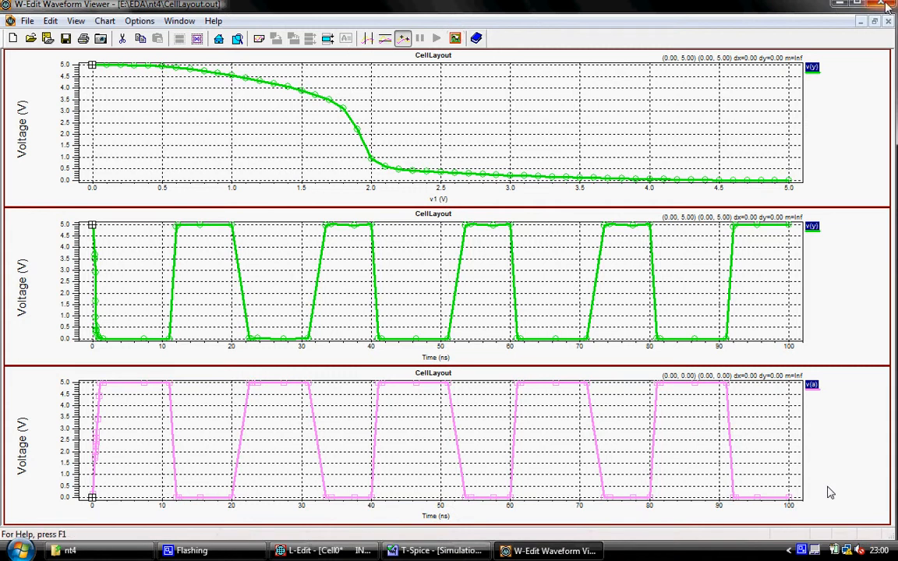
# Switch to L-Edit and save the inverter layout file INVLayout2.tdb
pyautogui.click(801, 552)
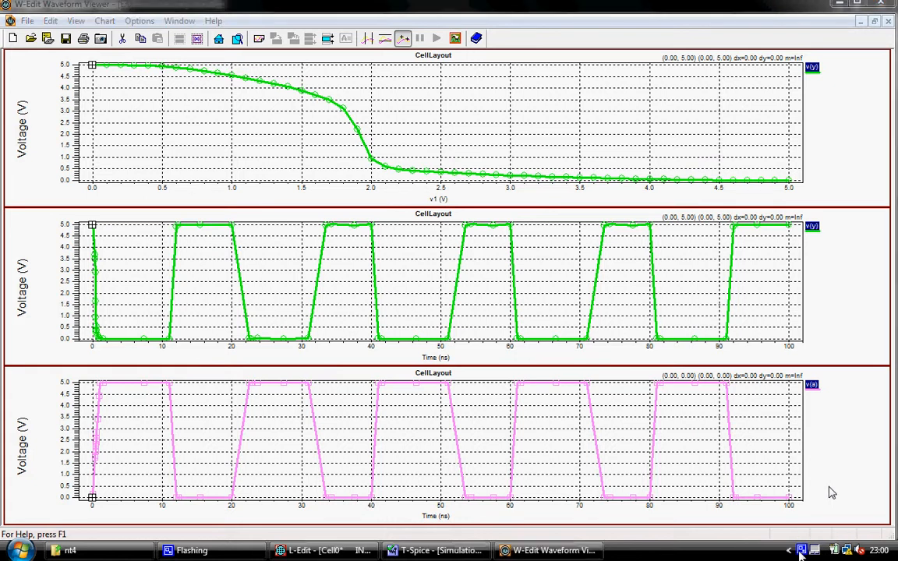
pyautogui.click(355, 552)
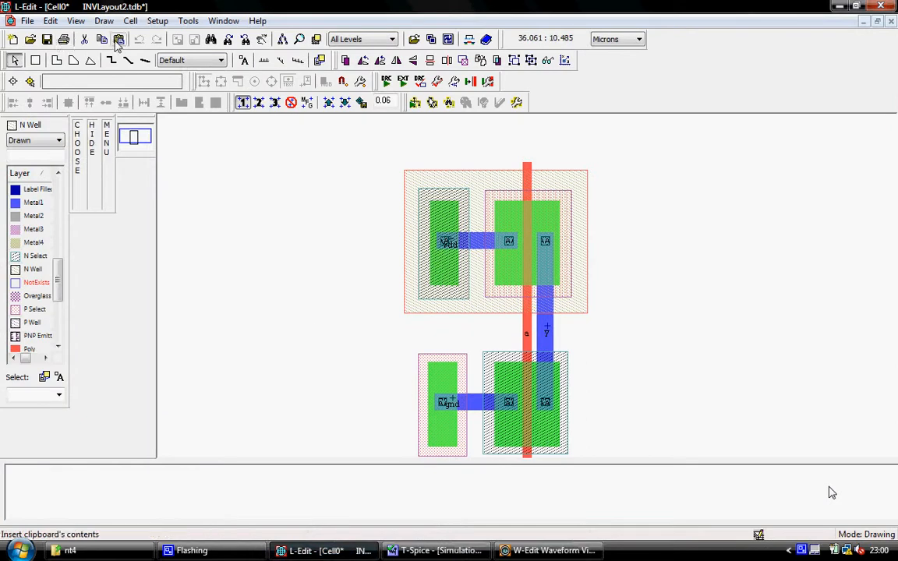
pyautogui.click(48, 39)
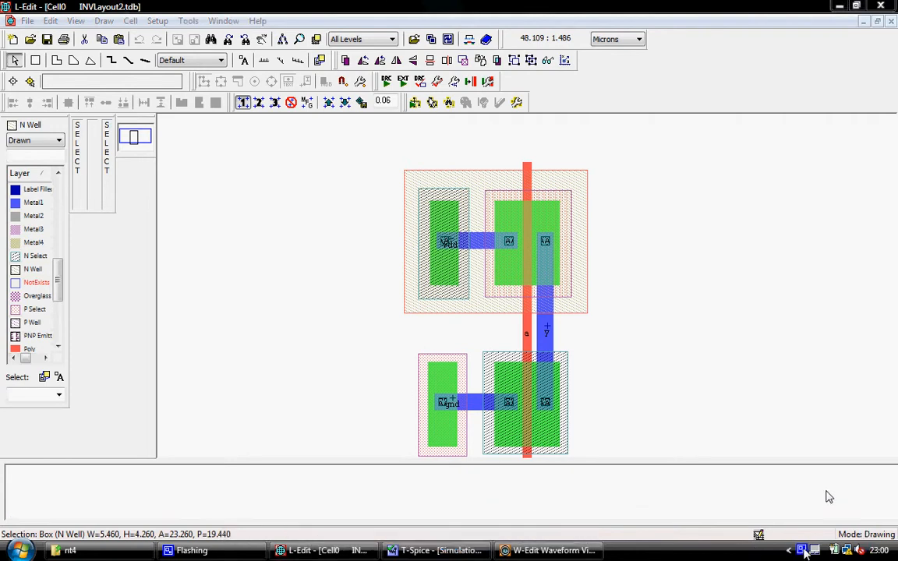
pyautogui.rightClick(802, 551)
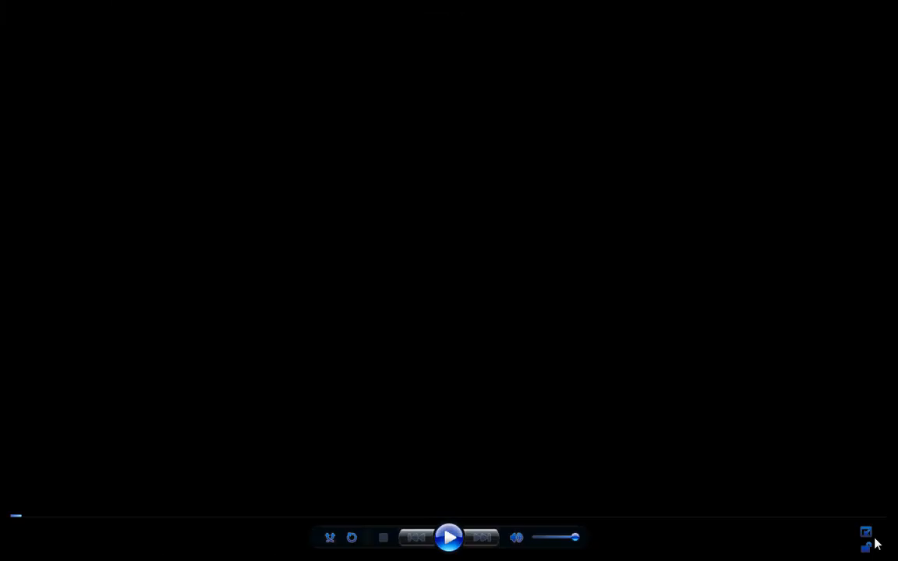
pyautogui.click(867, 533)
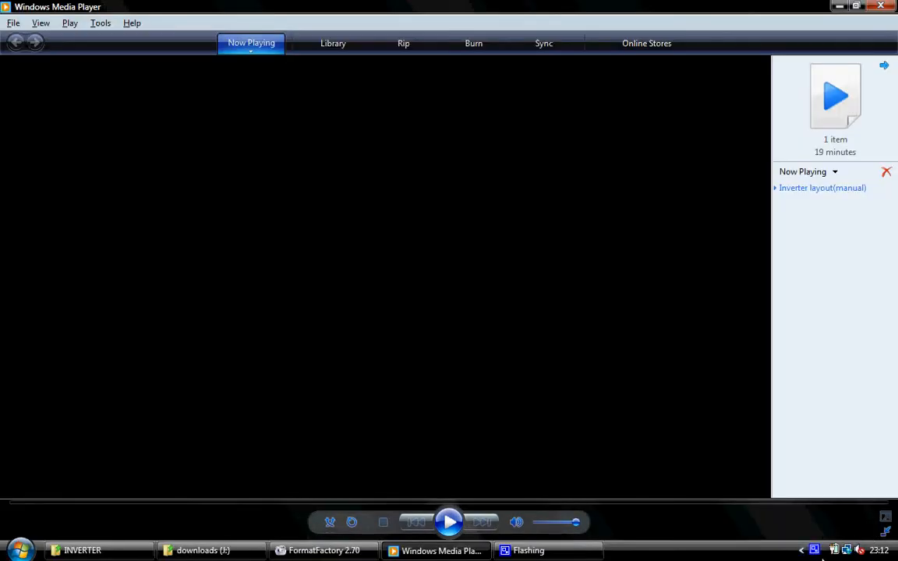